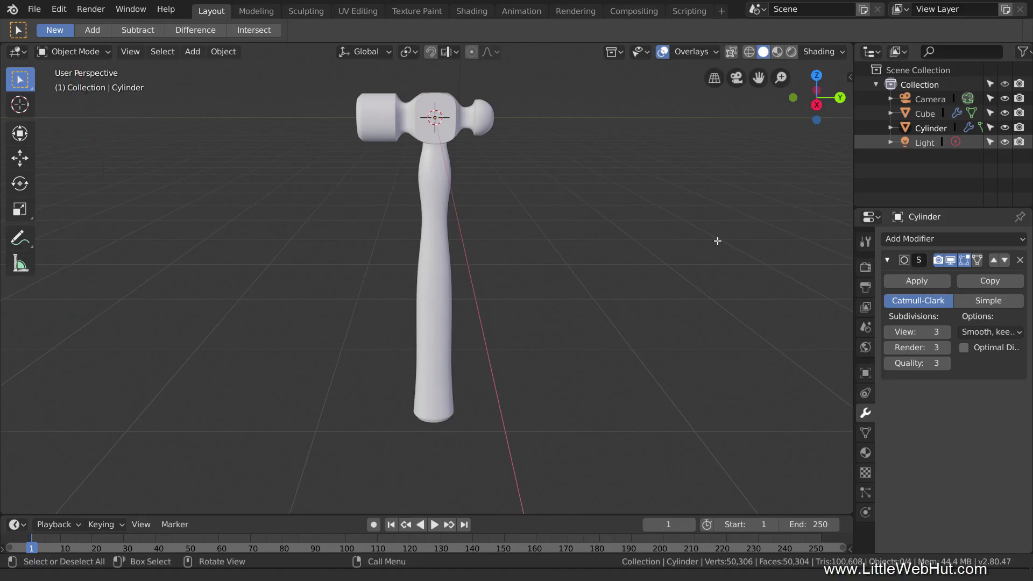
Switch the viewport to LookDev shading and create a new material for the hammer's handle.
key(z)
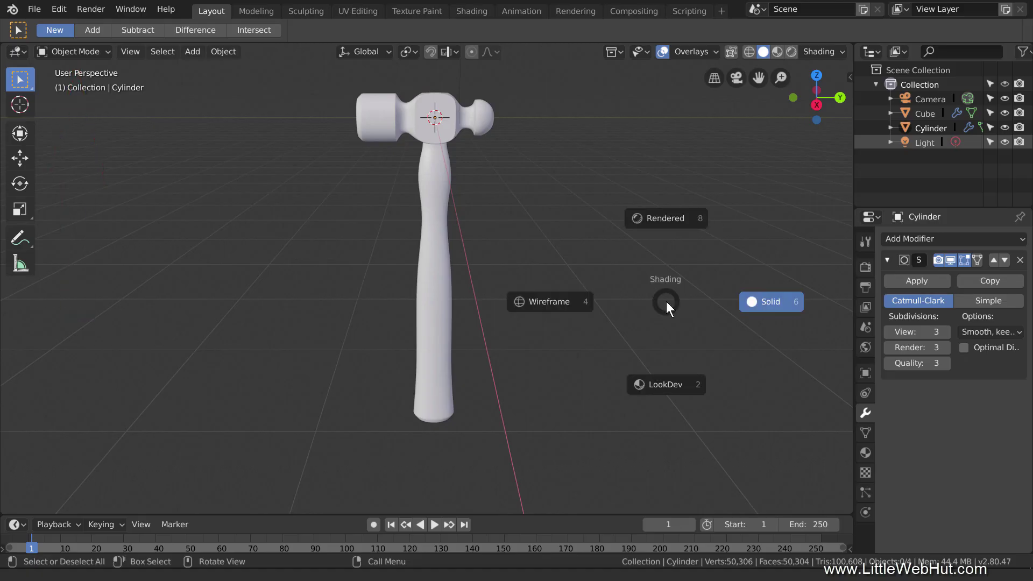
click(691, 388)
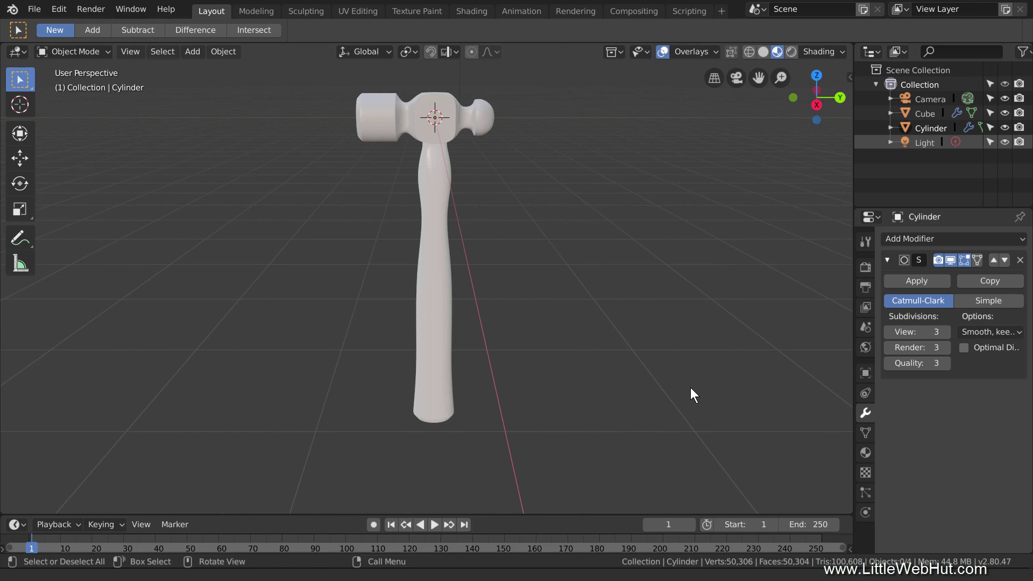
click(435, 285)
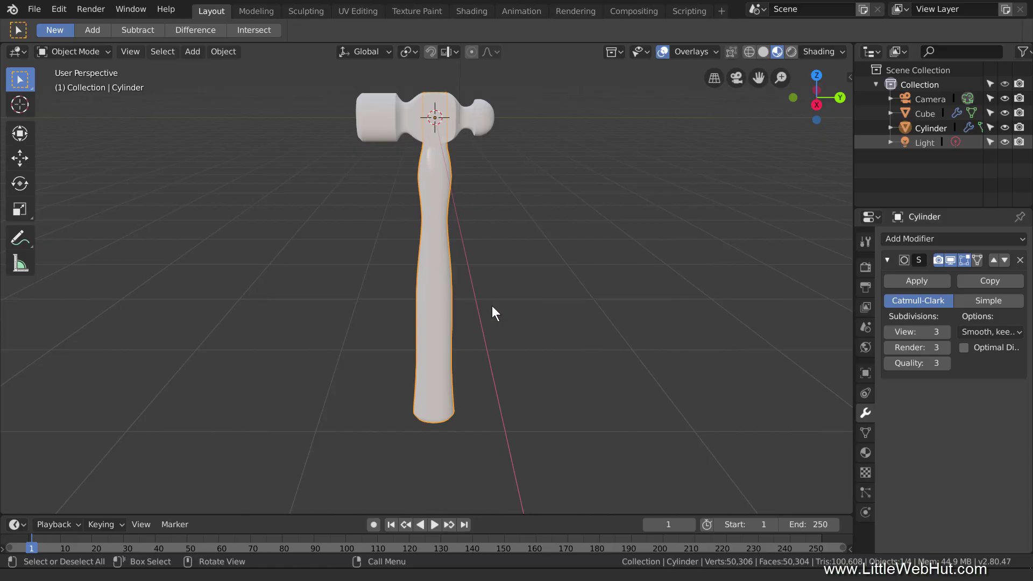
click(863, 453)
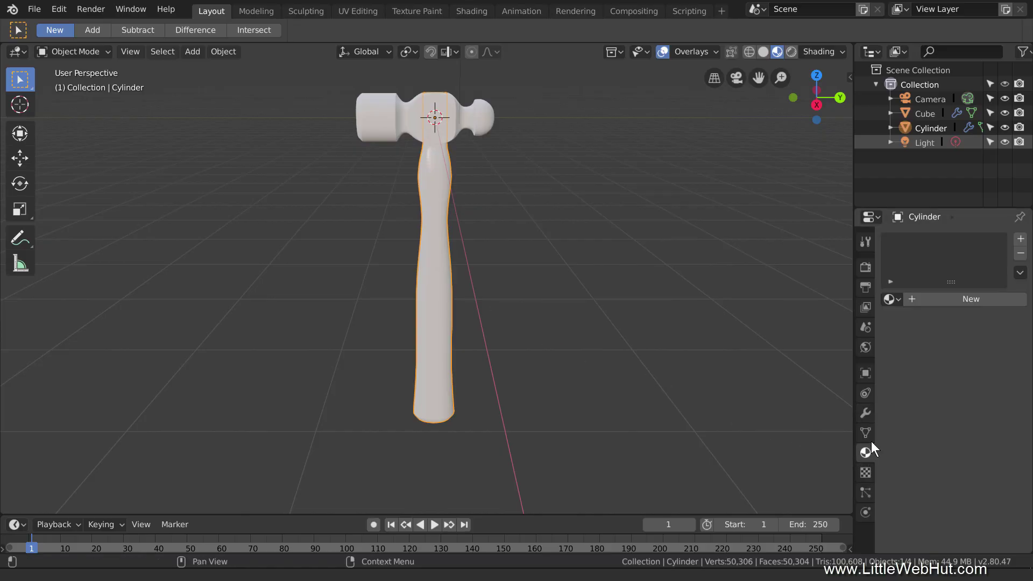
click(937, 299)
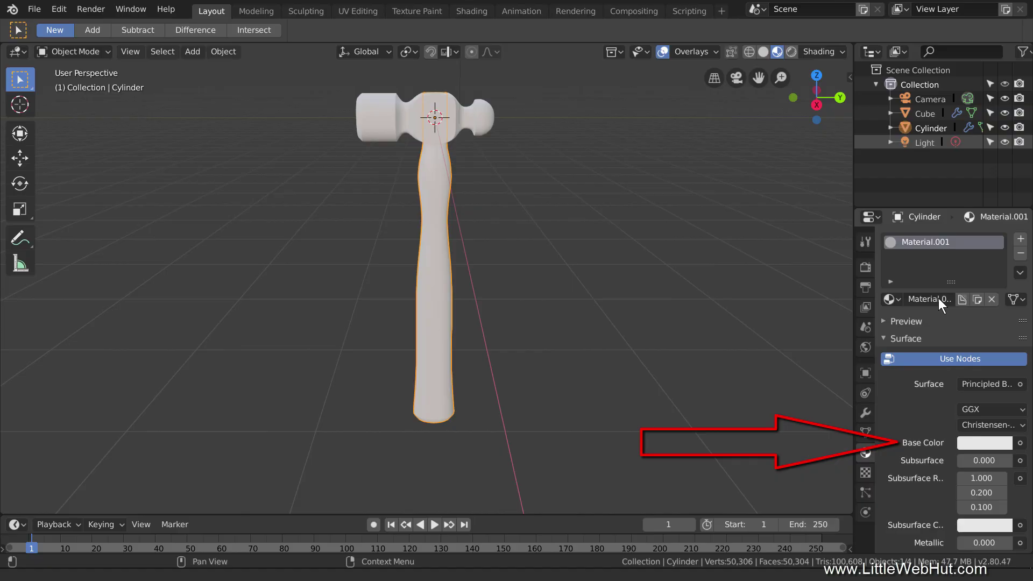
Set the handle material's Base Color to an Image Texture using wood_texture.jpg.
click(1019, 443)
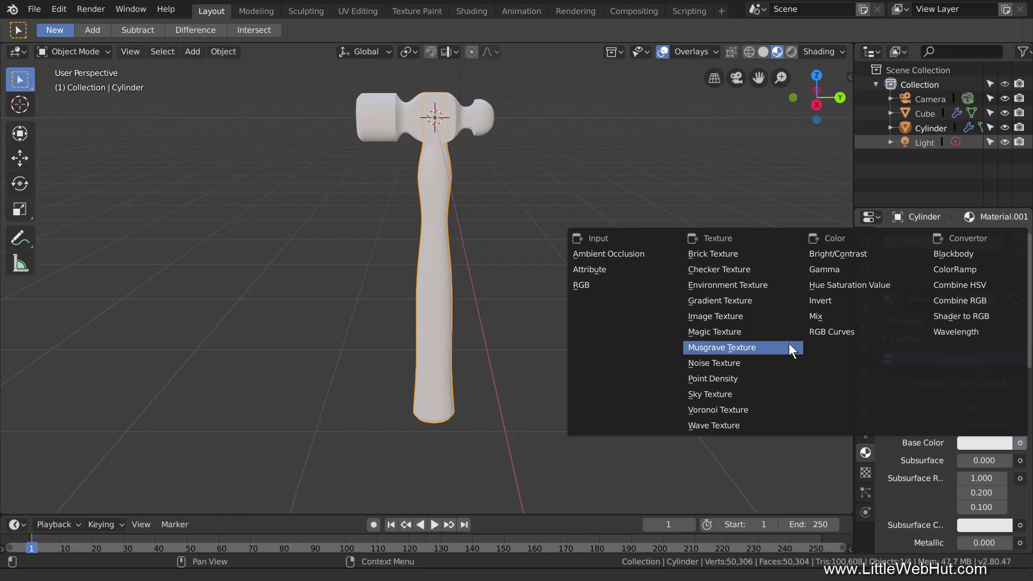
click(758, 315)
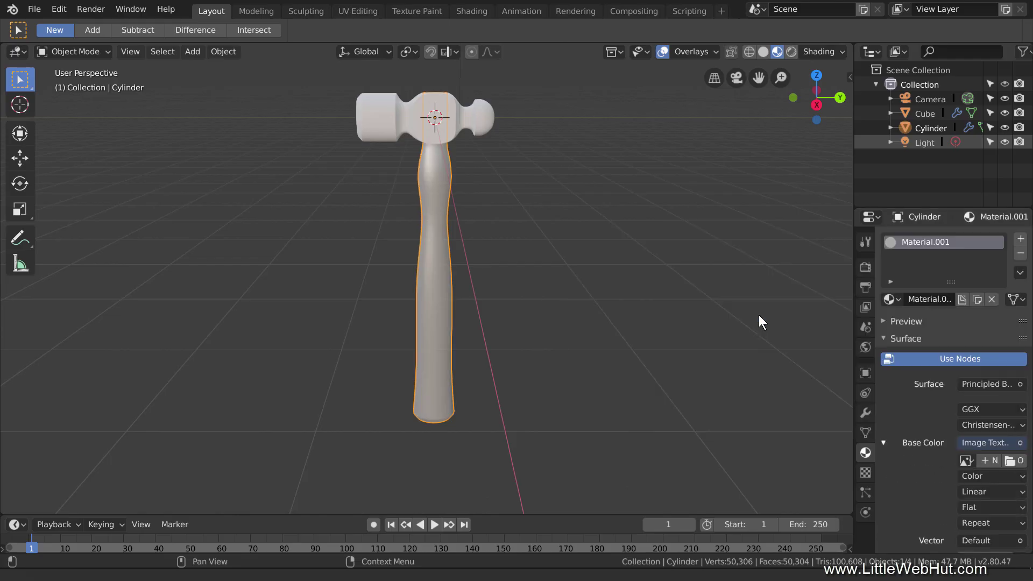
click(1009, 460)
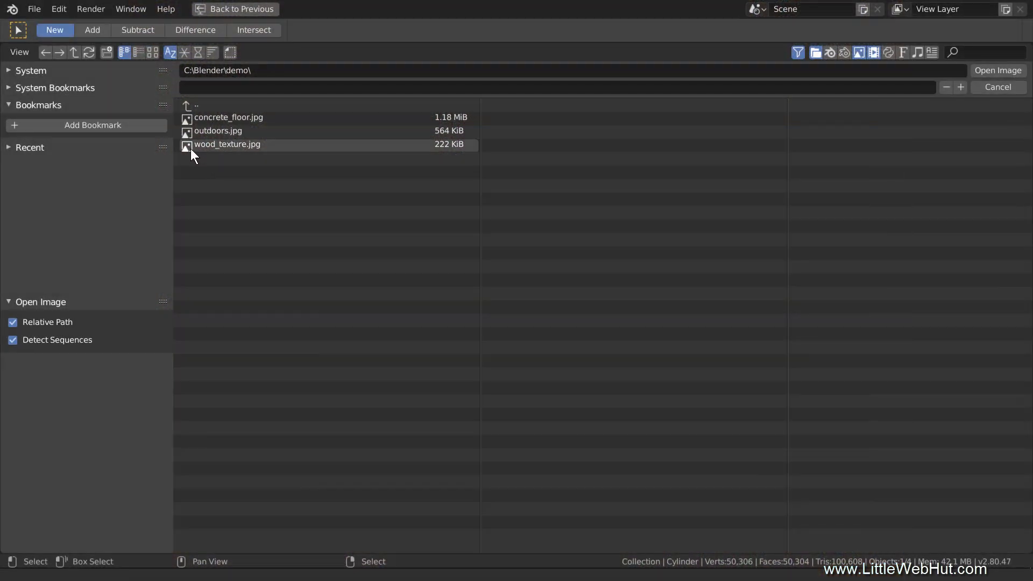
click(192, 145)
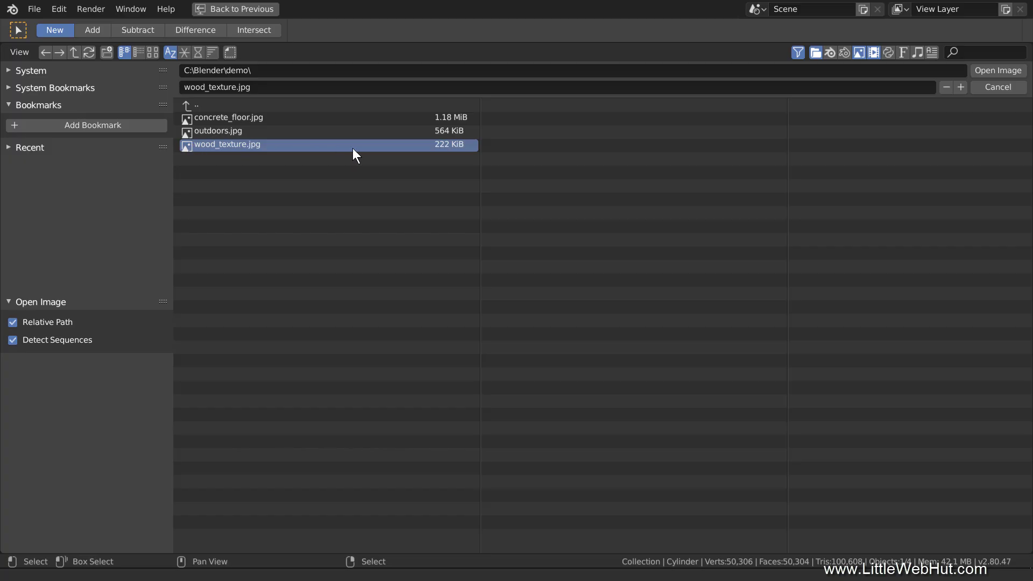
click(999, 70)
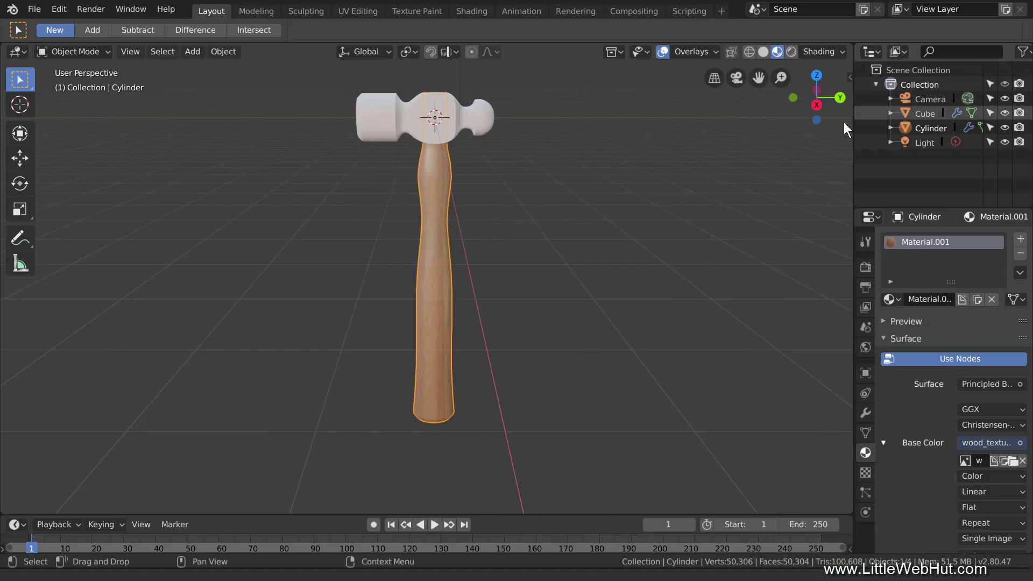
Open the UV Editing workspace and display its 3D view of the hammer in LookDev shading.
middle_drag(543, 254, 540, 257)
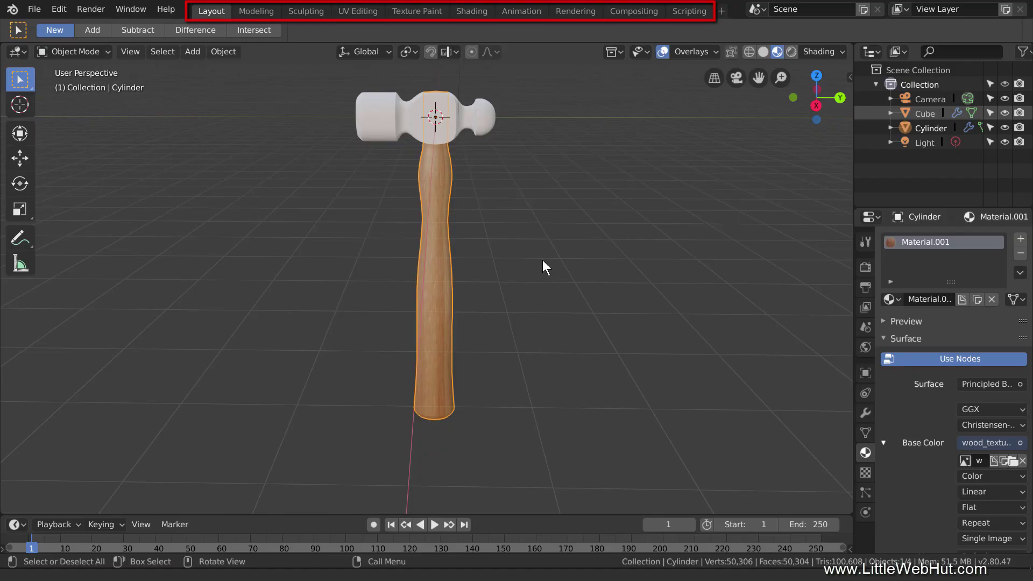
click(370, 11)
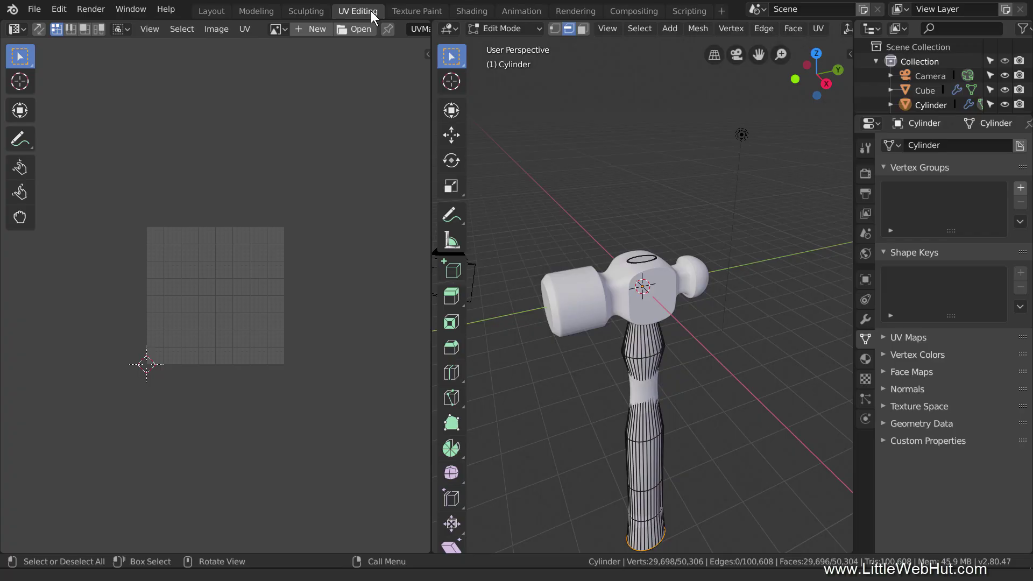
middle_drag(672, 371, 686, 276)
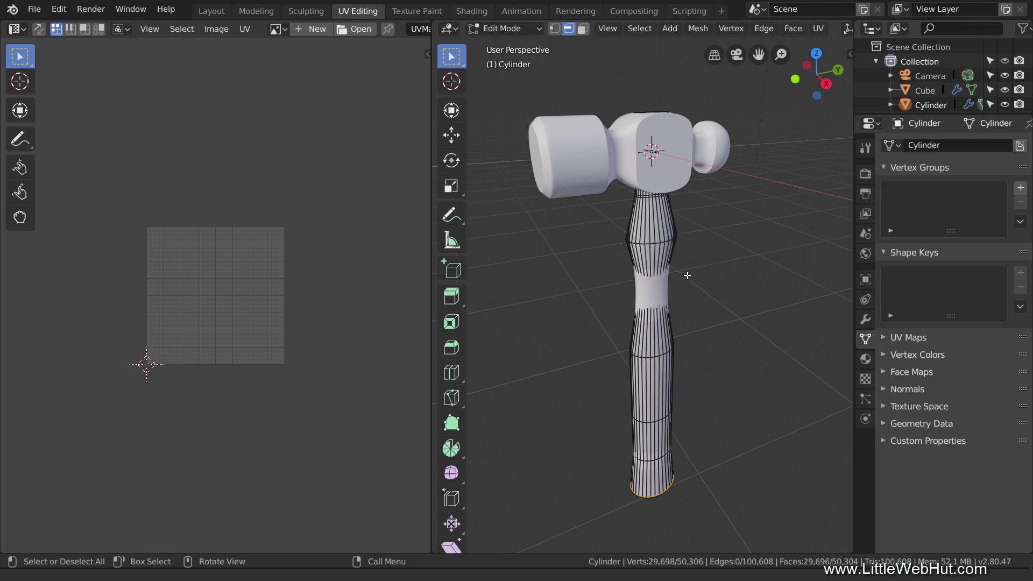
key(z)
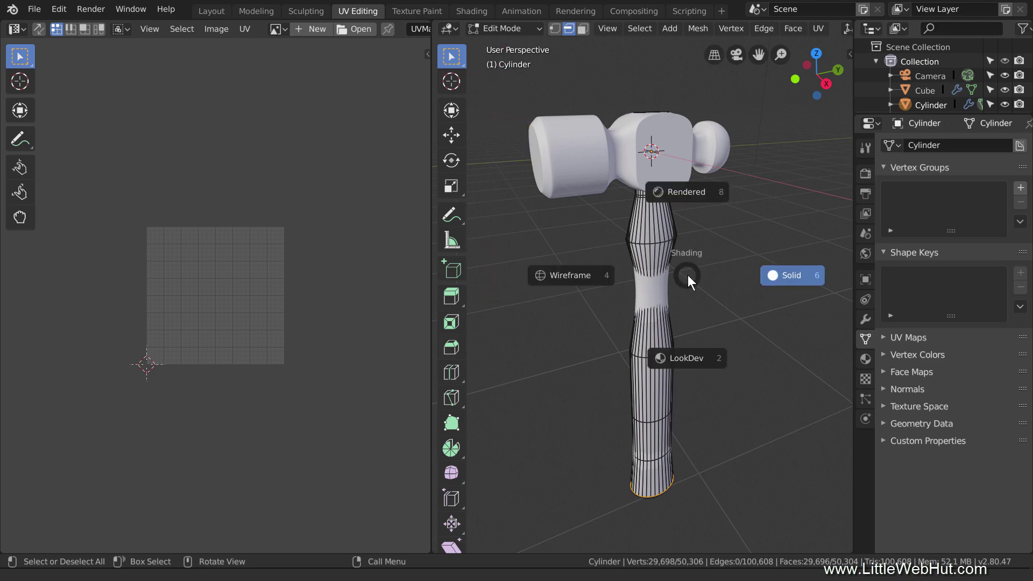
click(709, 355)
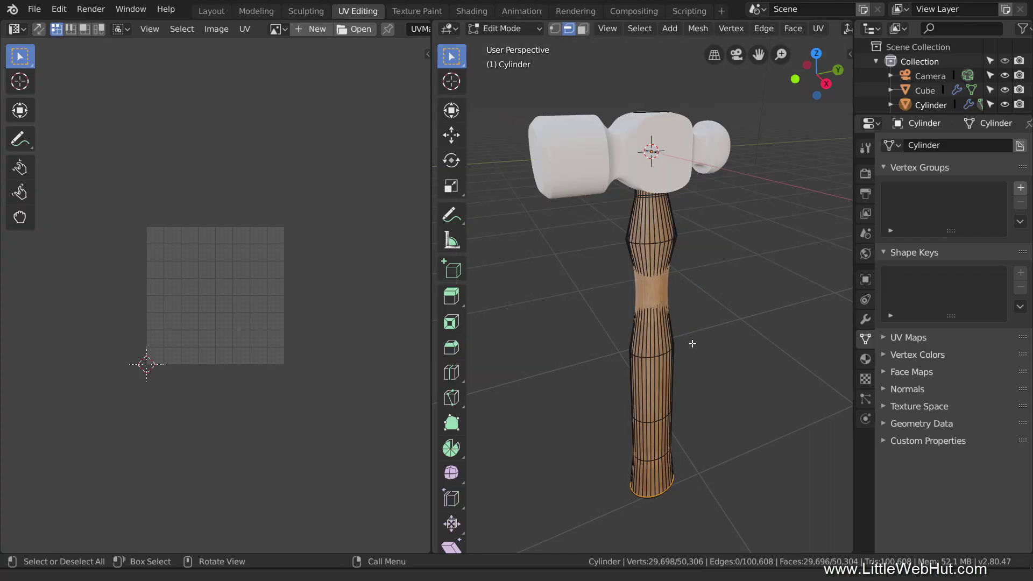
Display wood_texture.jpg as the UV editor's image, with the whole picture in view.
click(277, 28)
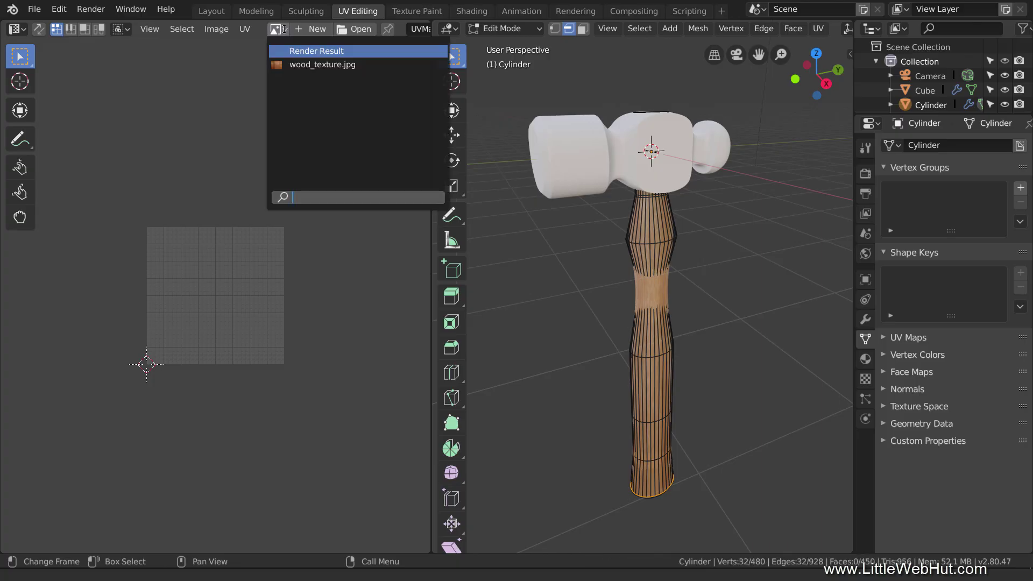
click(360, 66)
scroll(300, 232, down, 2)
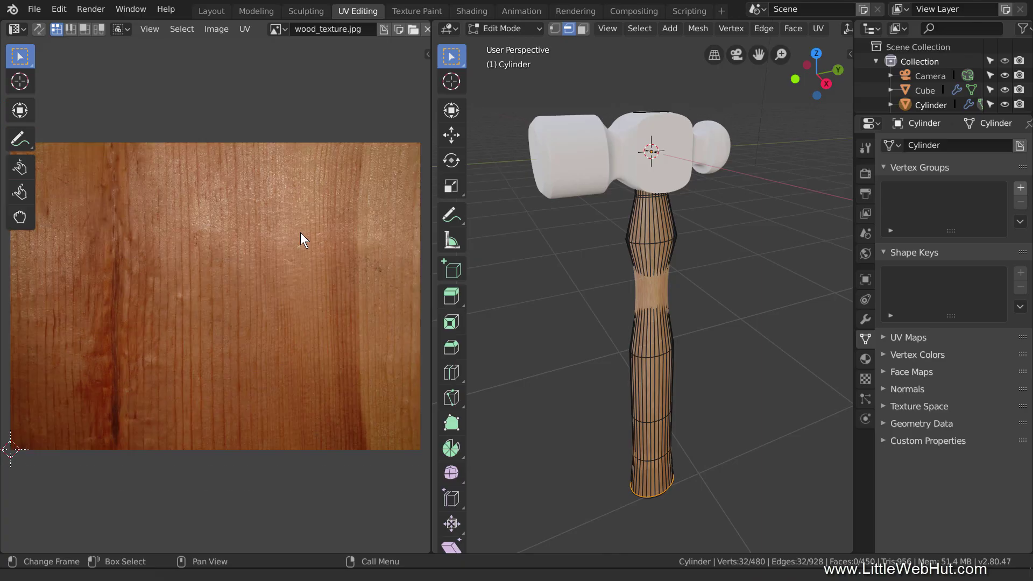
scroll(300, 232, down, 1)
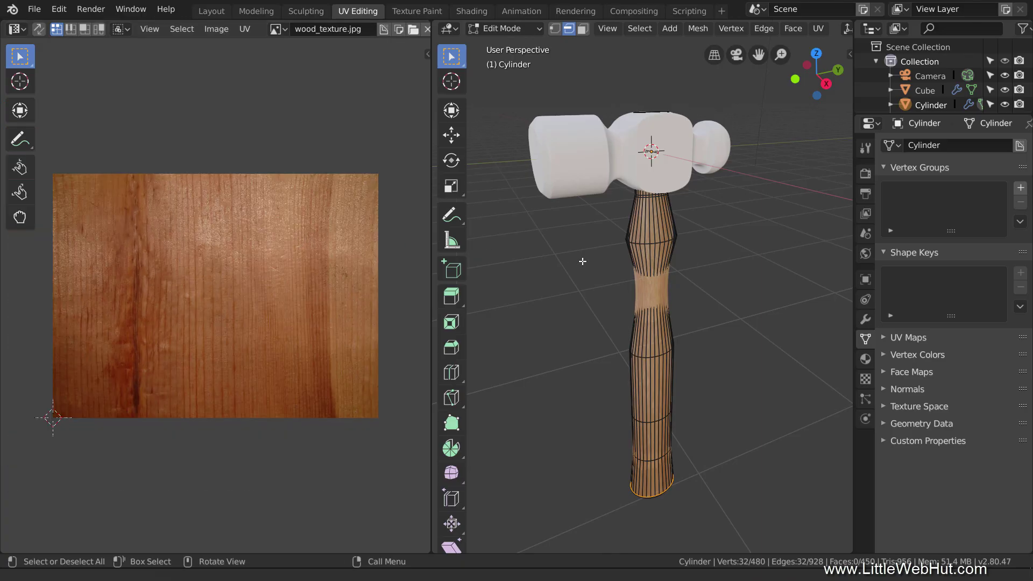
Select the whole handle mesh and its linked rectangular UV island, then scale that island along X to about 0.3.
key(a)
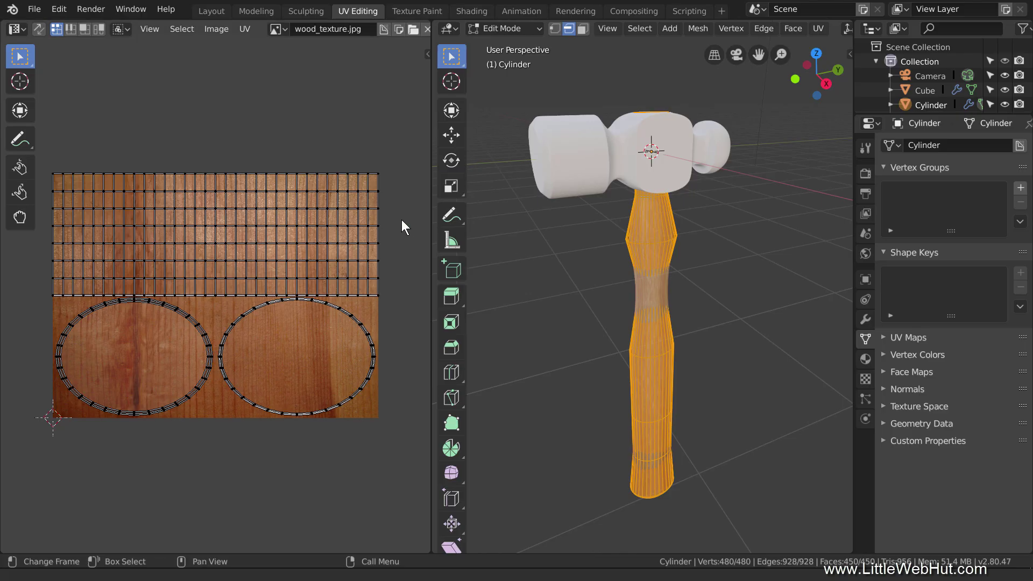
drag(173, 151, 243, 205)
key(ctrl+l)
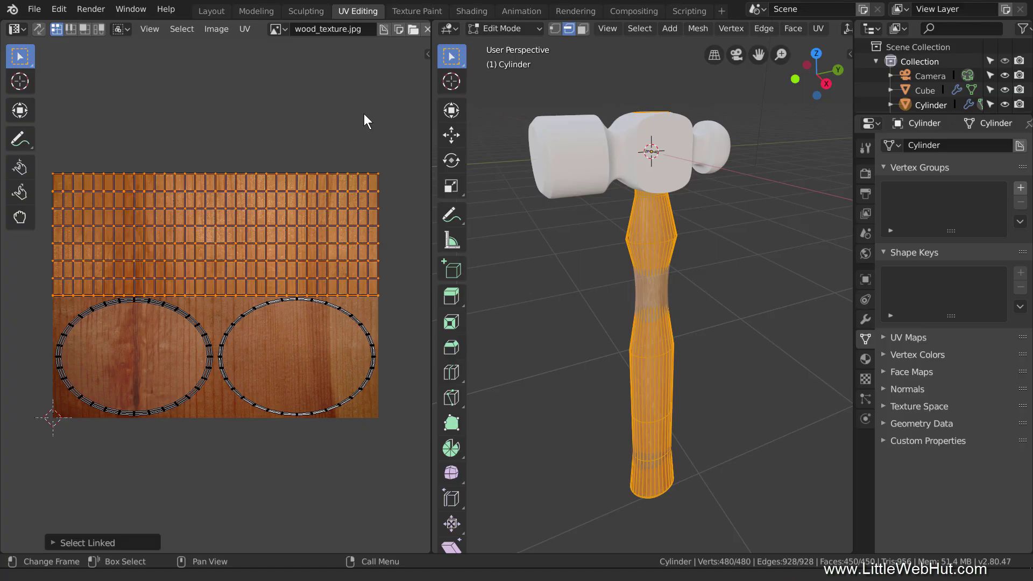
key(s)
key(x)
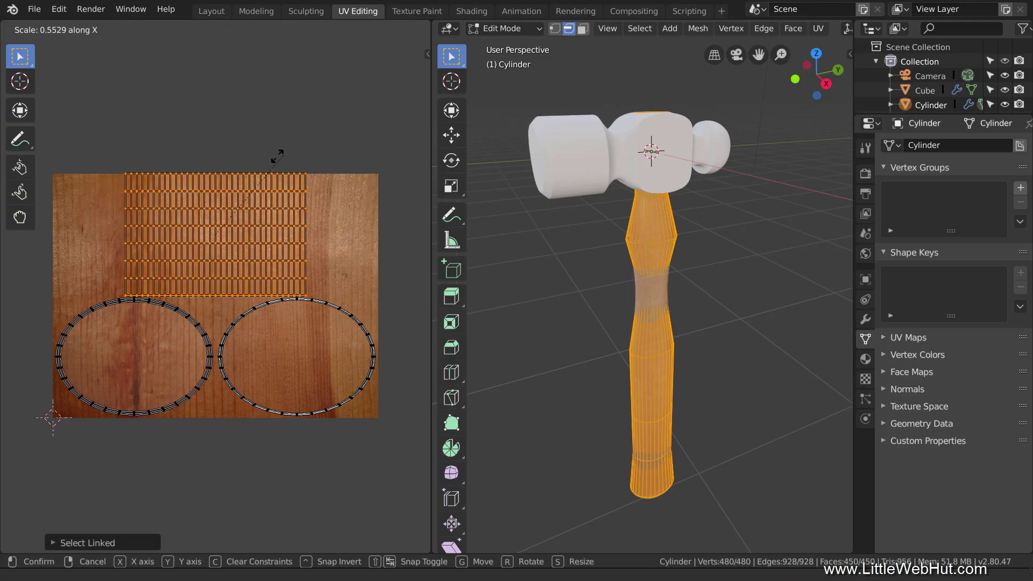
click(216, 180)
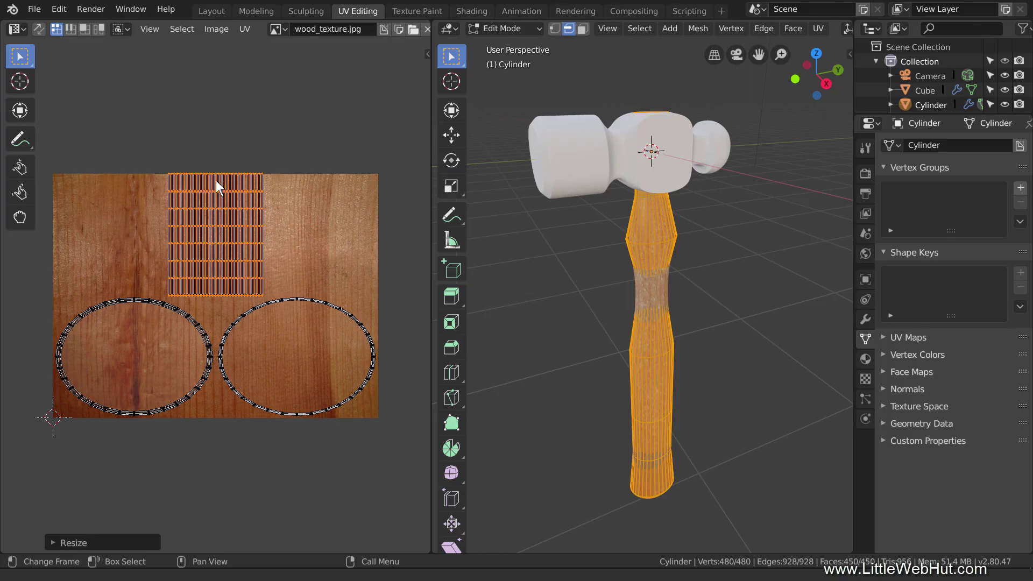
Scale the rectangular UV island along Y by about 1.73 and move it onto the dark grain near the image's left edge.
key(s)
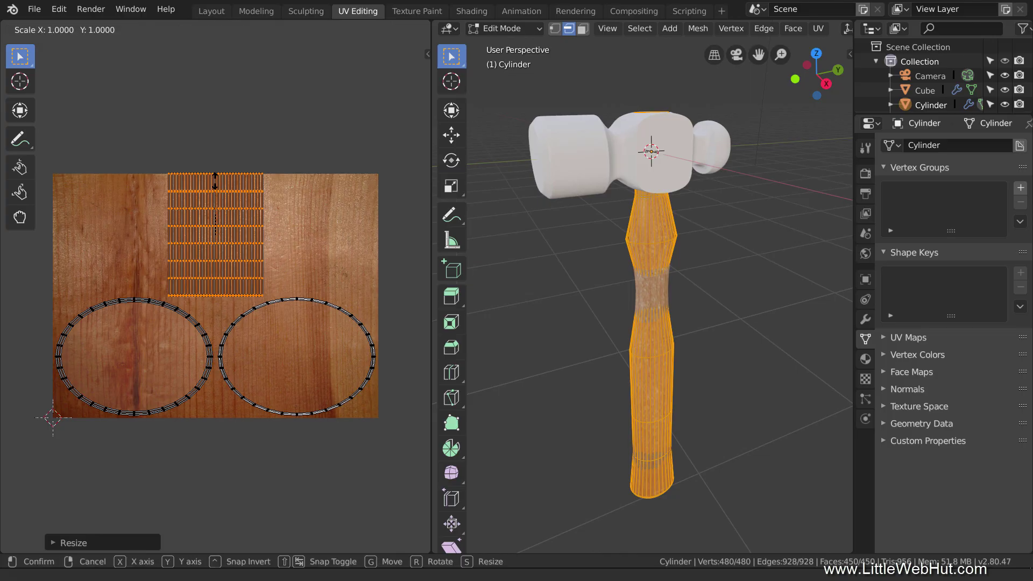
key(y)
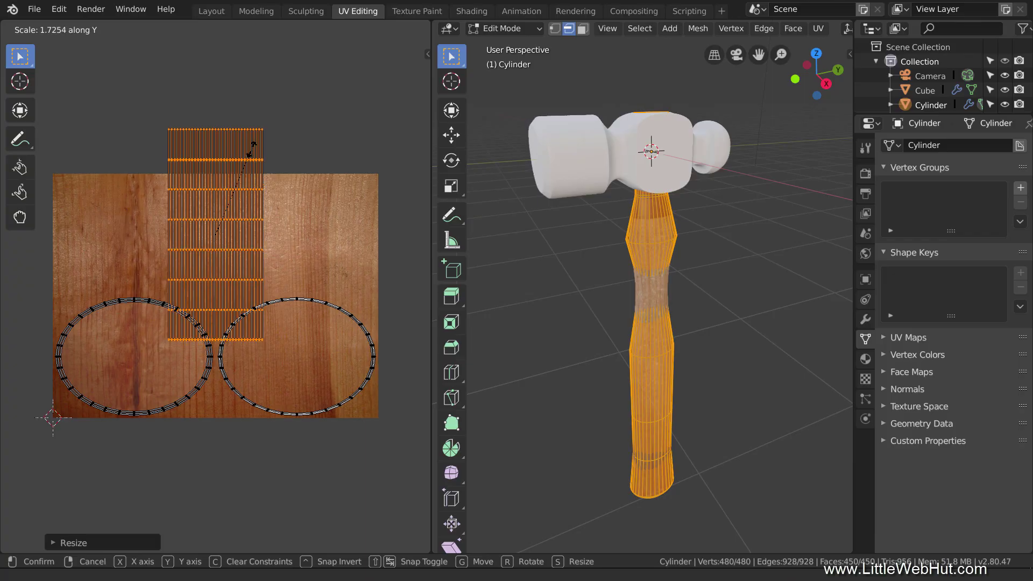
click(251, 154)
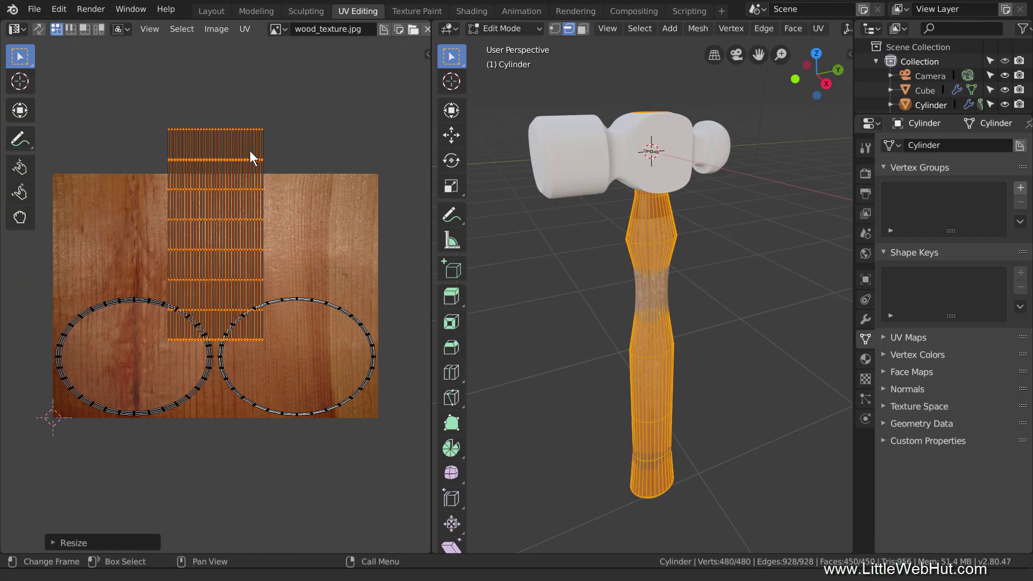
key(g)
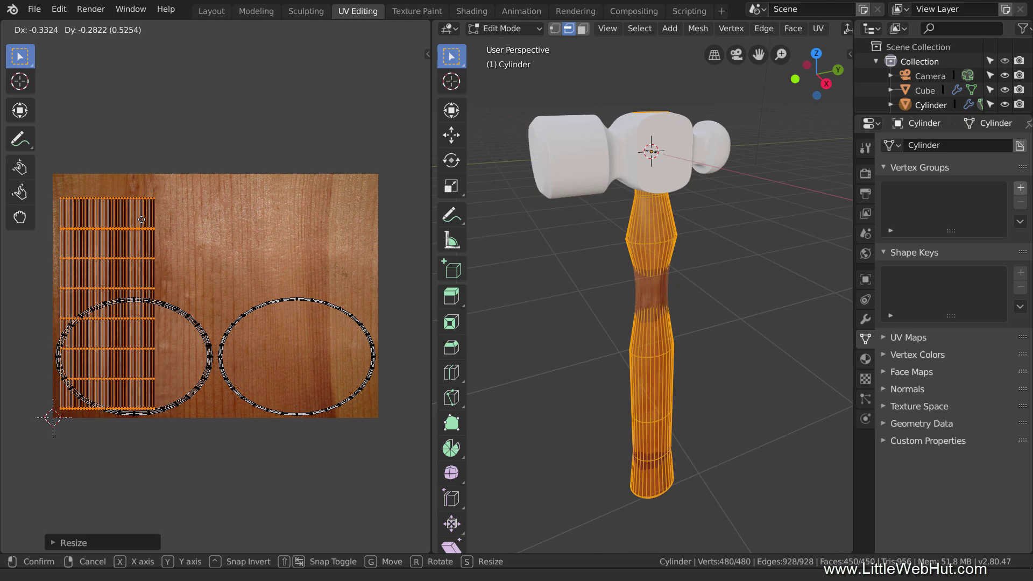
click(142, 220)
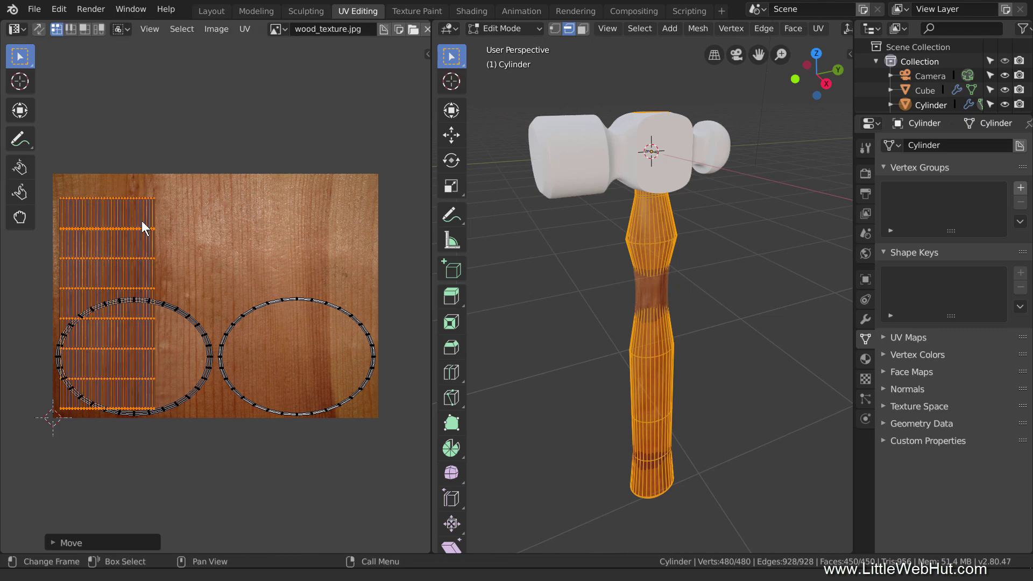
Check the handle in the Layout workspace, then open the Shading workspace and move the Material Output node farther from Principled BSDF.
click(217, 11)
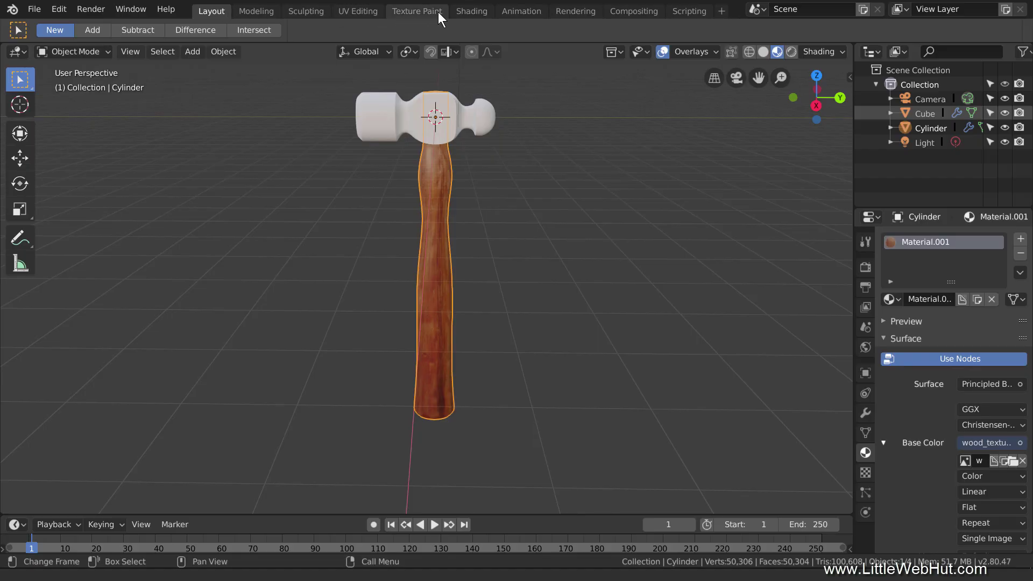
click(472, 11)
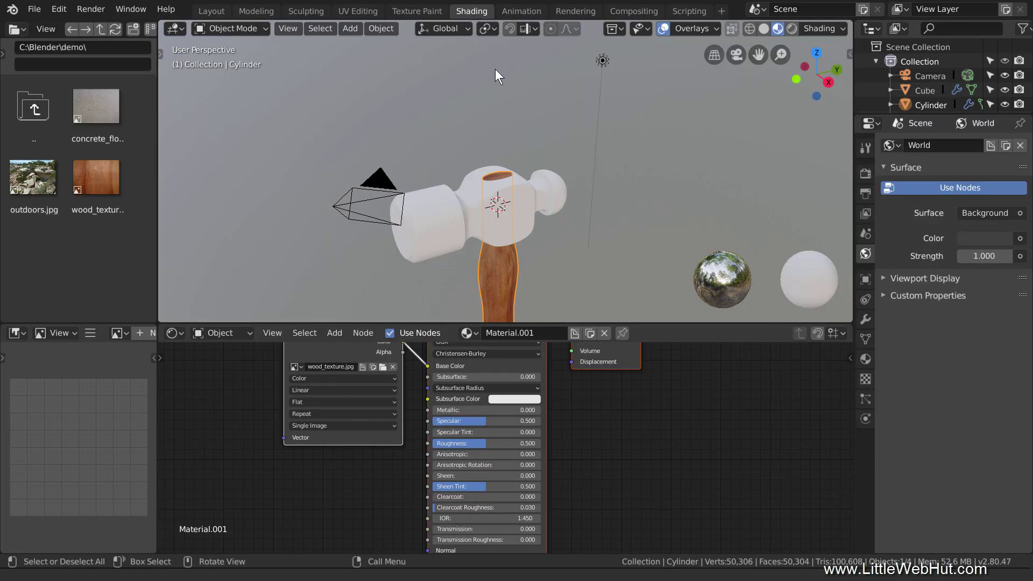
middle_drag(551, 234, 548, 151)
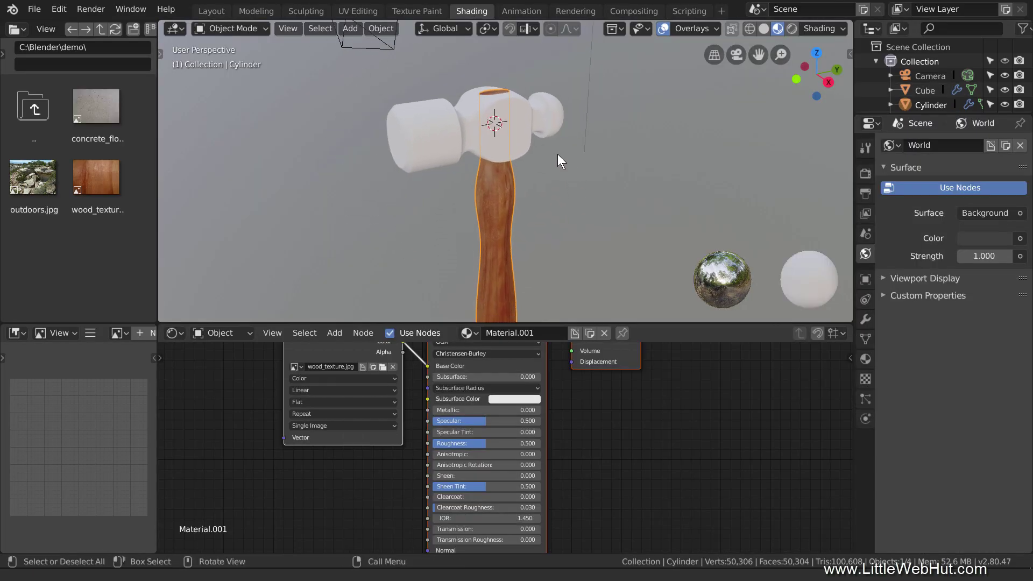
scroll(636, 431, up, 2)
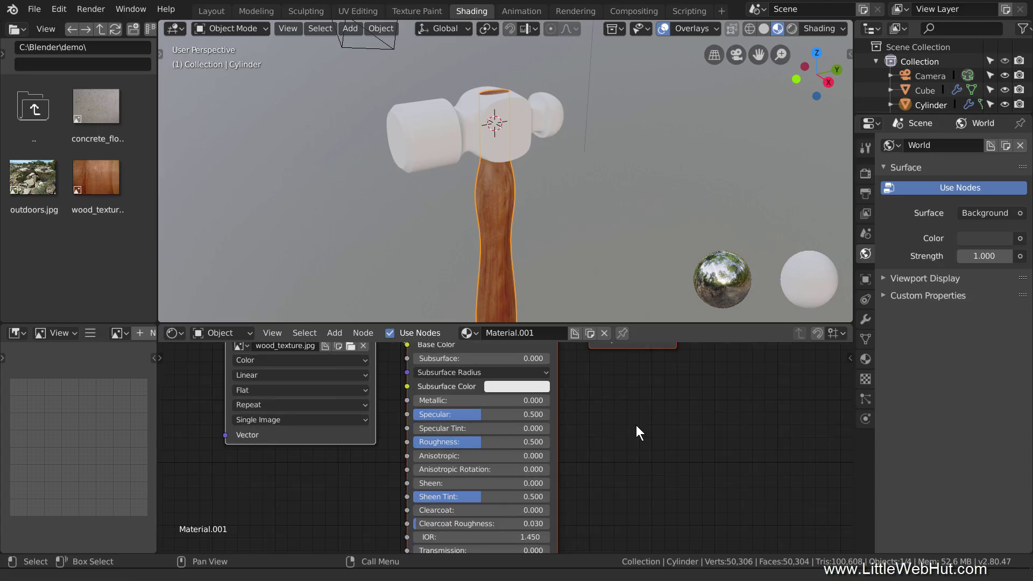
middle_drag(636, 425, 579, 485)
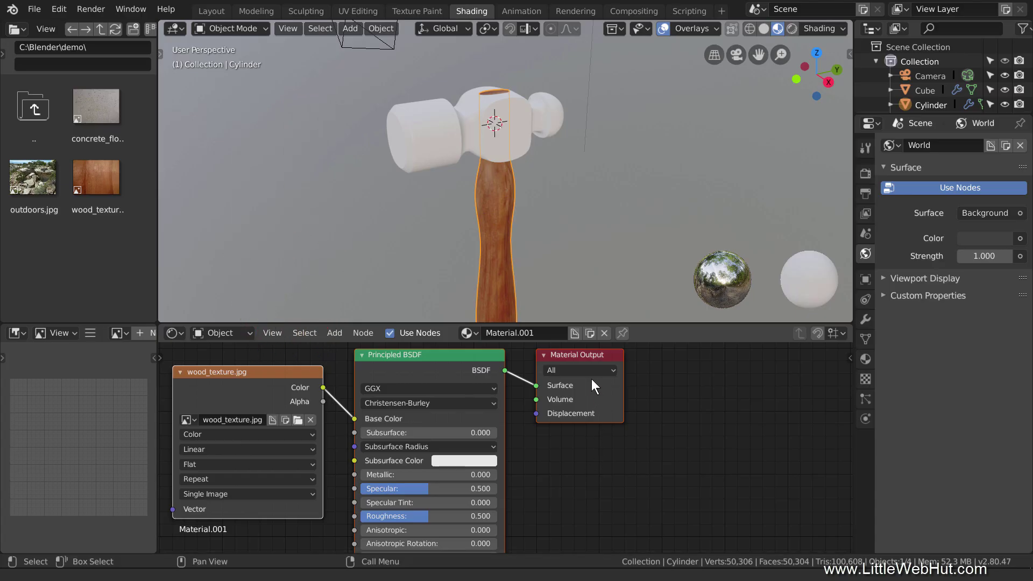
drag(575, 353, 781, 350)
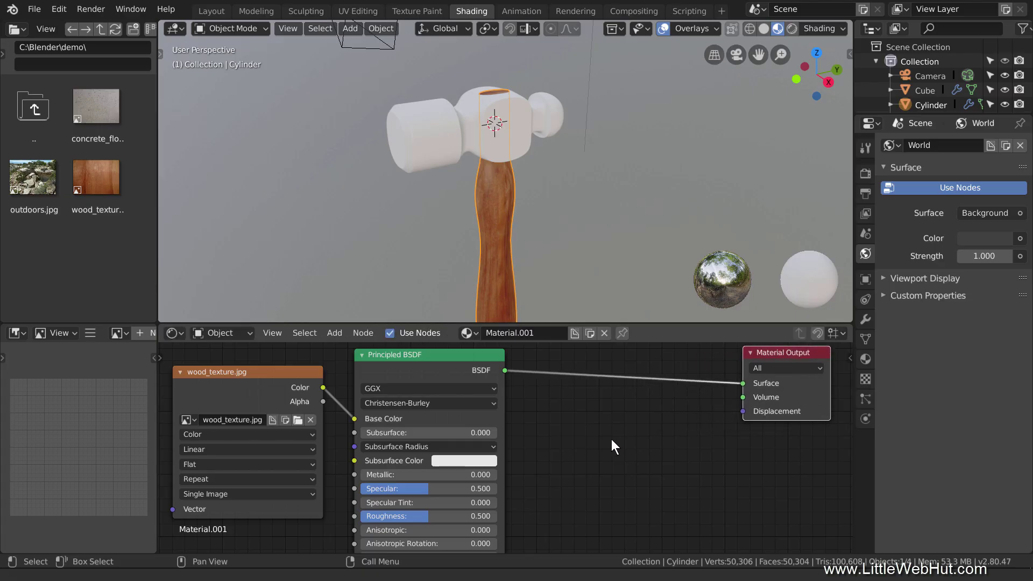
Add a Displacement node, link it to the Material Output's Displacement, and feed its Height from the wood_texture.jpg Color output.
key(shift+a)
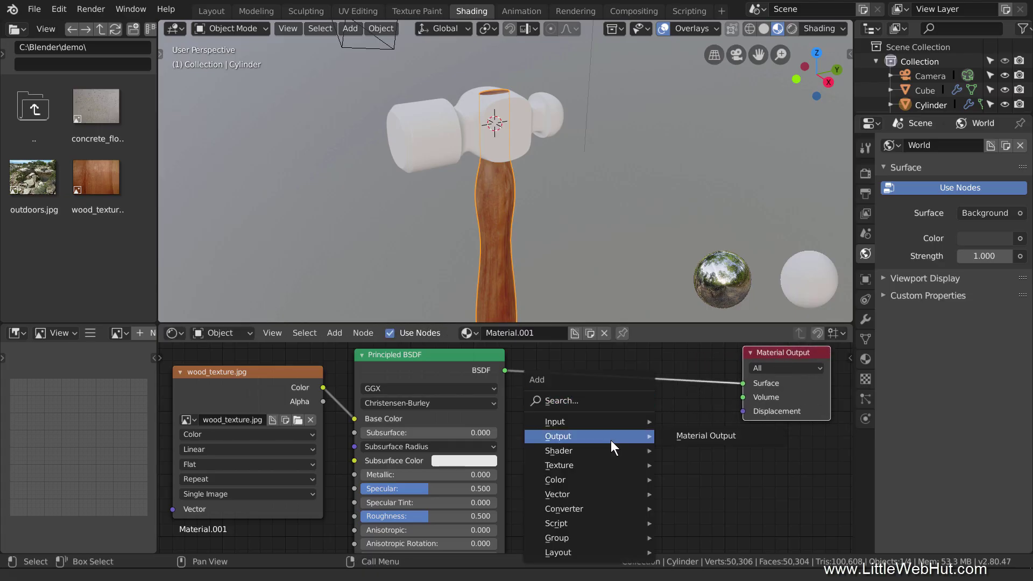
mouse_move(618, 494)
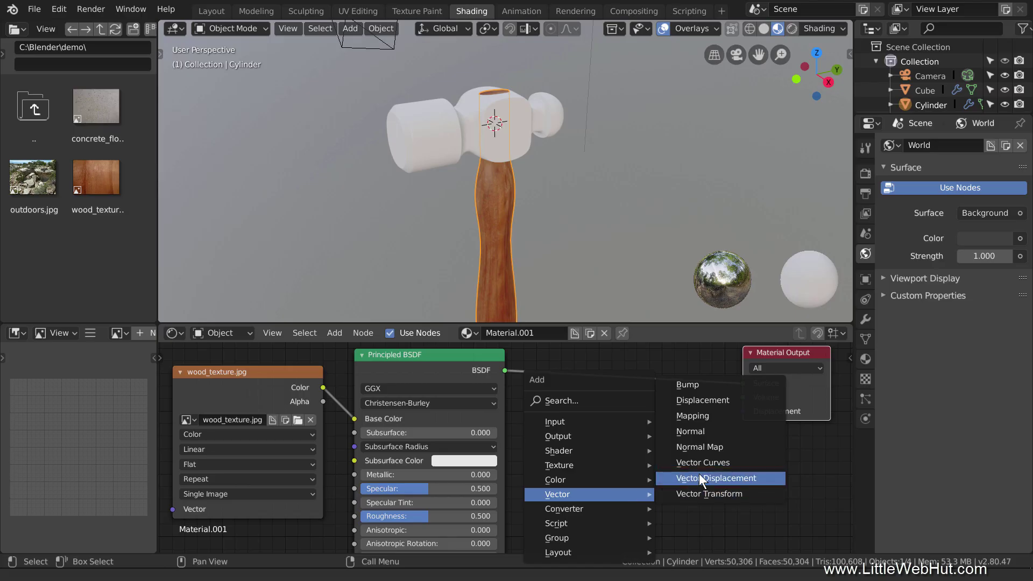
click(741, 400)
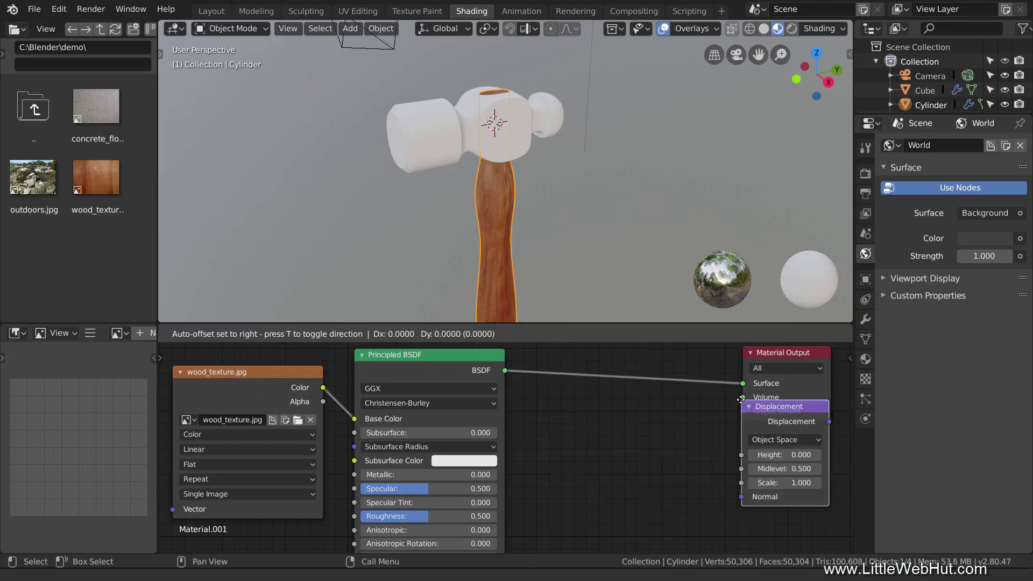
click(598, 410)
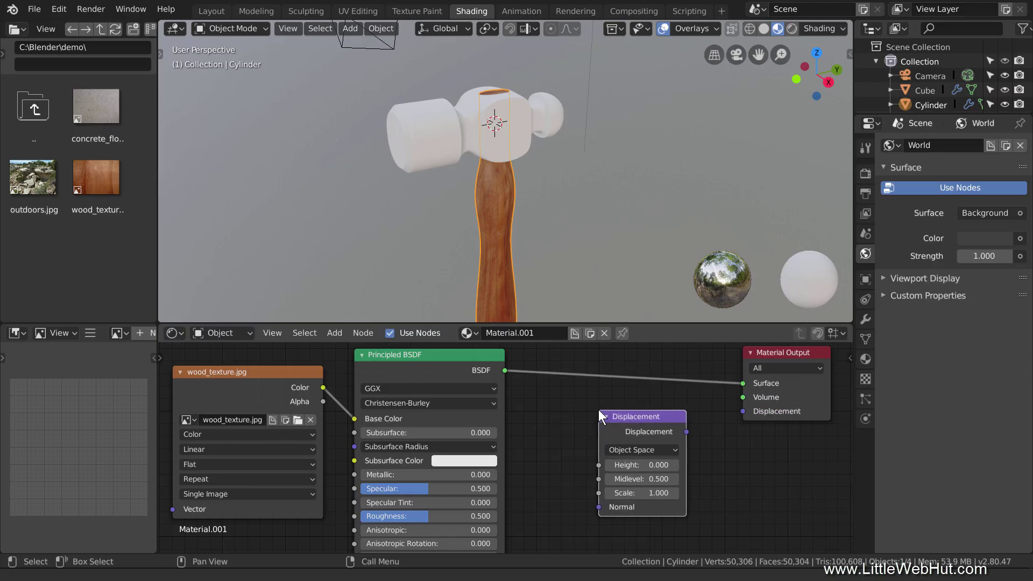
drag(687, 431, 738, 412)
drag(323, 388, 595, 465)
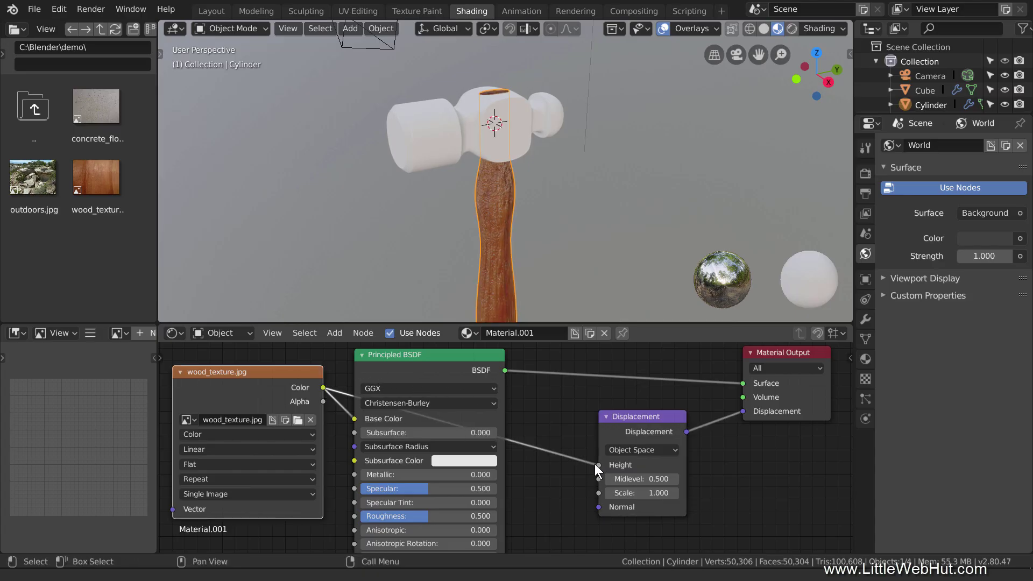
Set the Displacement node's Scale to 0.1 to soften the relief on the wooden handle.
middle_drag(571, 235, 521, 208)
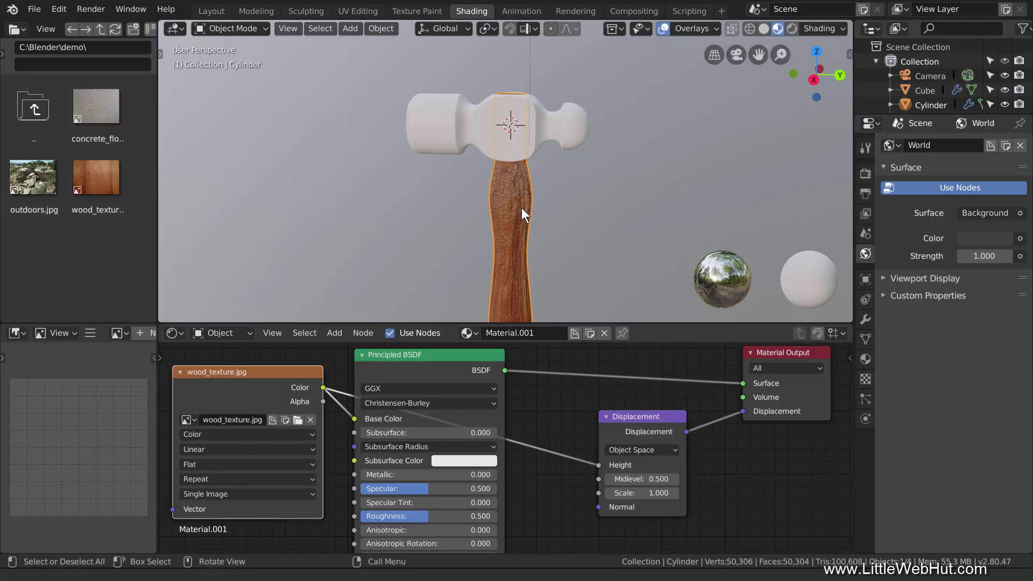
click(654, 494)
text(.1)
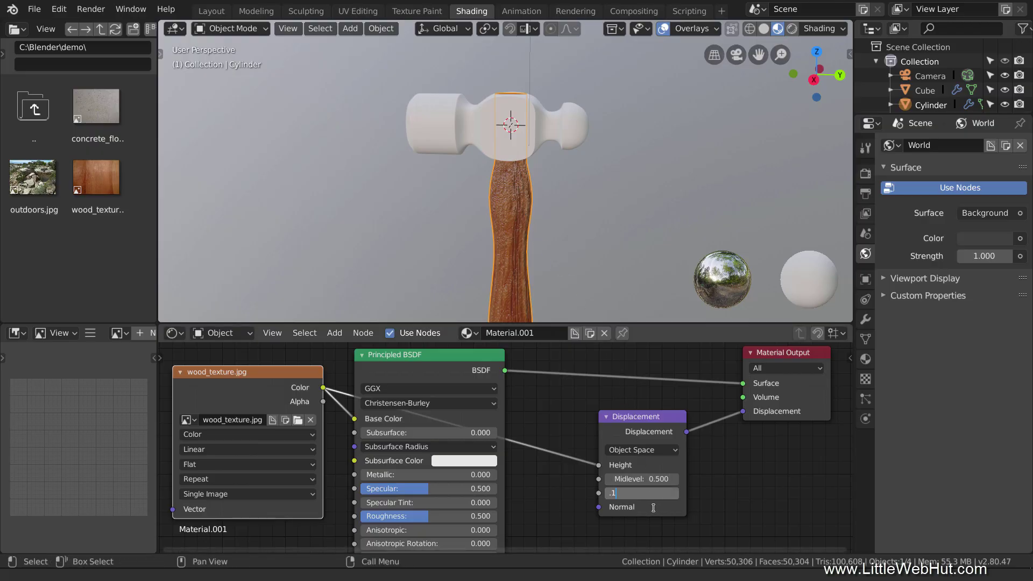
key(Return)
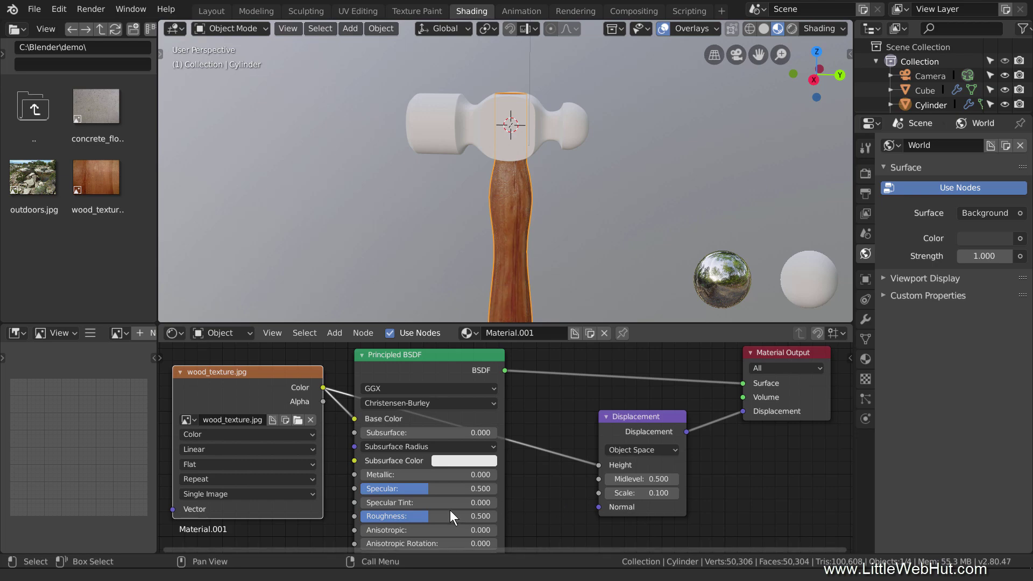
Set the Principled BSDF Roughness of the handle's wood material to 0.3 and check the shine in the viewport.
click(426, 515)
text(3)
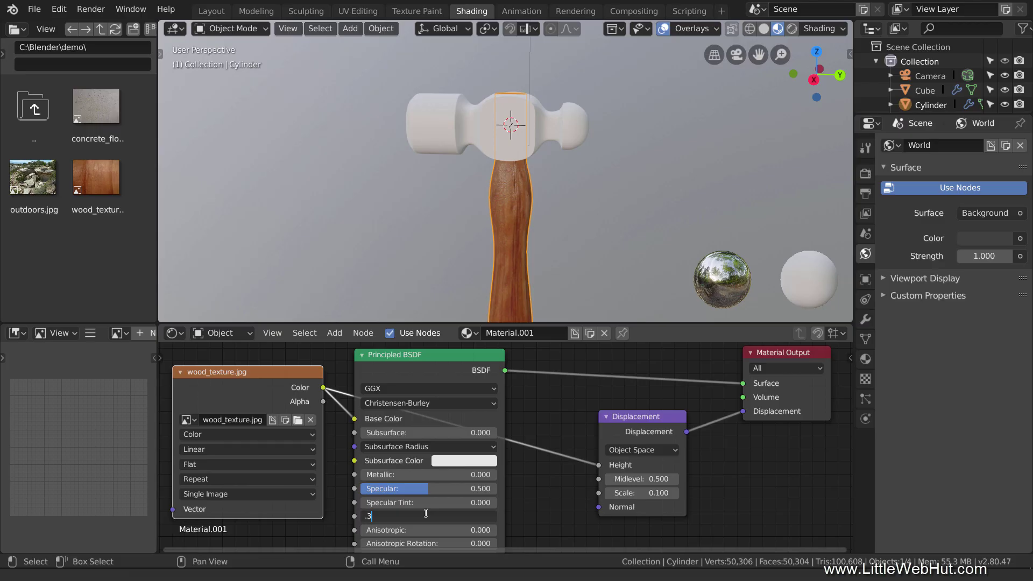
key(Return)
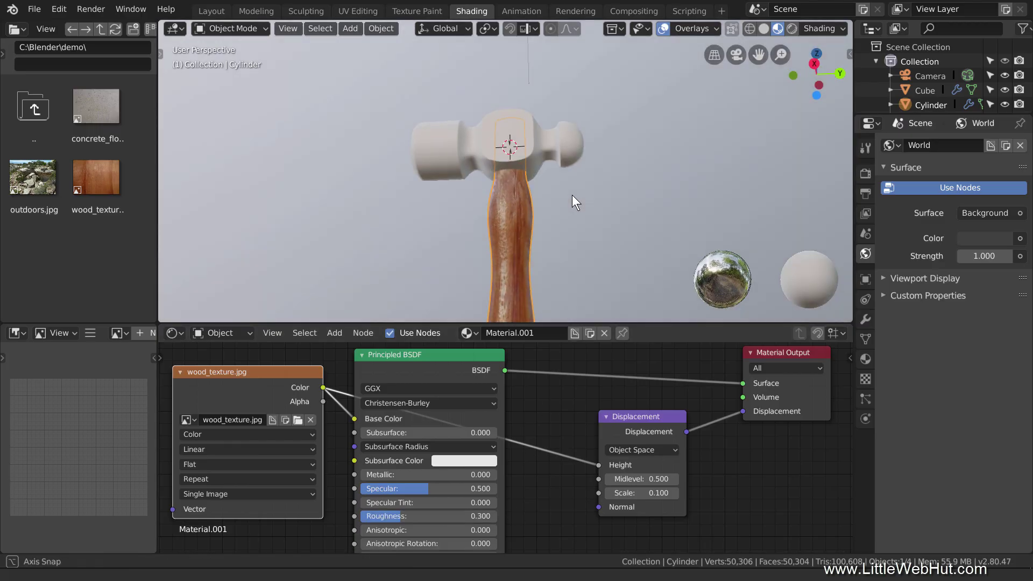
middle_drag(572, 195, 579, 248)
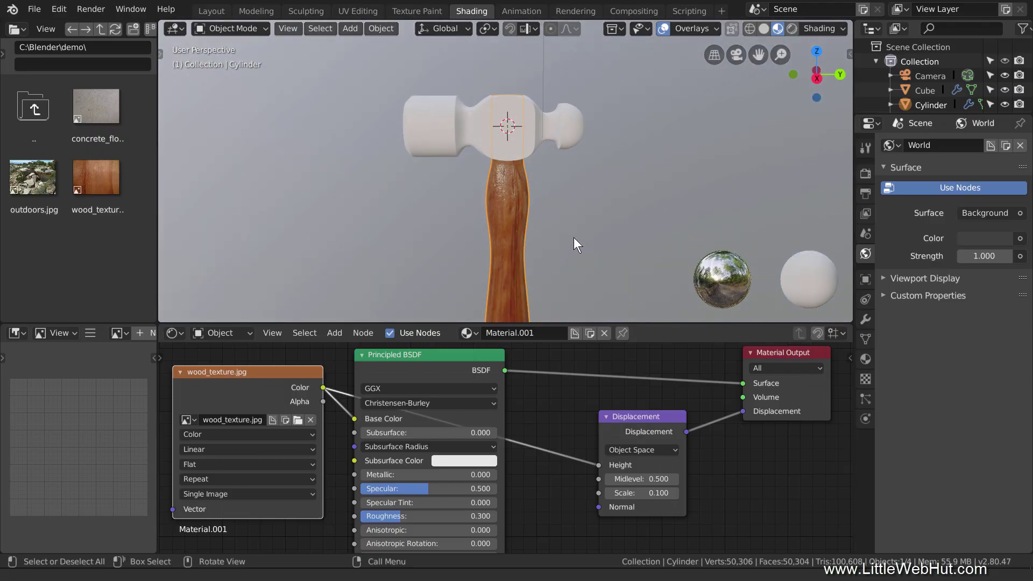
In the Layout workspace, add a loop cut to the handle's lower bevel and slide it down against the bottom edge.
click(218, 10)
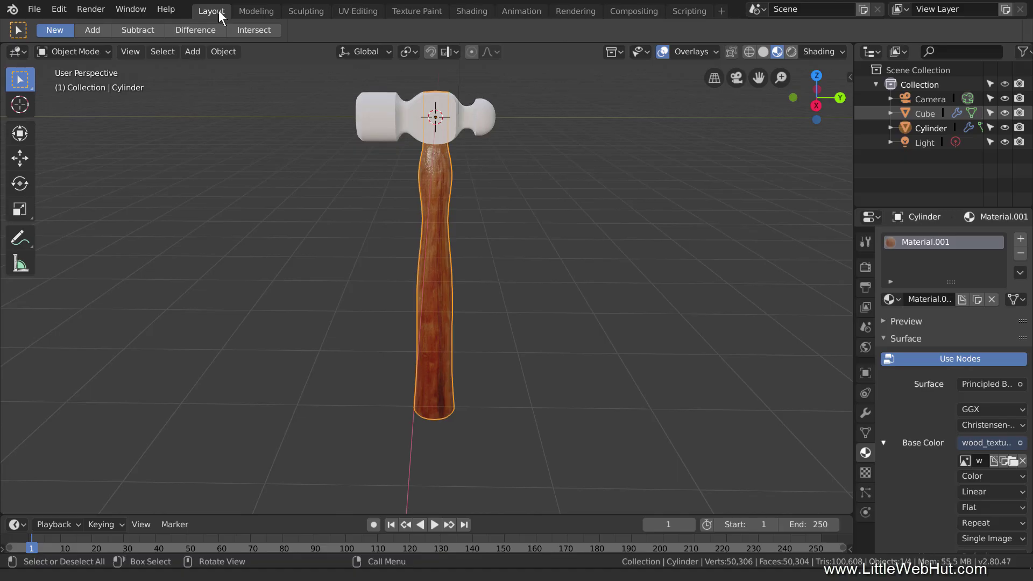
middle_drag(489, 367, 494, 326)
shift+middle_drag(491, 445, 496, 294)
scroll(495, 292, up, 6)
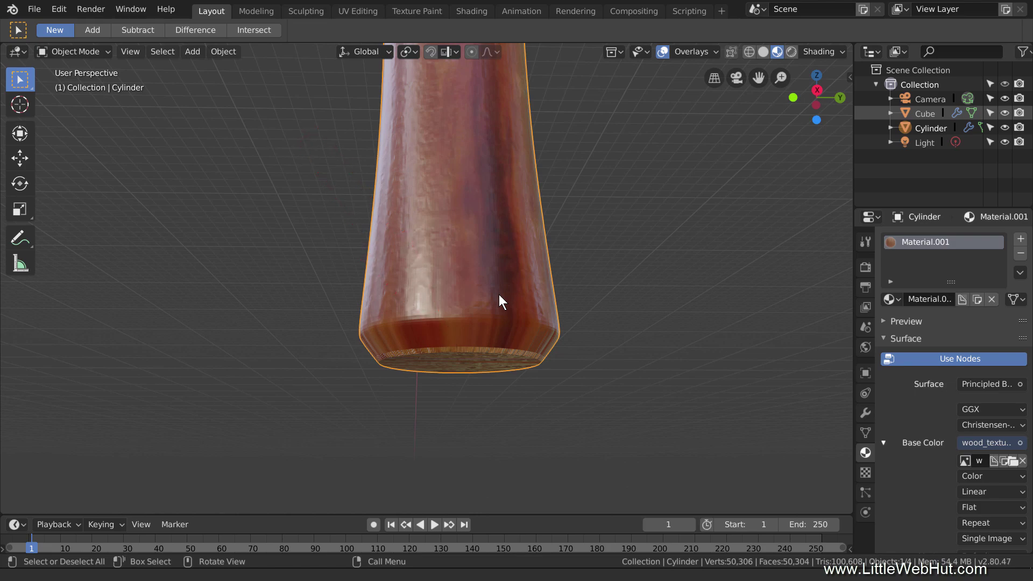
key(Tab)
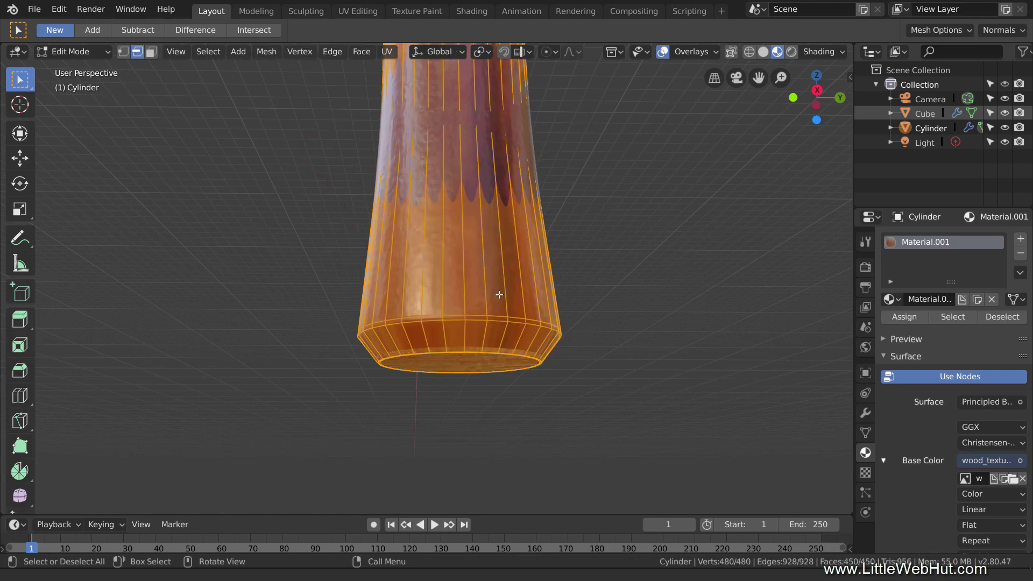
key(ctrl+r)
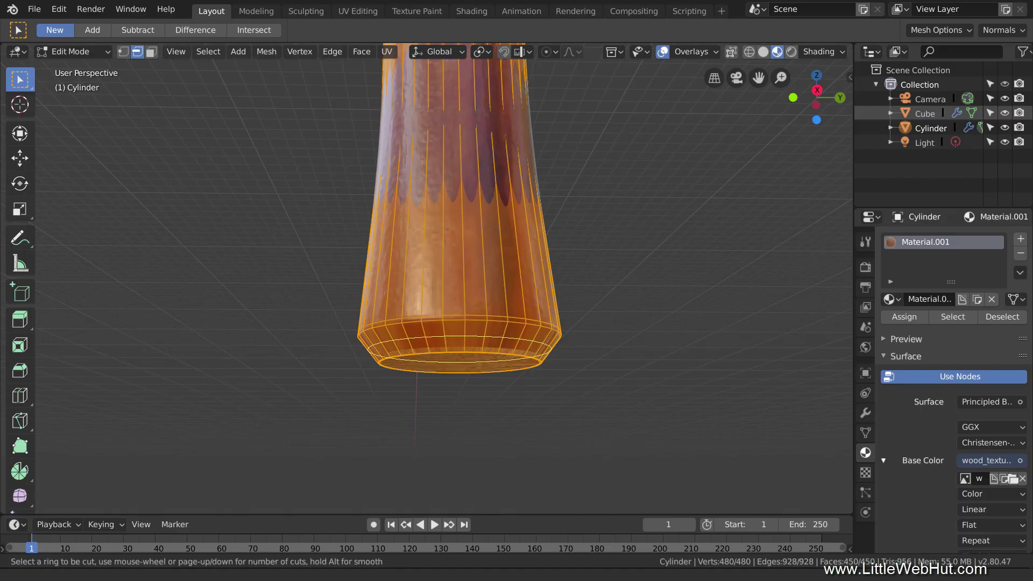
click(519, 340)
drag(519, 340, 514, 355)
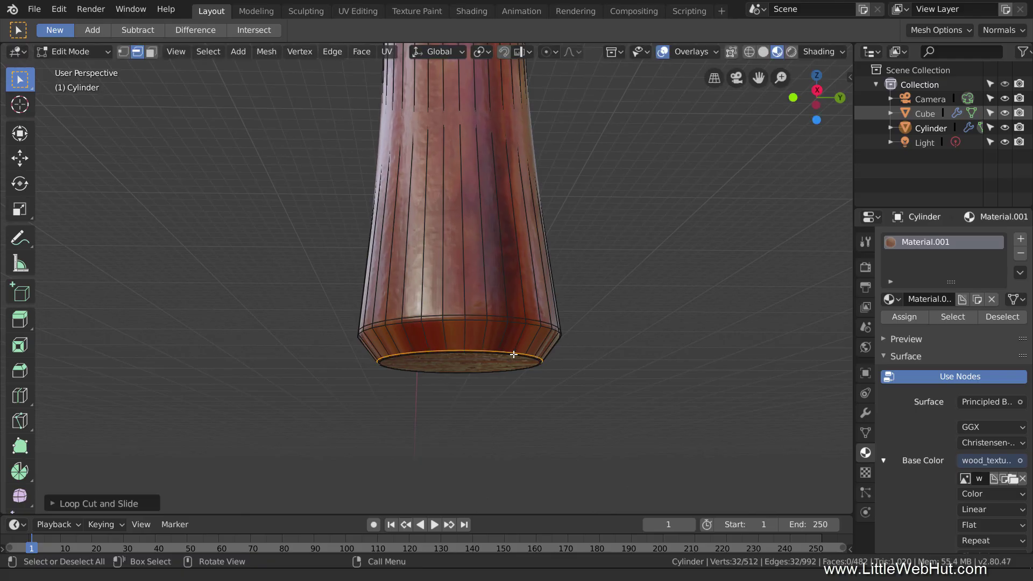
key(Tab)
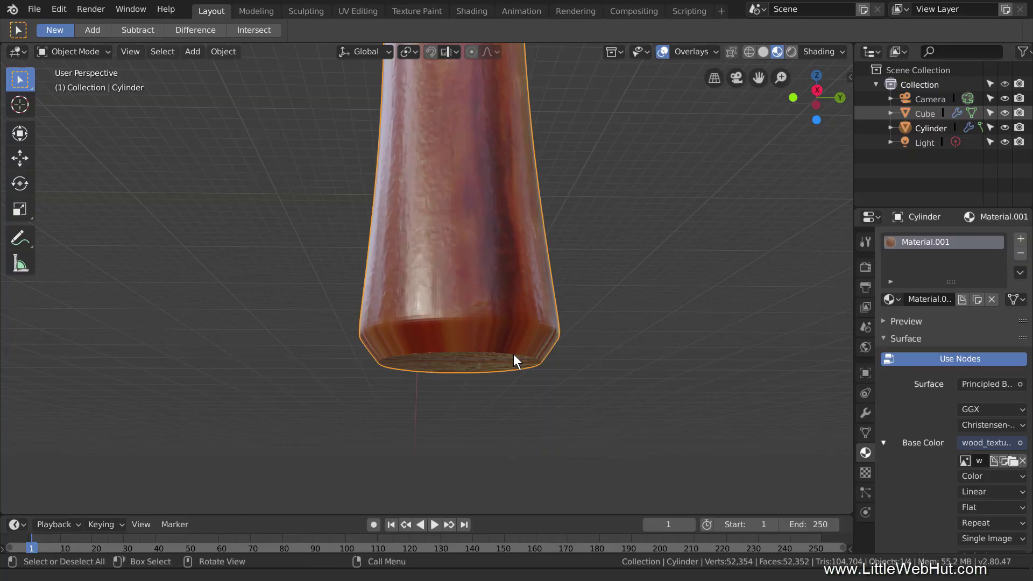
Bring the whole hammer back into view and save the file under its existing name.
scroll(514, 355, down, 7)
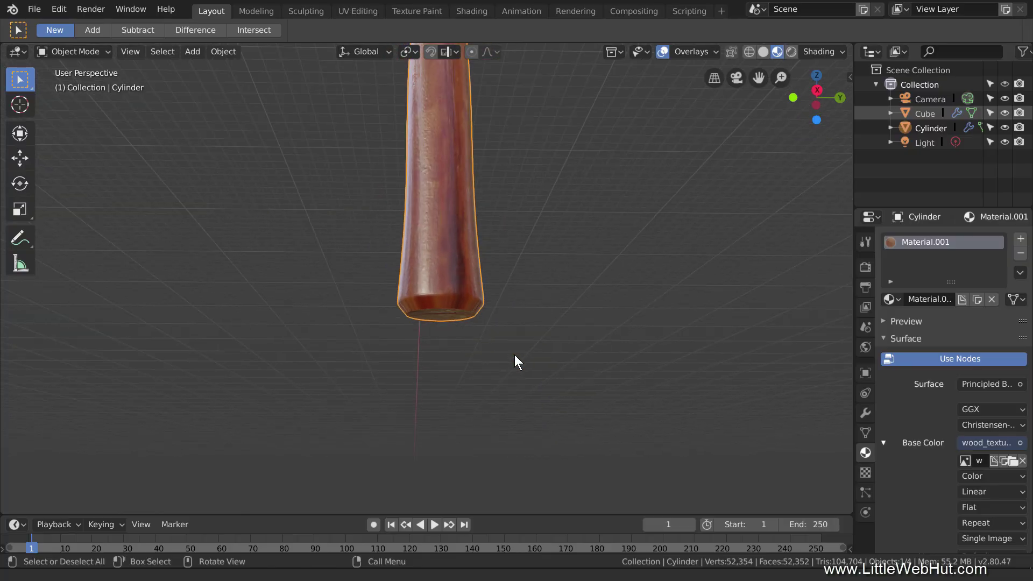
ctrl+scroll(519, 350, up, 8)
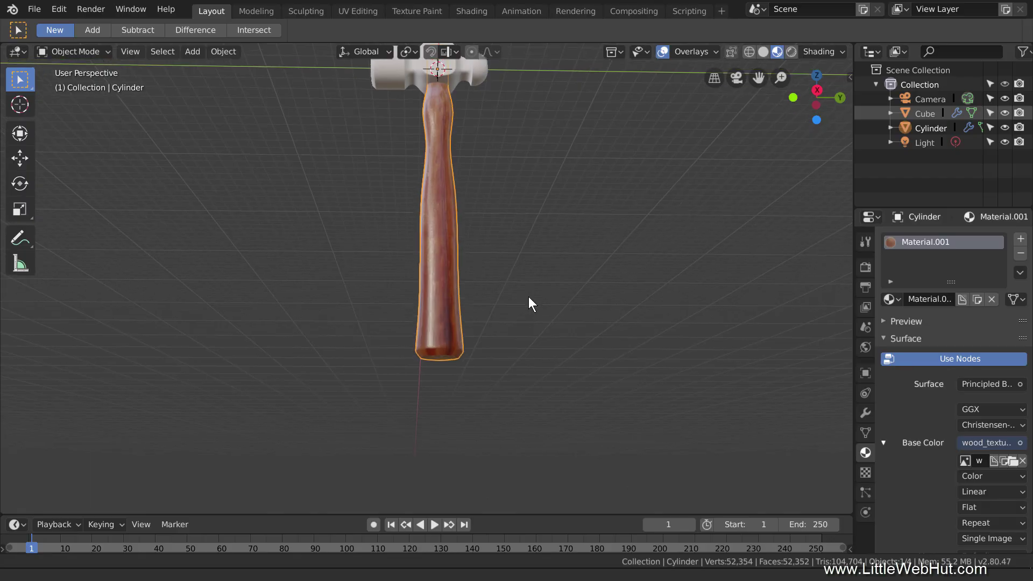
middle_drag(531, 304, 531, 347)
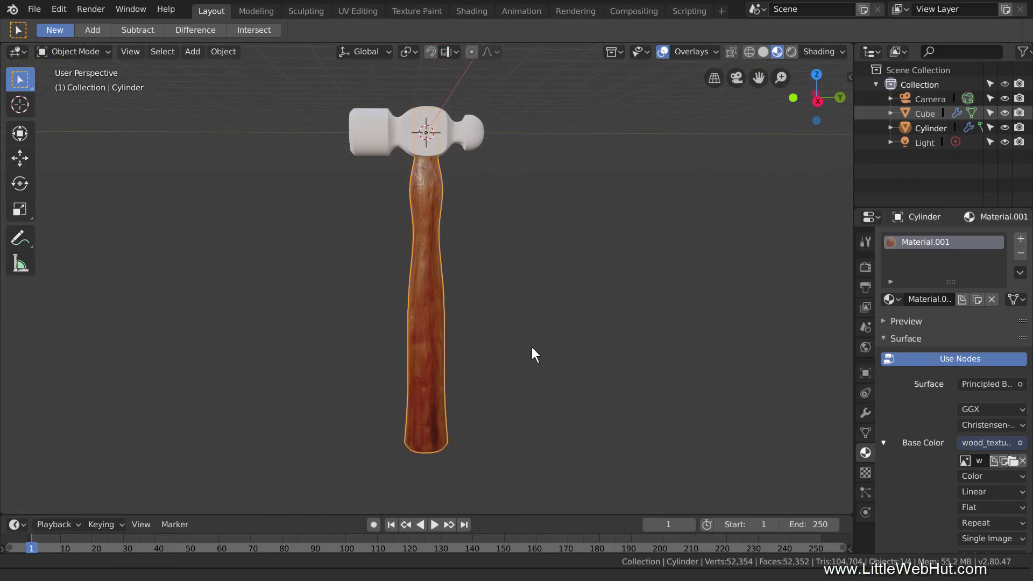
click(39, 9)
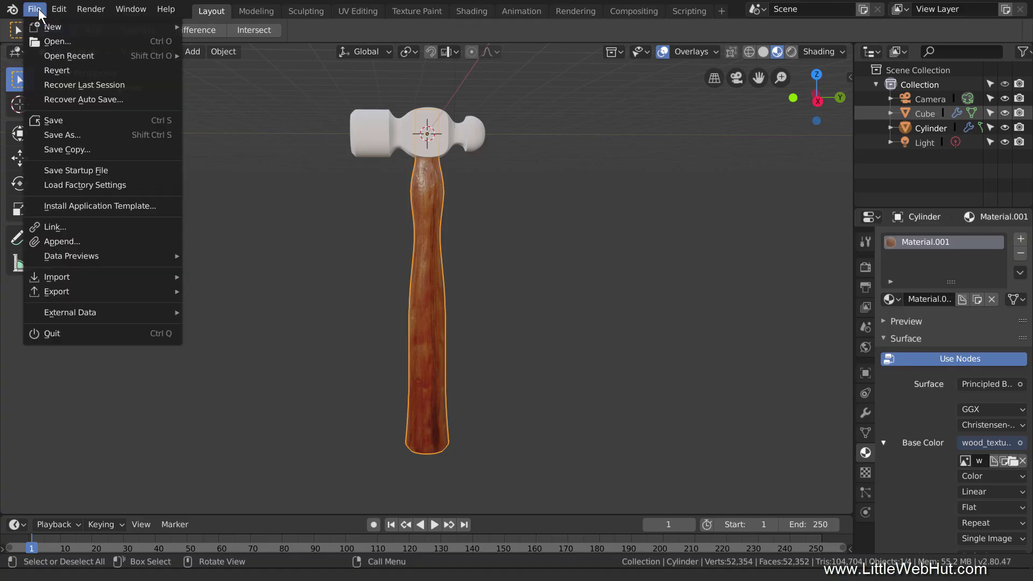
click(84, 123)
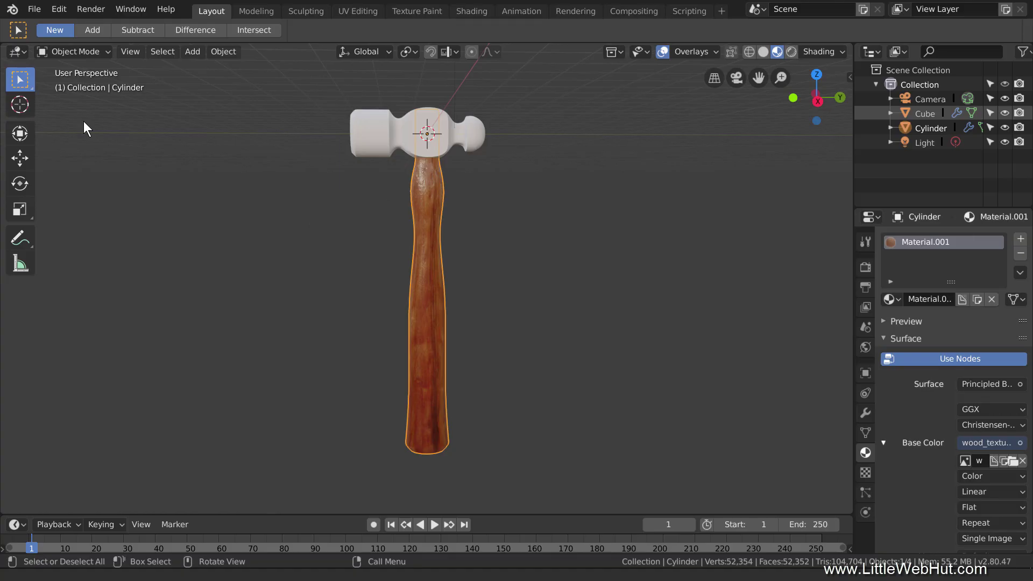
Open the UV Editing workspace, leave Edit Mode on the handle, select the hammer head and show its material settings.
click(359, 11)
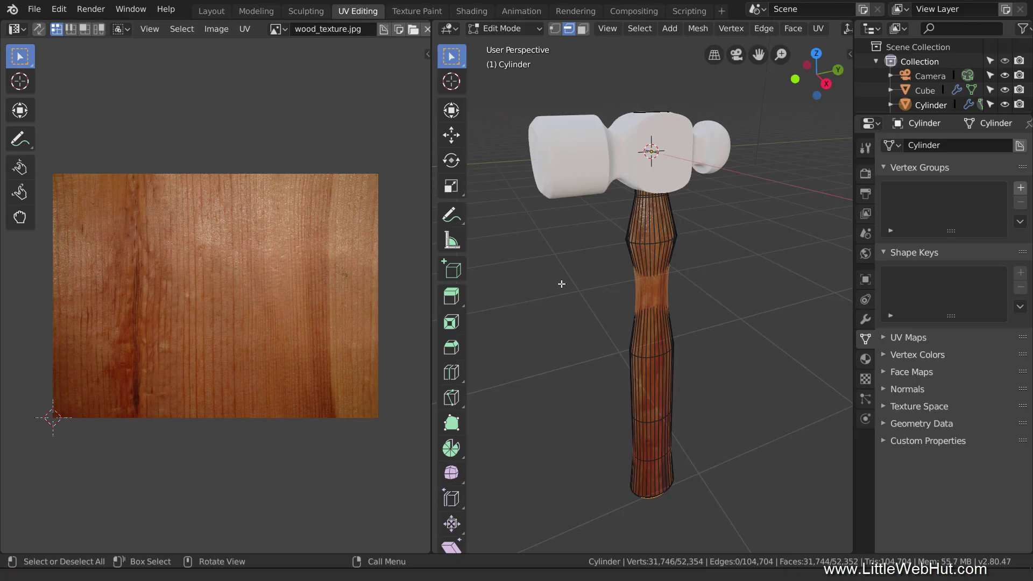
key(Tab)
click(576, 163)
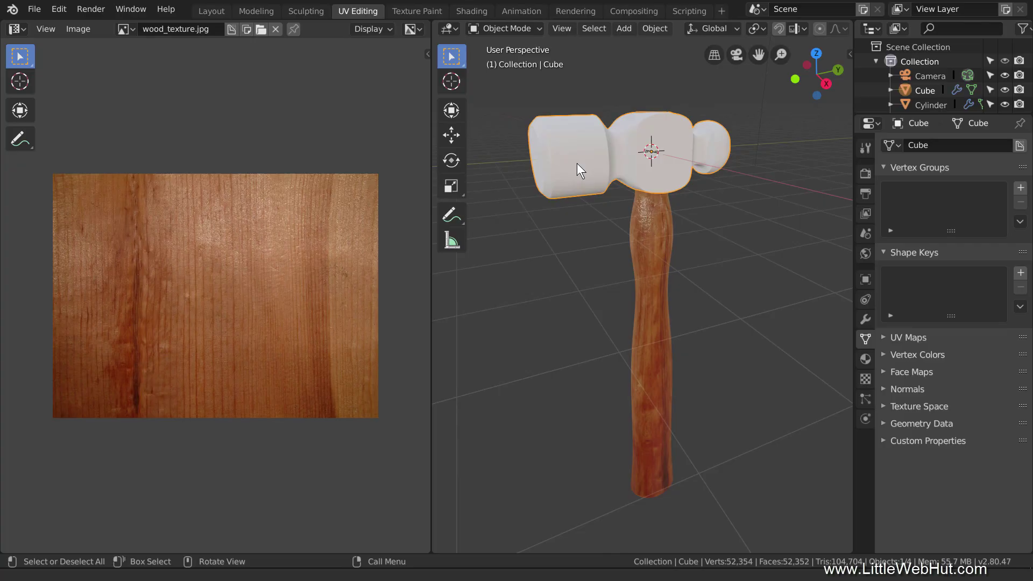
click(865, 359)
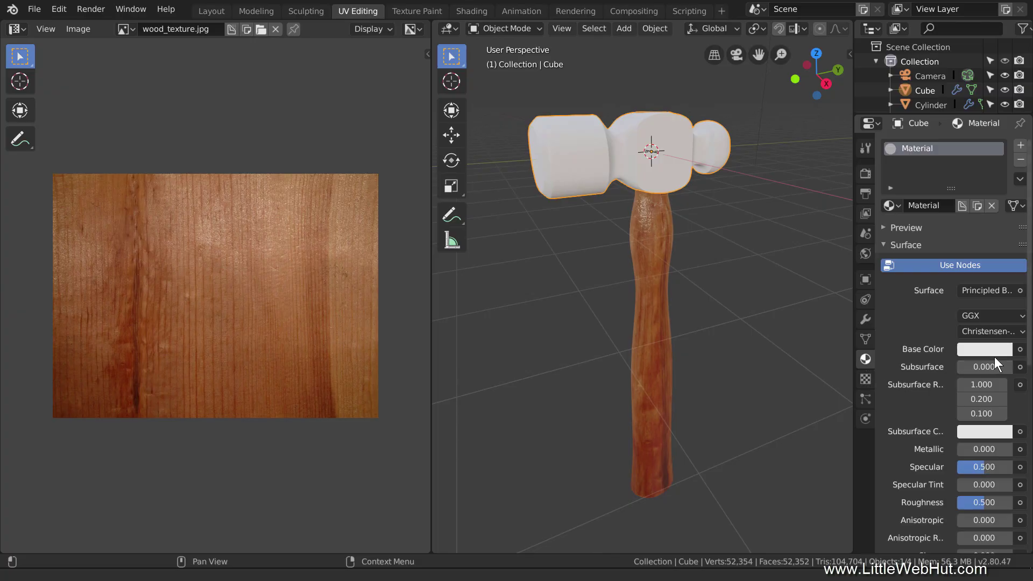
Give the hammer head material's Base Color an Image Texture and load concrete_floor.jpg into it.
click(1020, 351)
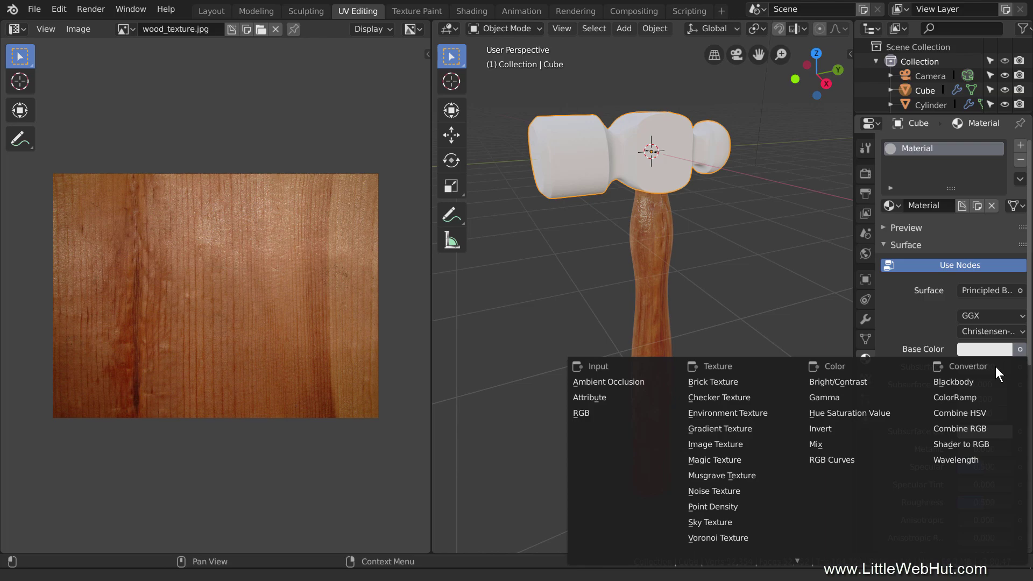
click(752, 446)
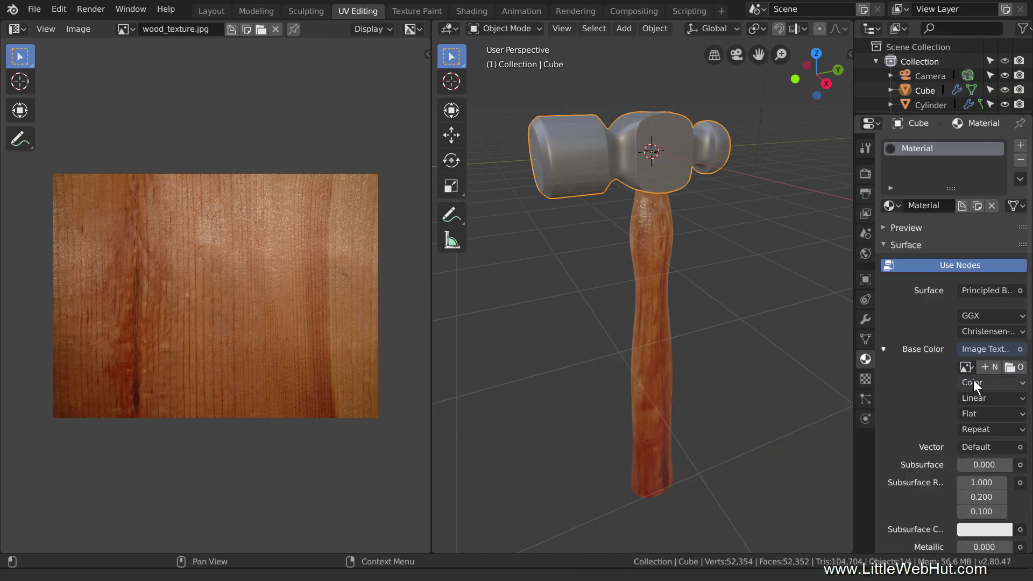
click(1011, 366)
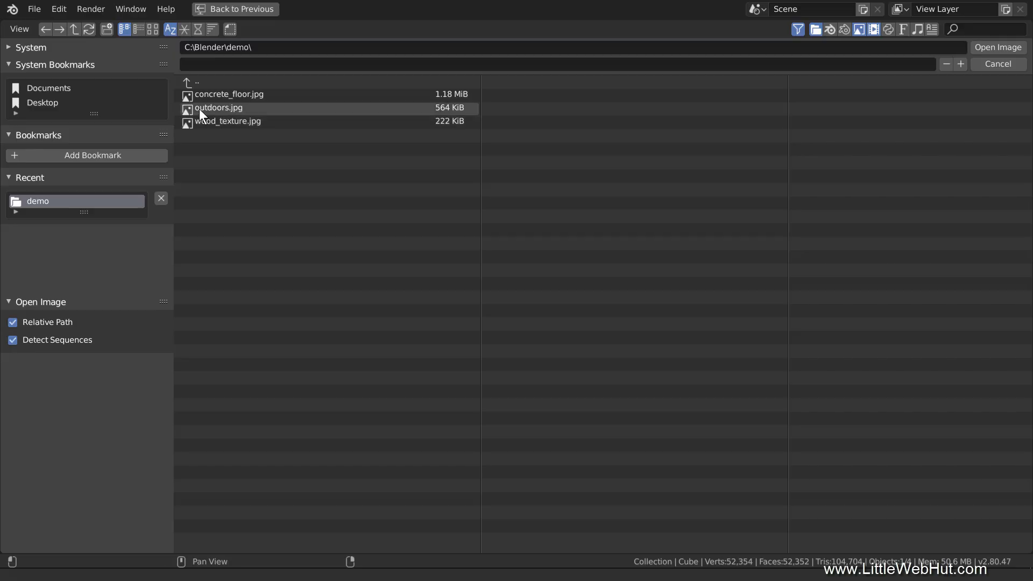
click(192, 95)
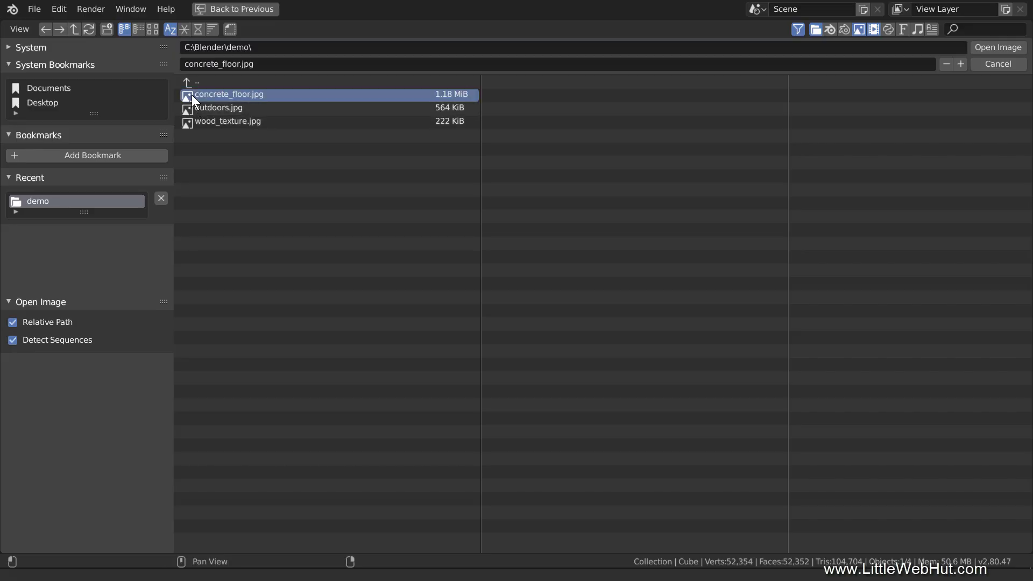
click(993, 46)
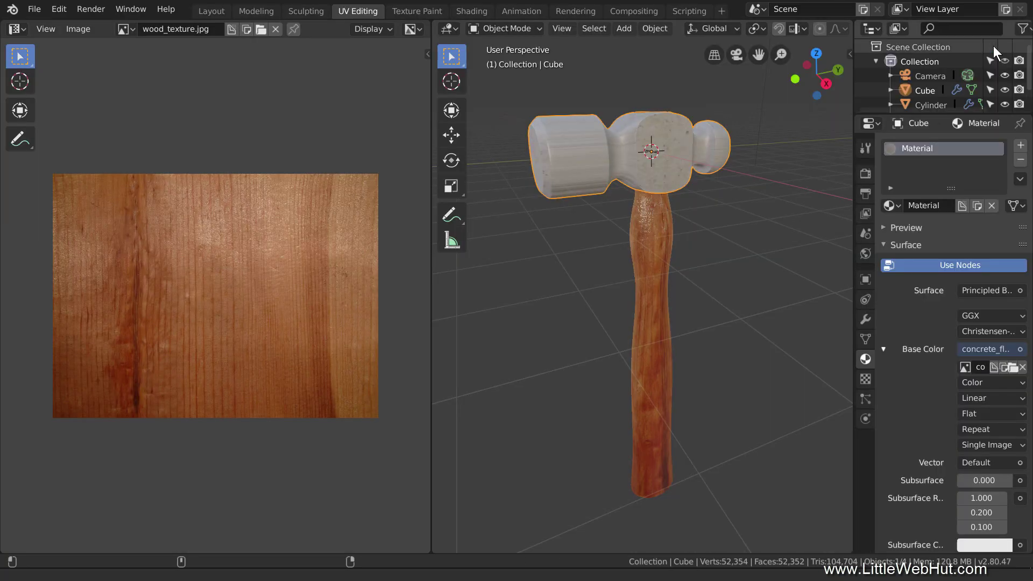
Set the hammer head material's Metallic to 1 and its Roughness to 0.2.
scroll(931, 326, down, 5)
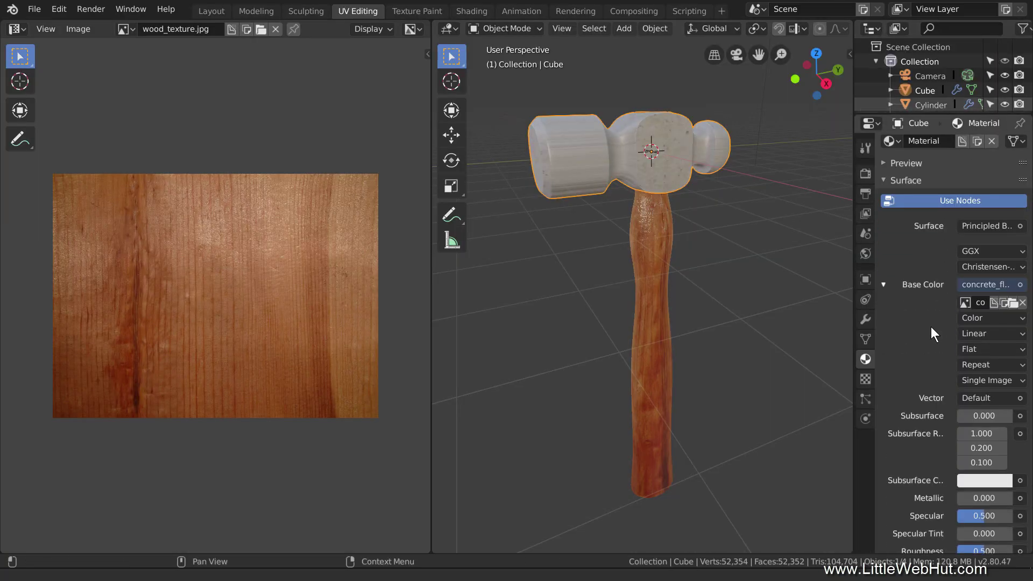
click(986, 453)
text(1)
key(Return)
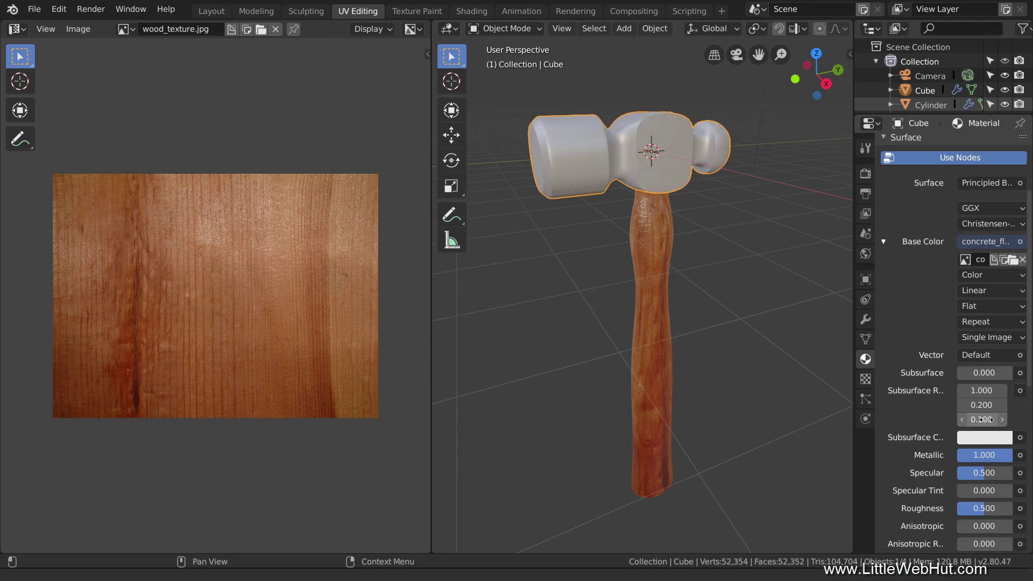
click(983, 508)
text(.2)
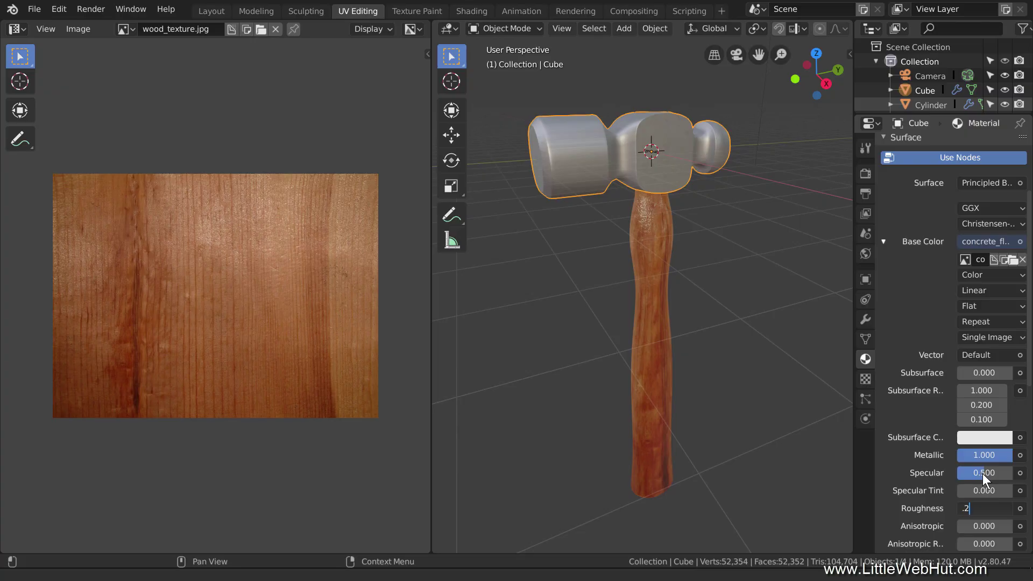
key(Return)
Examine the hammer head's metallic surface up close, from the side and from the rounded peen end.
scroll(726, 210, up, 4)
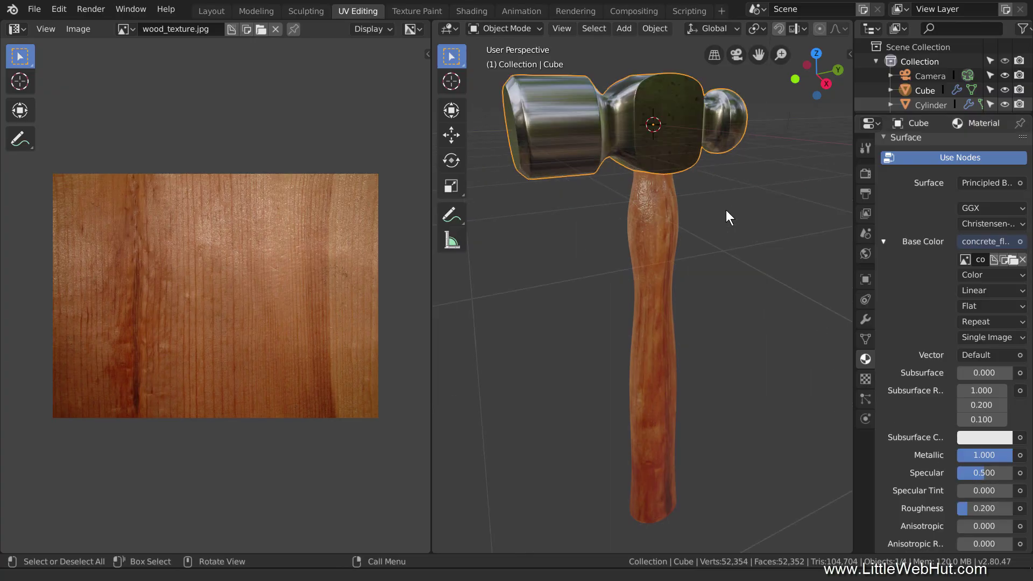
scroll(684, 174, down, 4)
middle_drag(672, 268, 557, 418)
middle_drag(719, 422, 676, 378)
scroll(705, 367, up, 2)
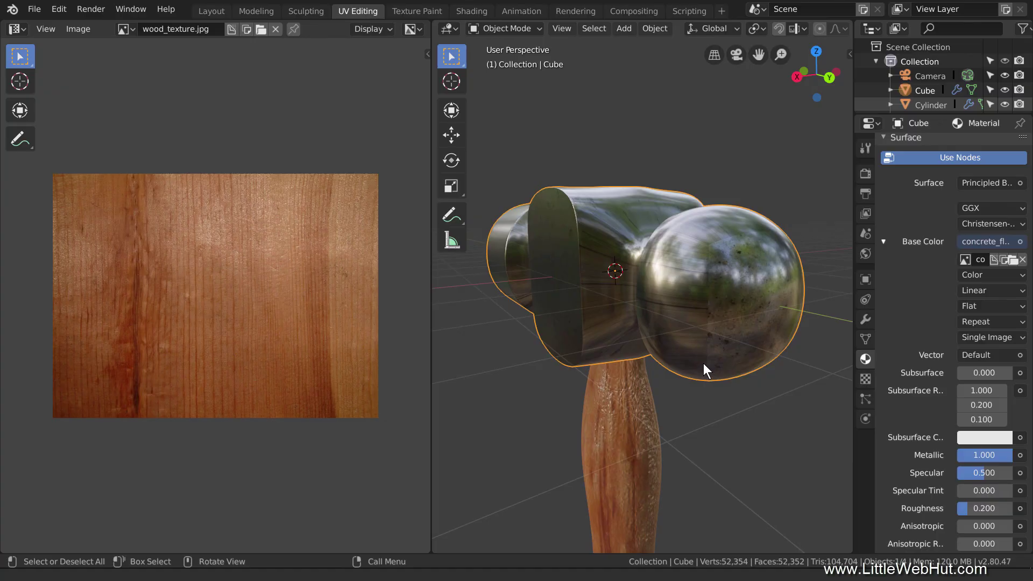
Display the concrete_floor.jpg image in the image editor in place of the wood texture.
click(126, 29)
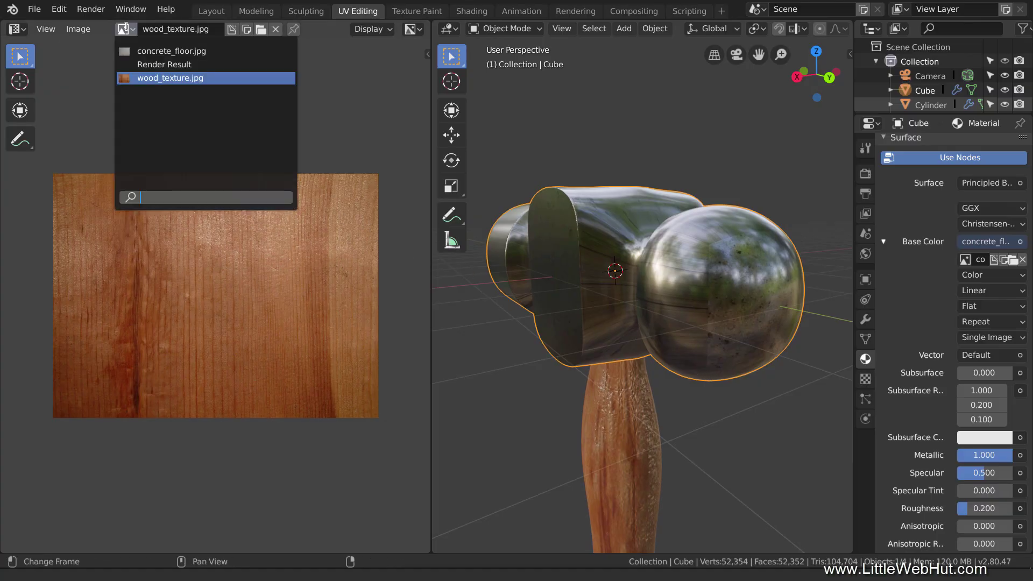
click(160, 52)
scroll(225, 283, down, 4)
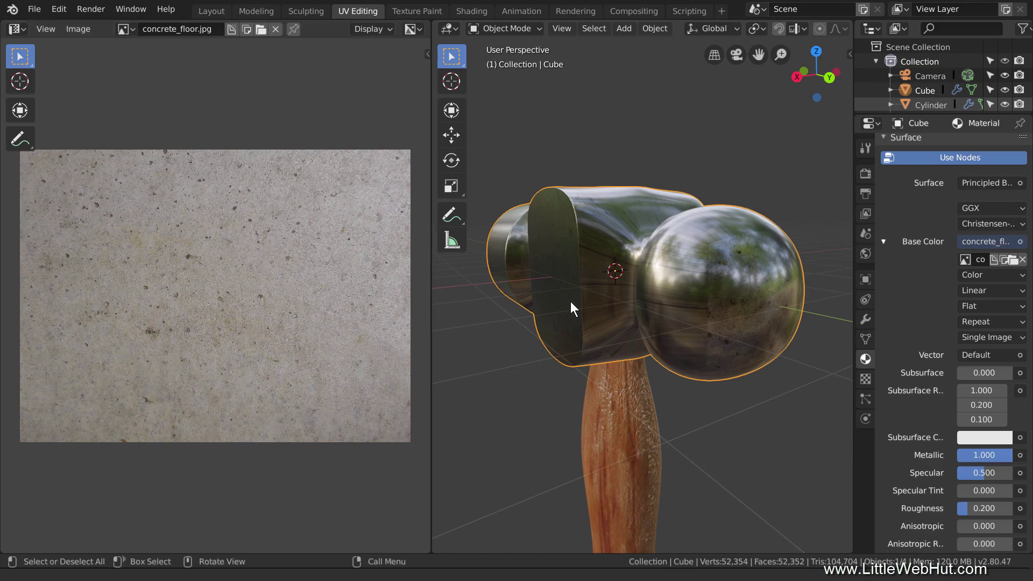
Select the whole hammer head mesh, unwrap it from a side view with Project from View (Bounds), and leave Edit Mode.
key(Tab)
key(a)
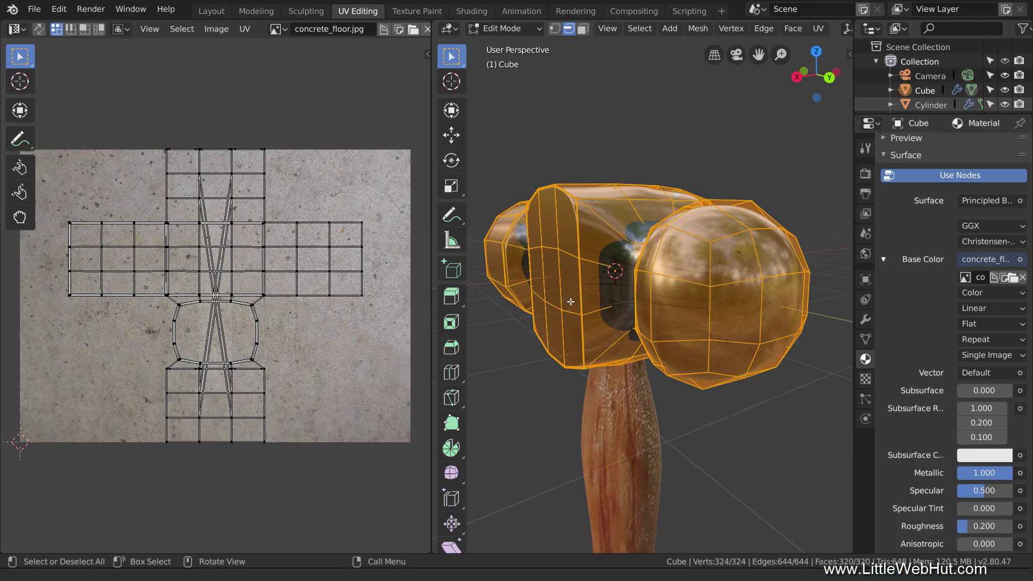
scroll(571, 302, down, 5)
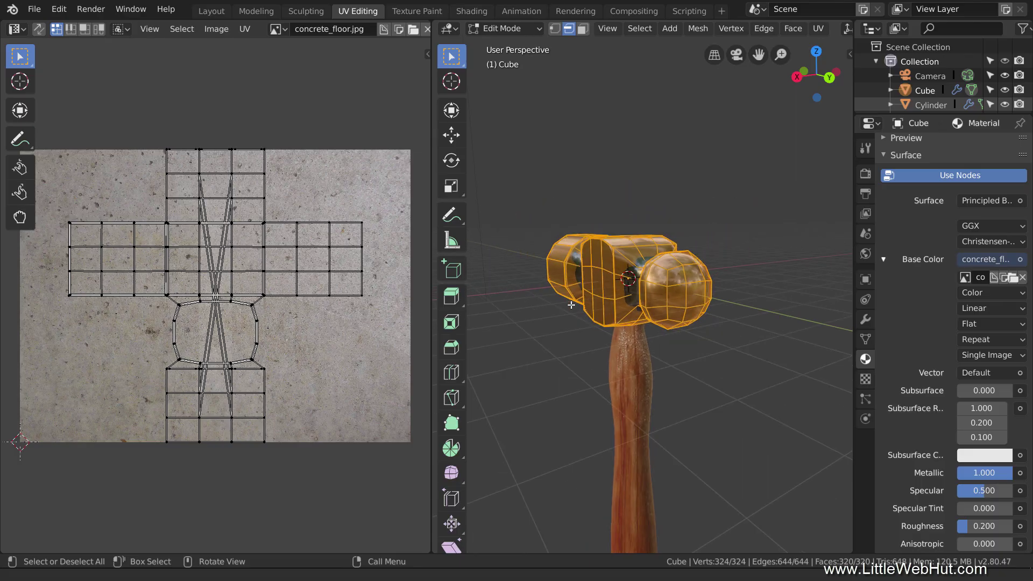
middle_drag(554, 341, 750, 406)
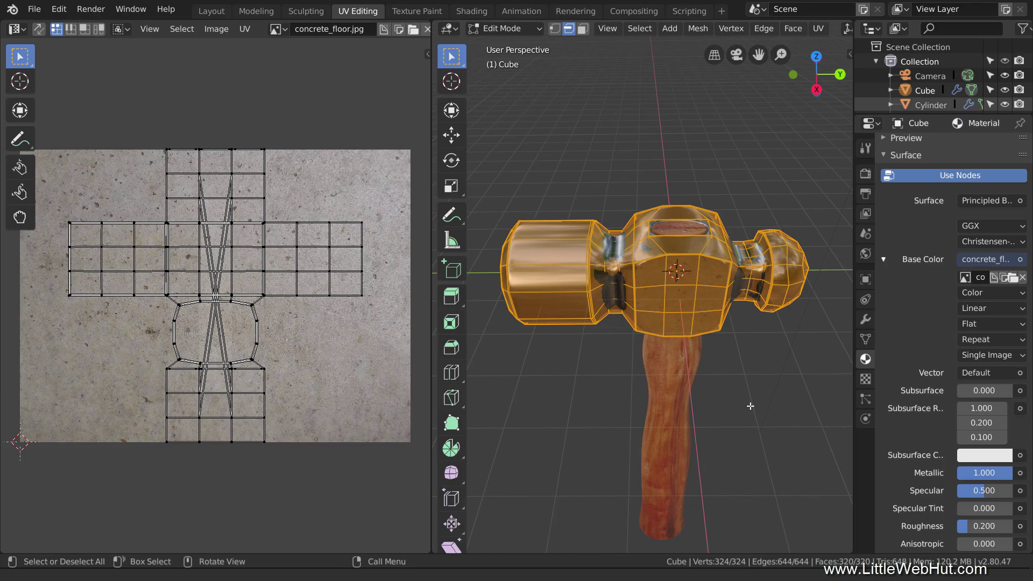
key(u)
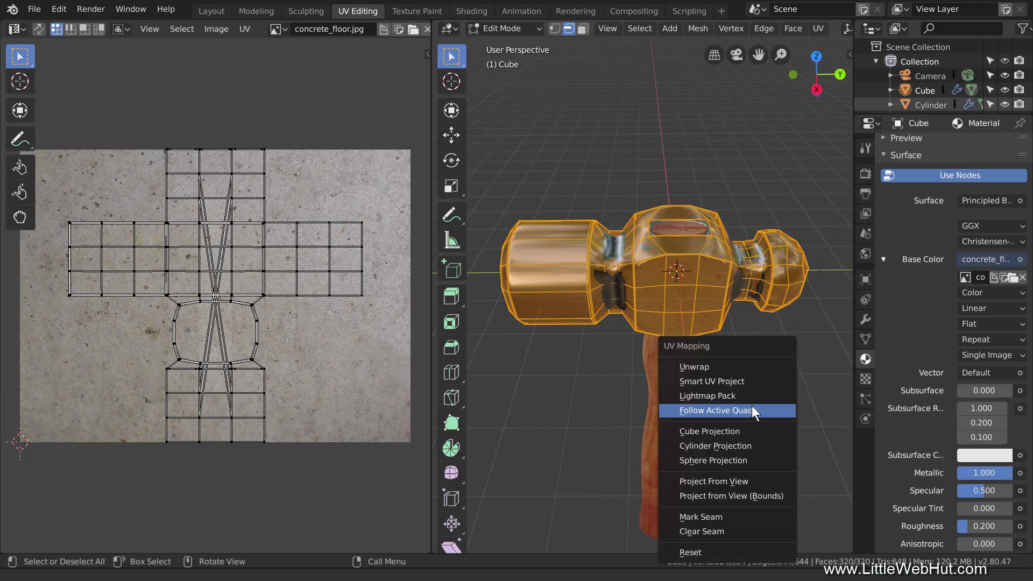
click(784, 496)
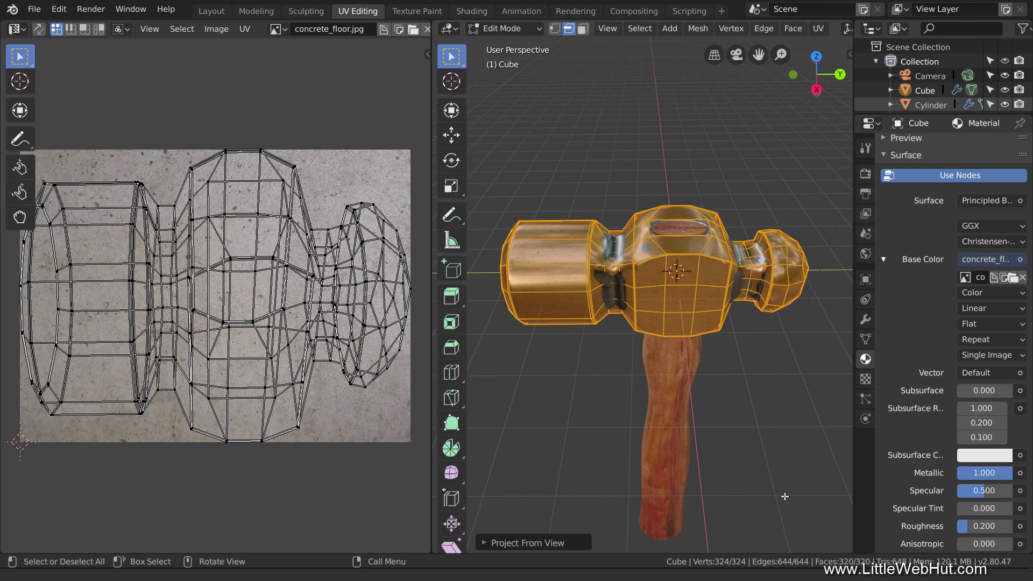
key(Tab)
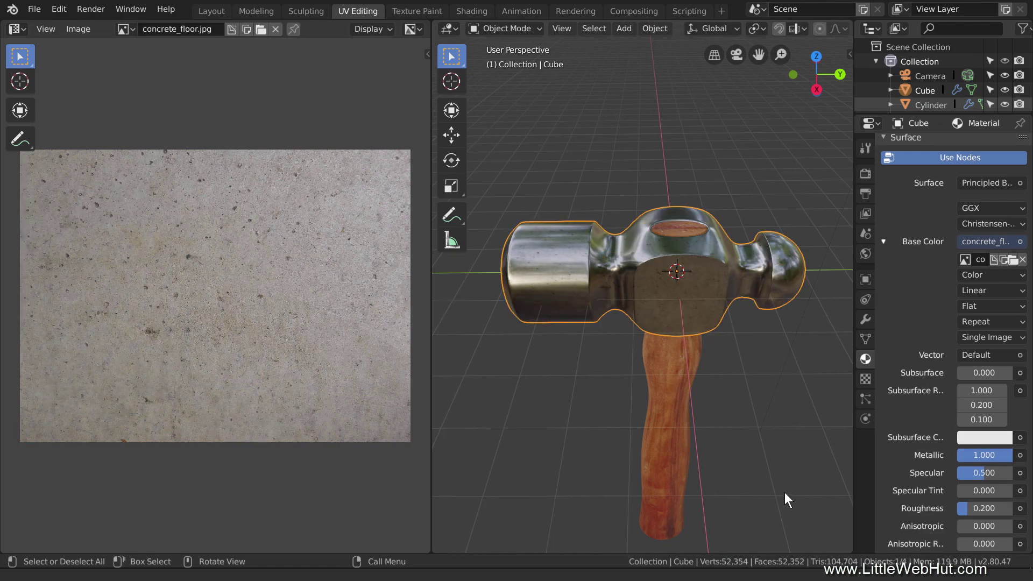
middle_drag(789, 341, 679, 318)
middle_drag(591, 311, 684, 318)
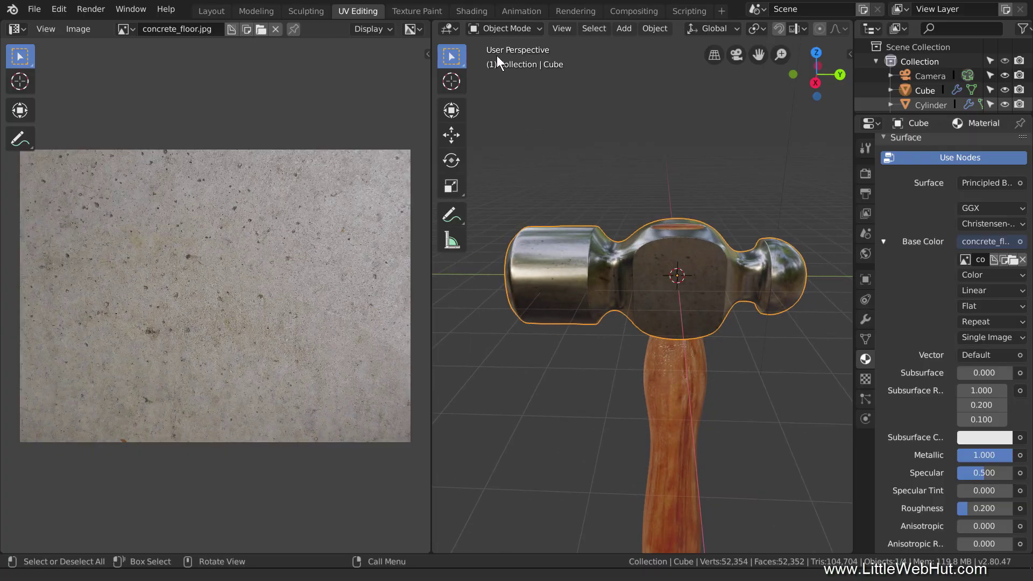
Open the Shading workspace, enter Edit Mode on the hammer head and rename its material to smooth.
click(480, 9)
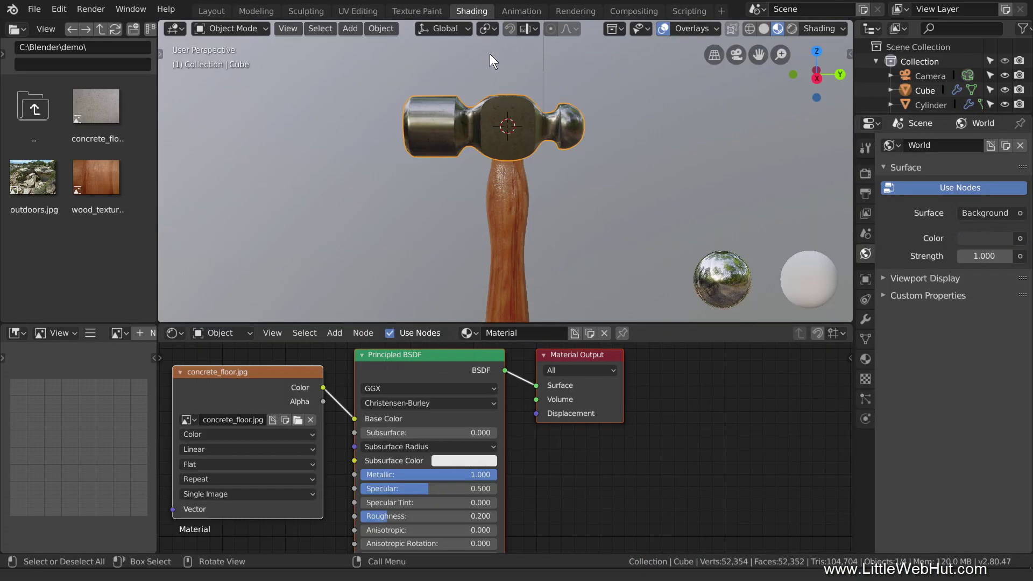
key(Tab)
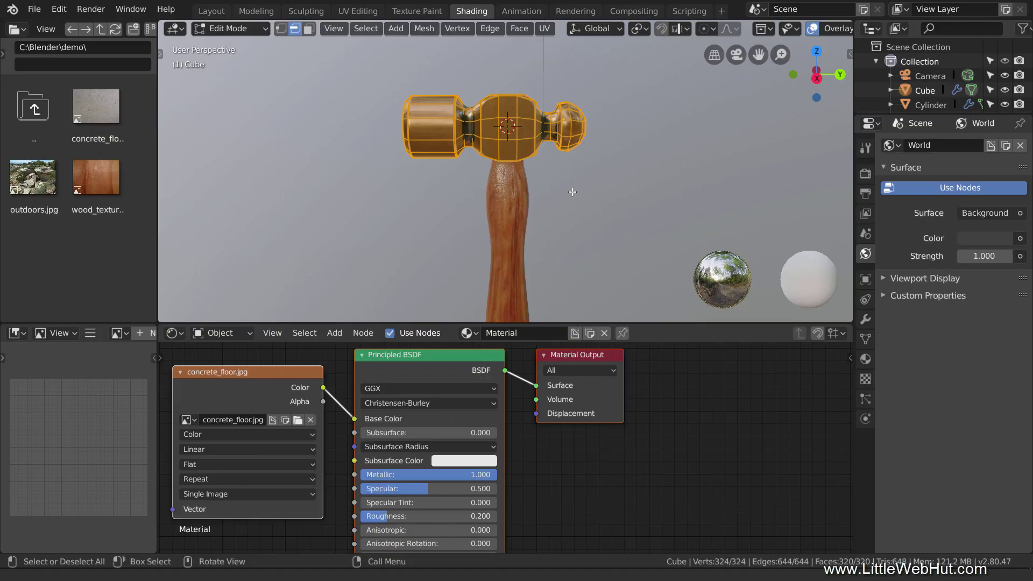
click(866, 358)
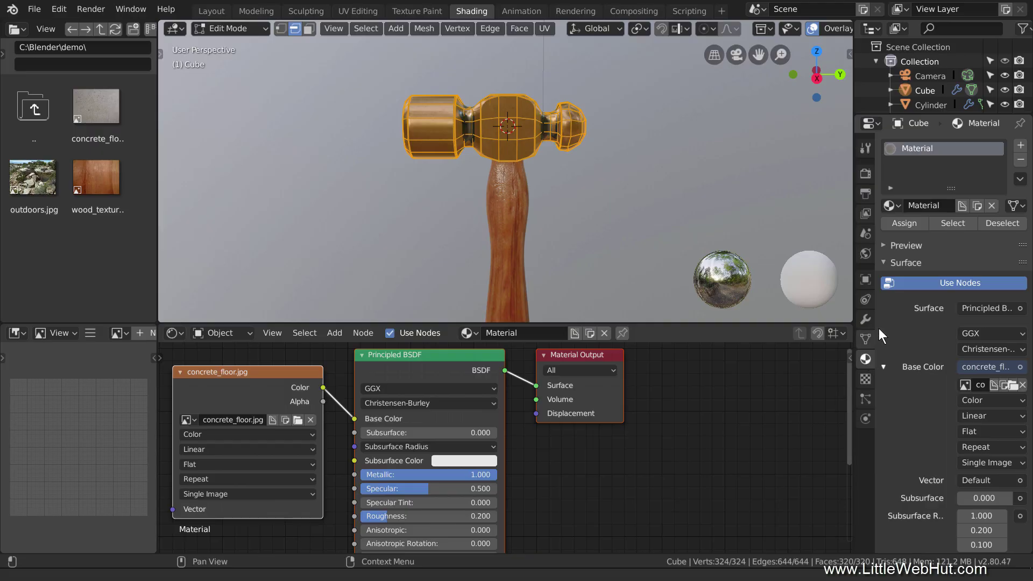
double_click(915, 147)
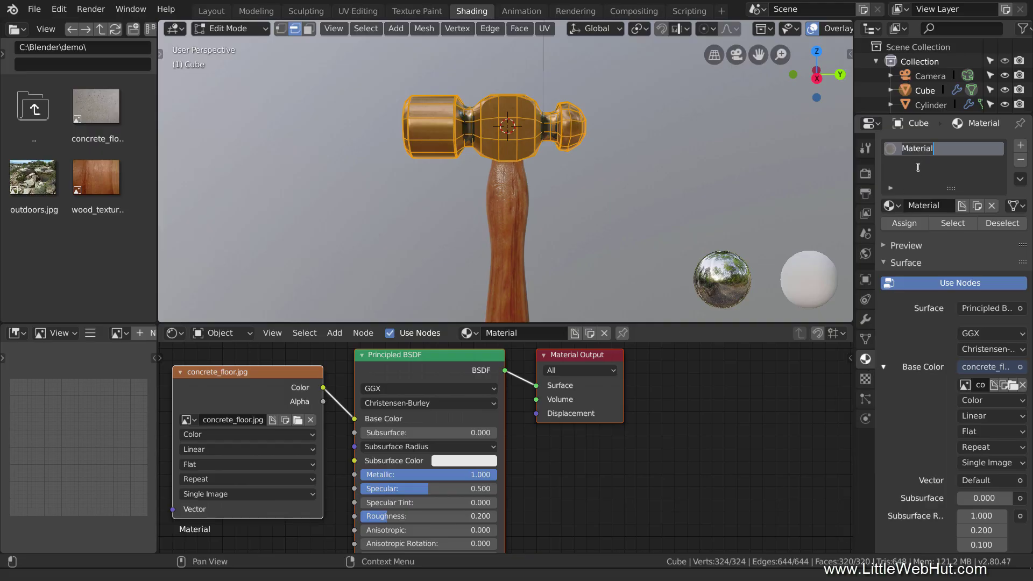
text(smooth)
key(Return)
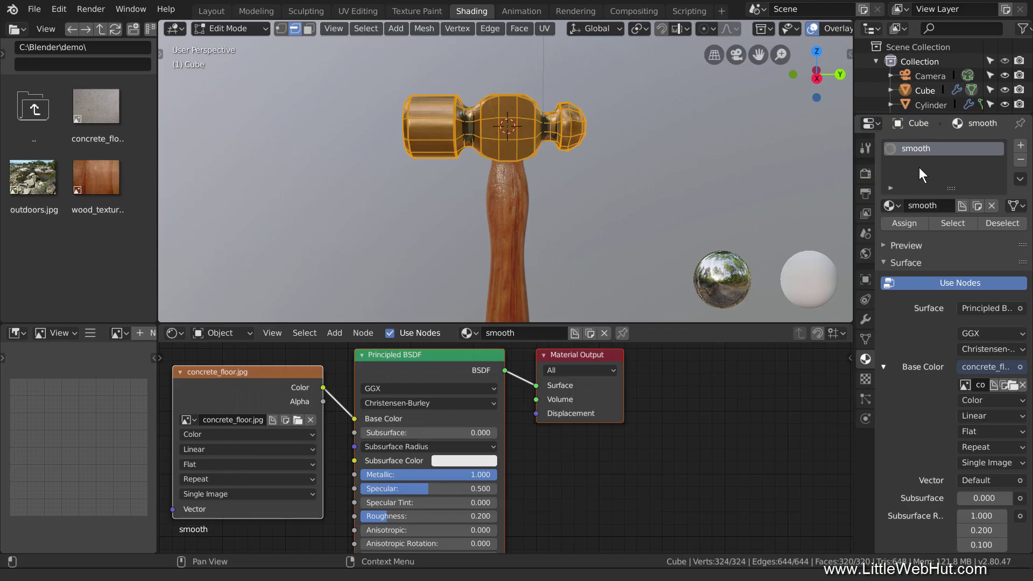
Add a second material slot to the hammer head with a new material named rough.
click(1020, 149)
click(967, 235)
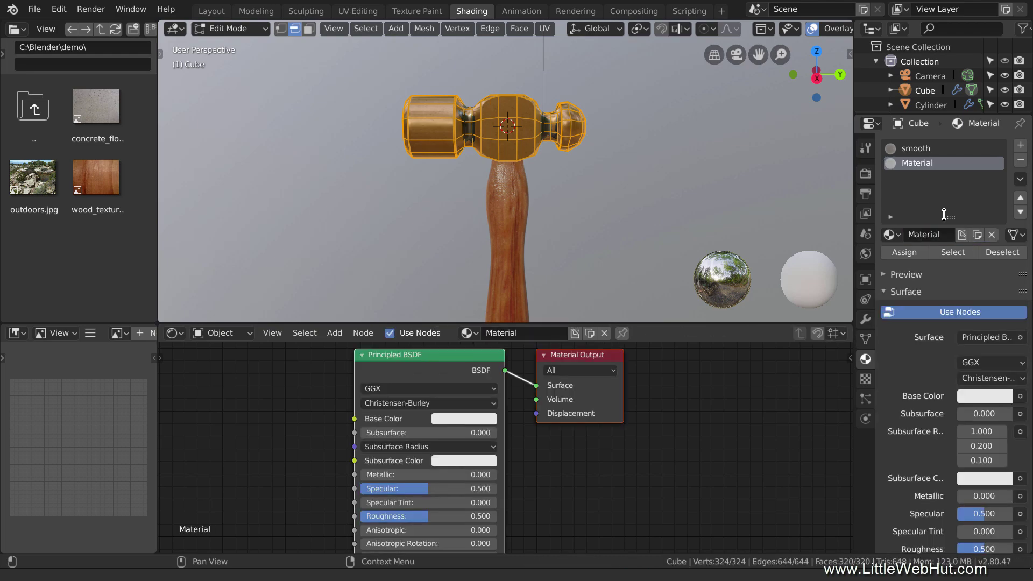
double_click(912, 161)
text(rough)
key(Return)
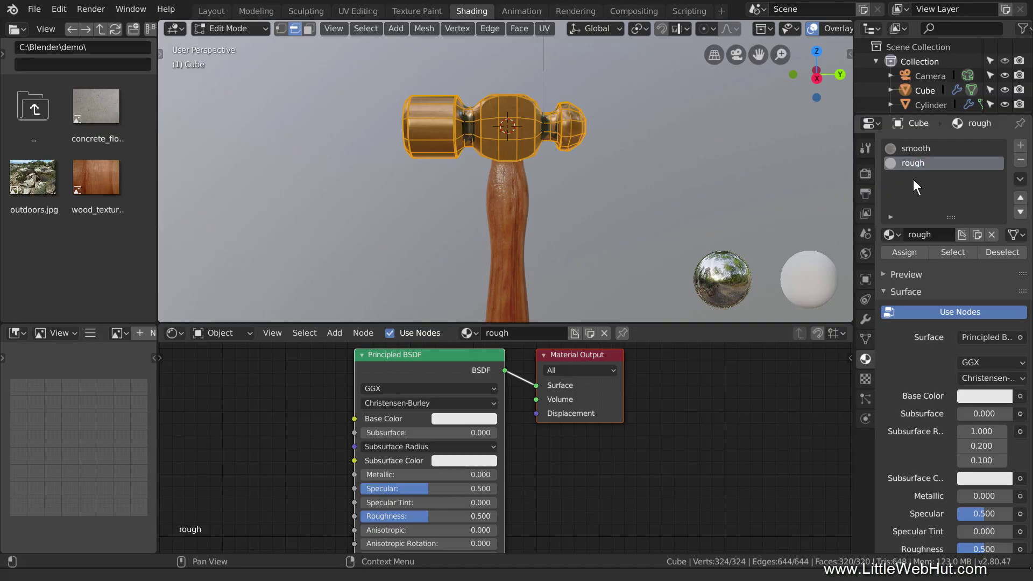
Assign the rough material to all selected faces of the hammer head and return to Object Mode.
middle_drag(570, 172, 568, 219)
scroll(568, 219, up, 3)
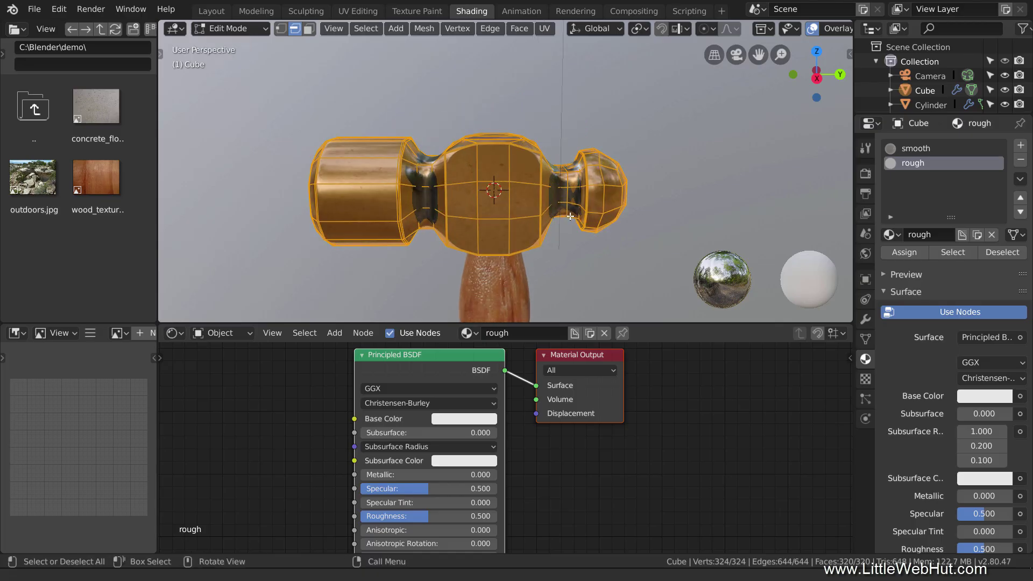
click(914, 252)
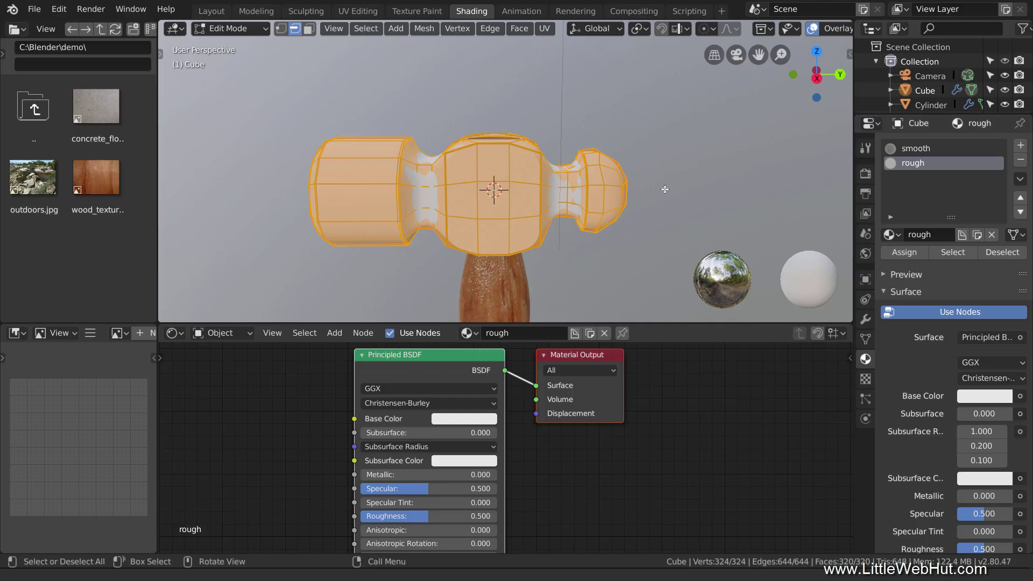
key(Tab)
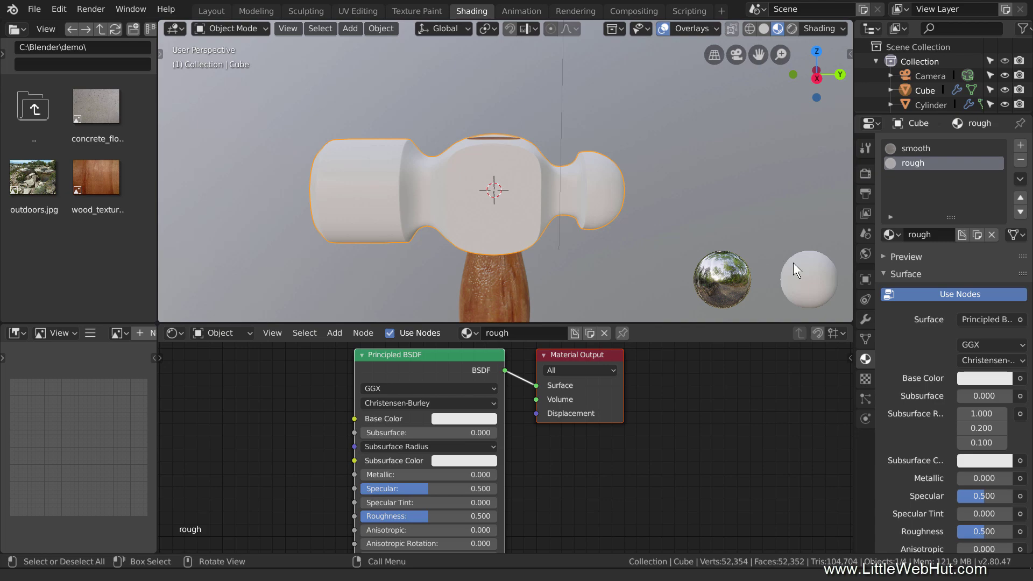
Give the rough material's Base Color an Image Texture that uses the already loaded concrete_floor.jpg.
click(1019, 379)
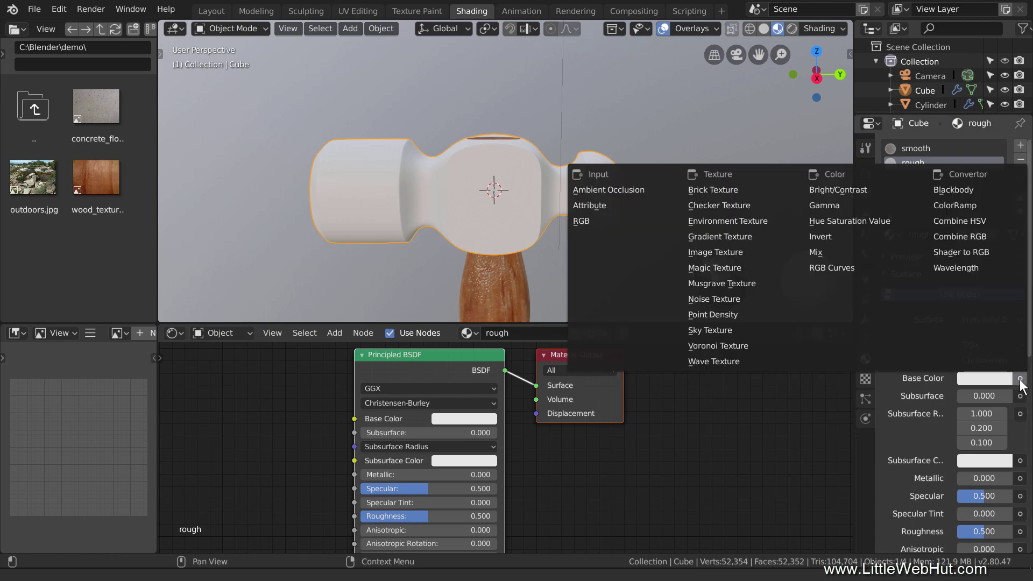
click(757, 253)
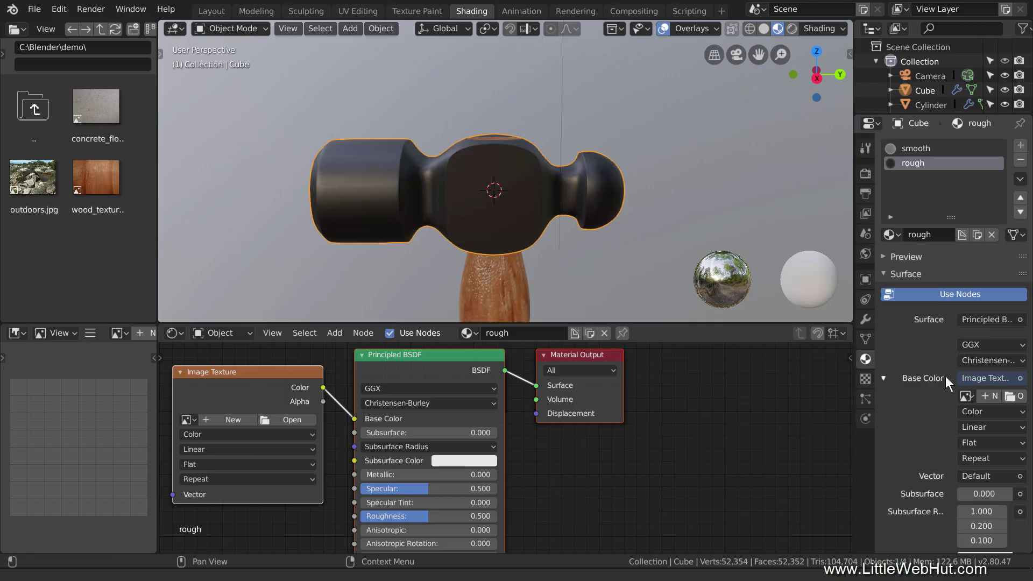
click(968, 396)
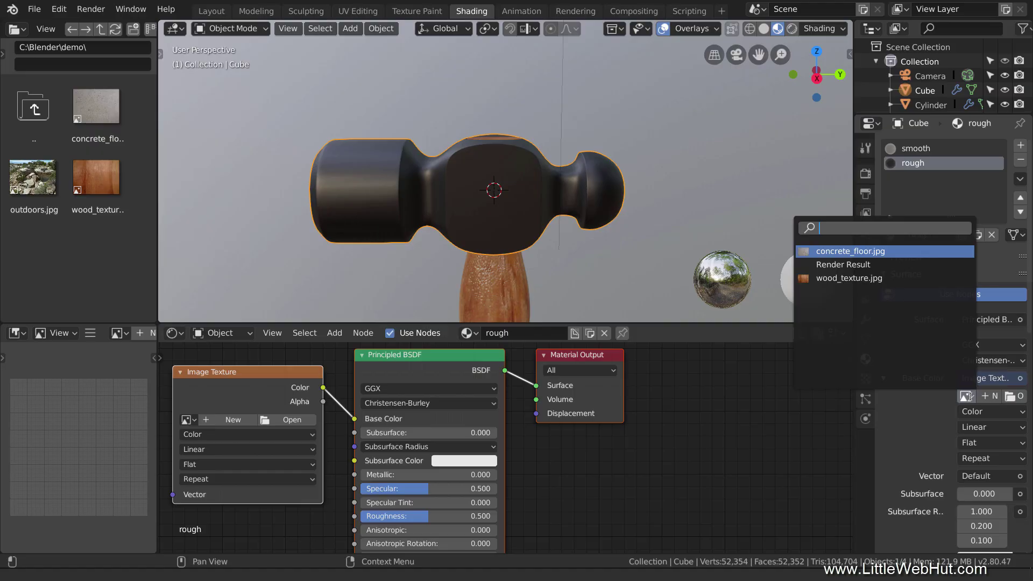
key(Escape)
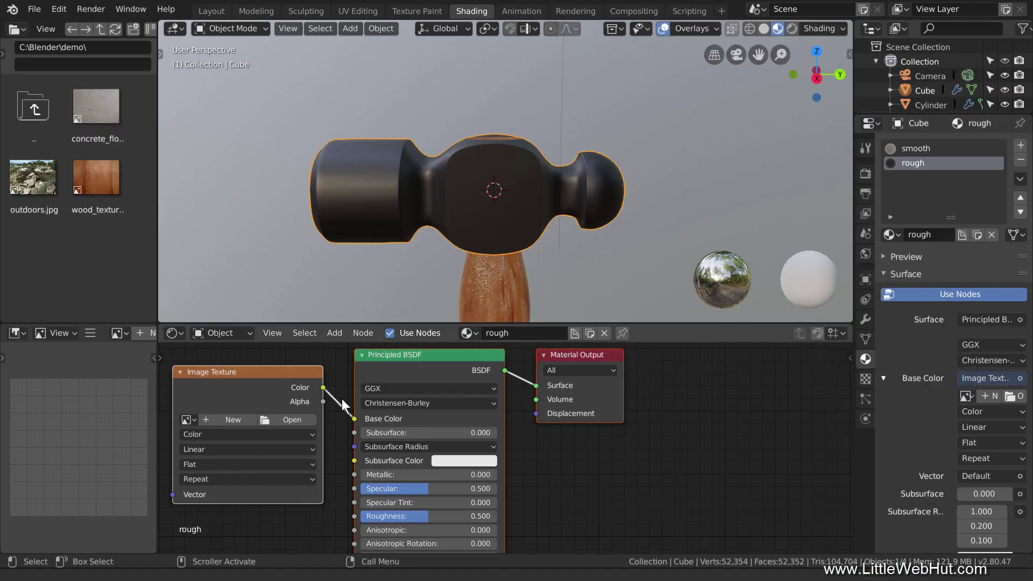
click(192, 421)
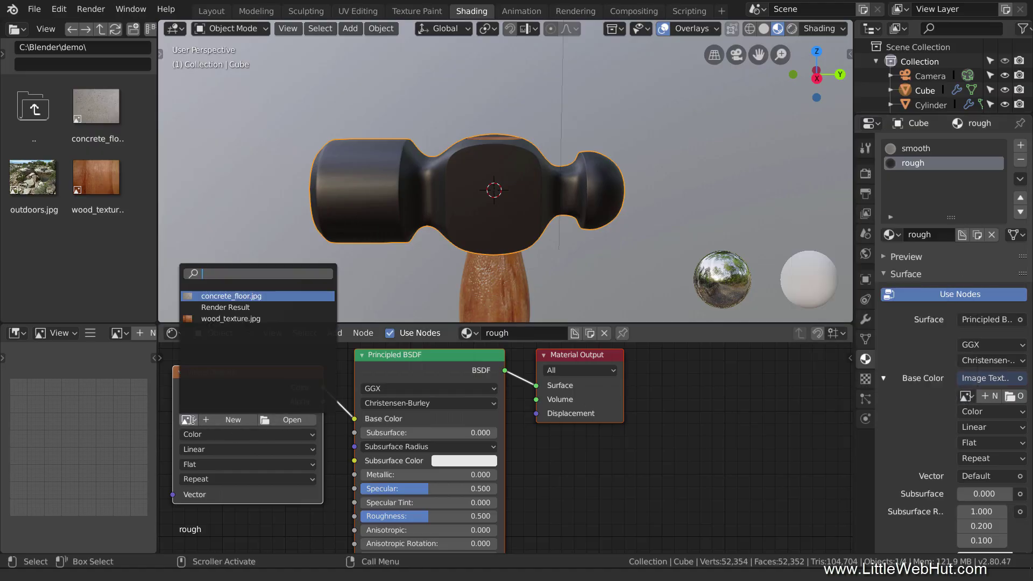
click(280, 298)
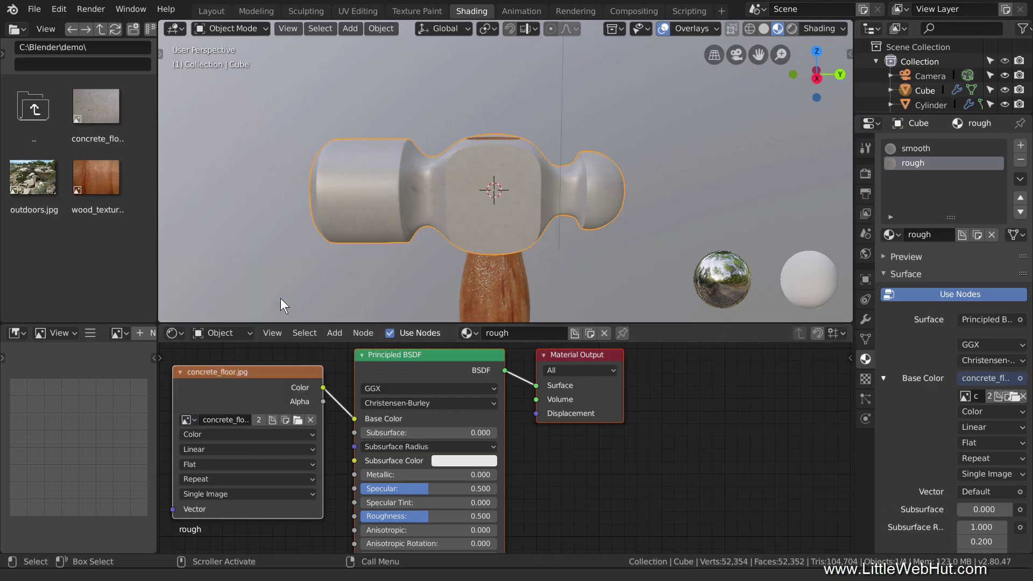
Set the rough material's Roughness to 0.2.
click(413, 515)
text(.2)
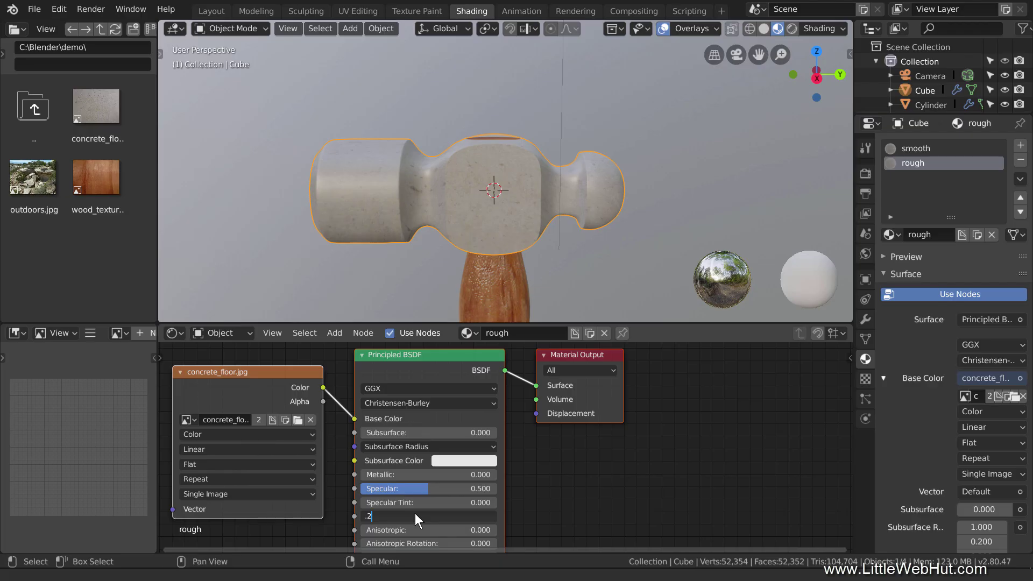
key(Return)
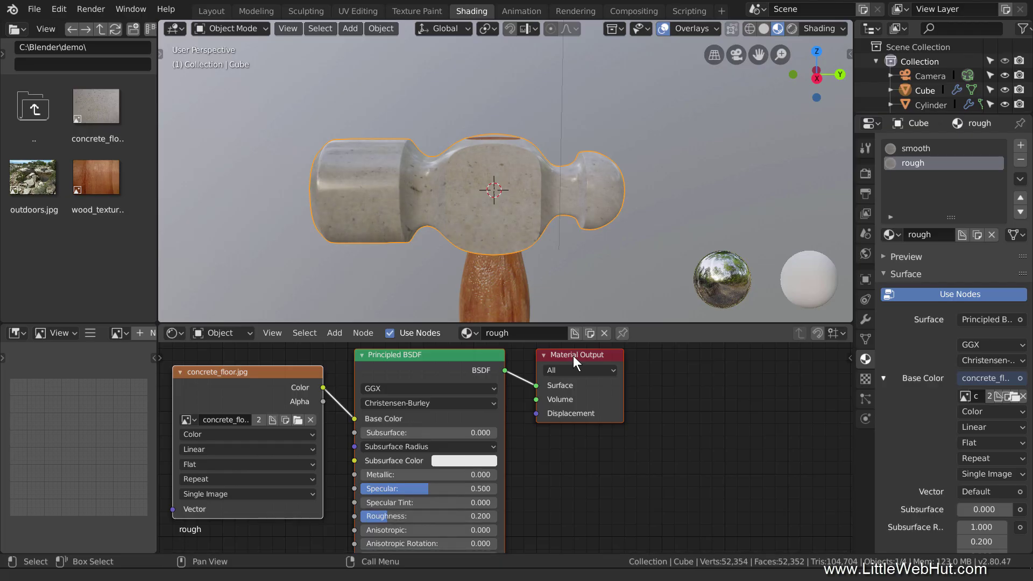
Move the Material Output node aside, add a Displacement node before it and connect it to the output's Displacement input.
drag(572, 356, 788, 360)
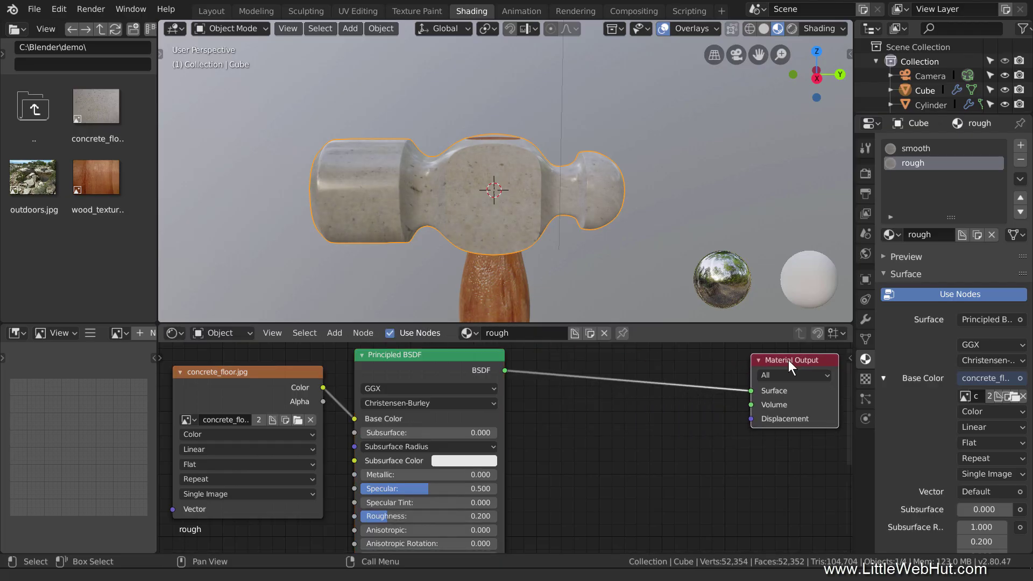
key(shift+a)
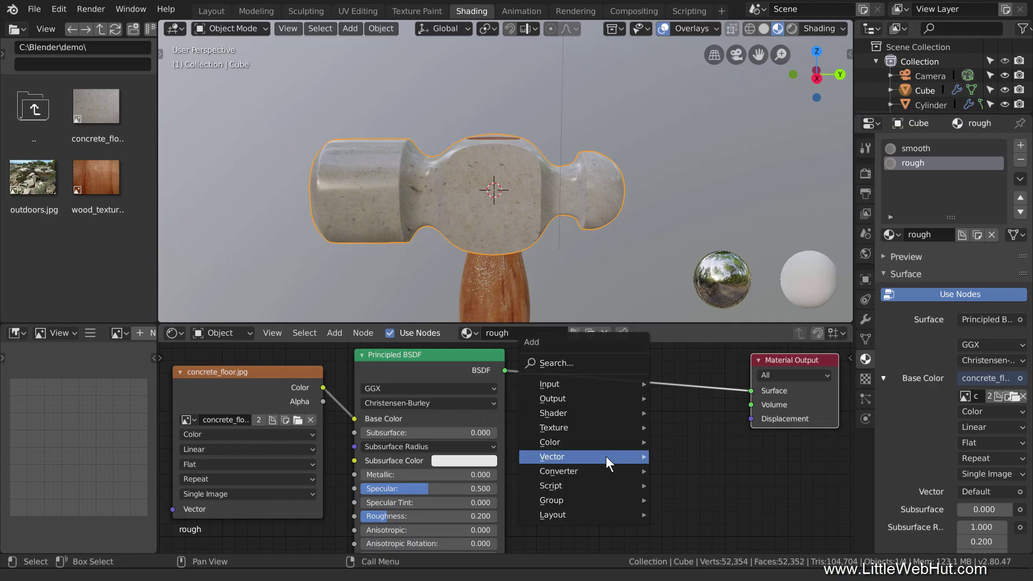
mouse_move(605, 456)
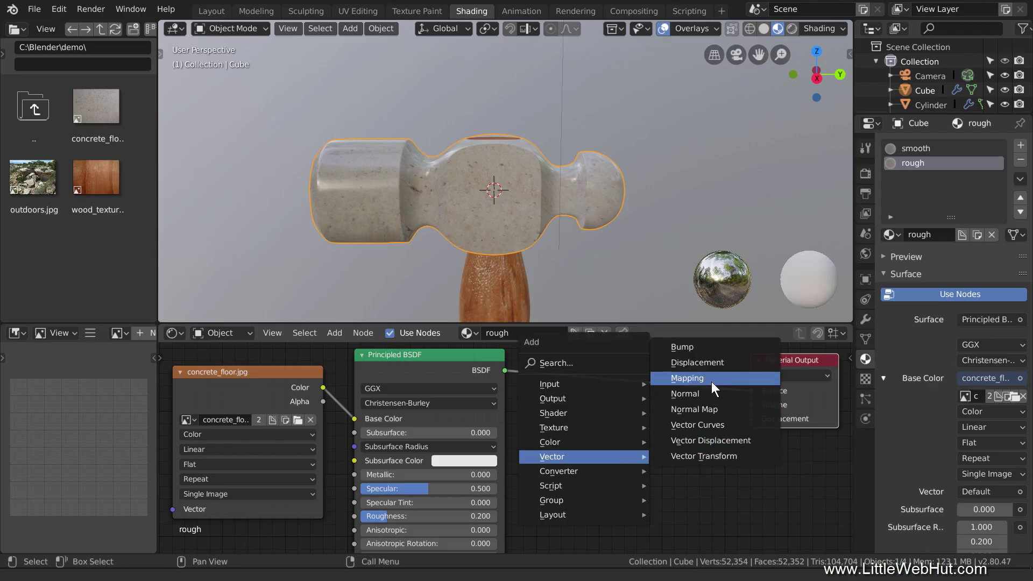
click(716, 363)
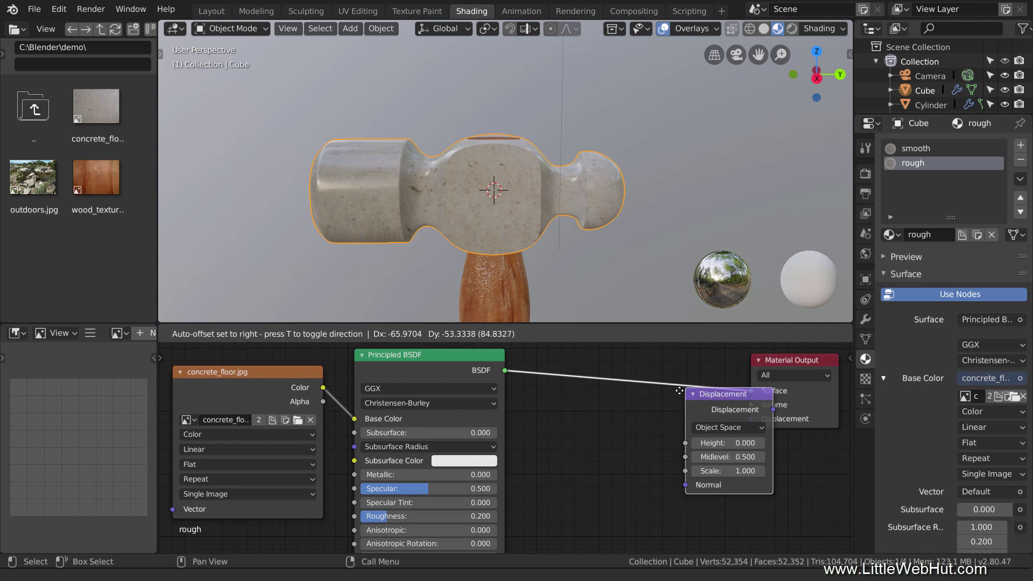
click(613, 411)
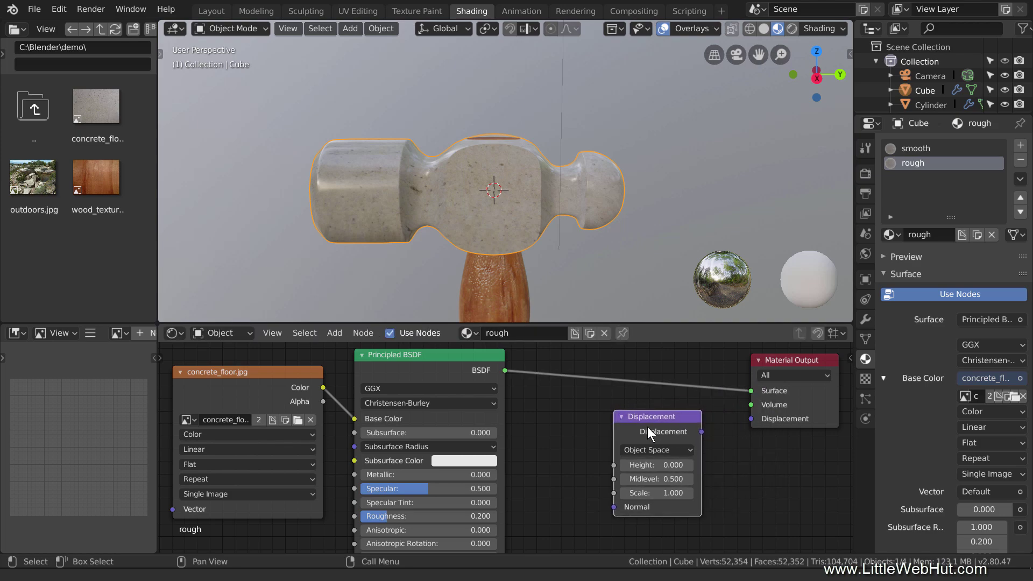
drag(702, 430, 751, 419)
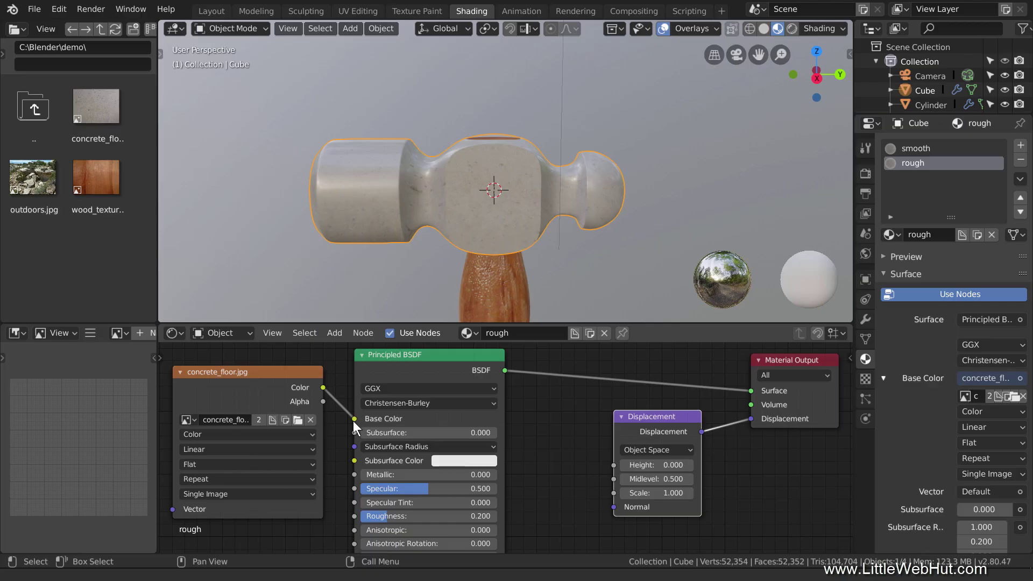
Move the image texture's Color link from Base Color to the Displacement node's Height, and set the Base Color to black.
drag(353, 419, 612, 462)
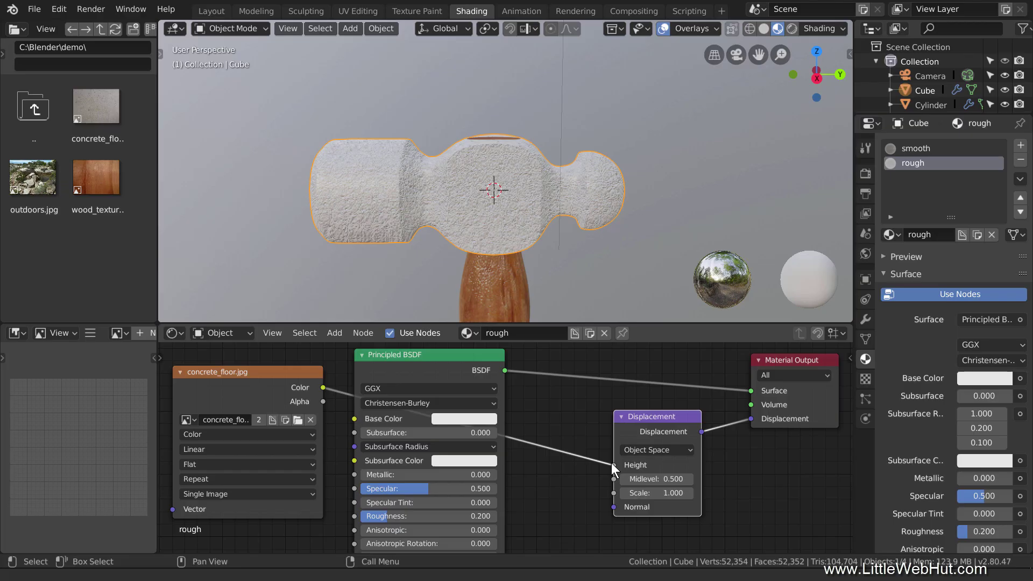
click(488, 419)
drag(538, 243, 538, 330)
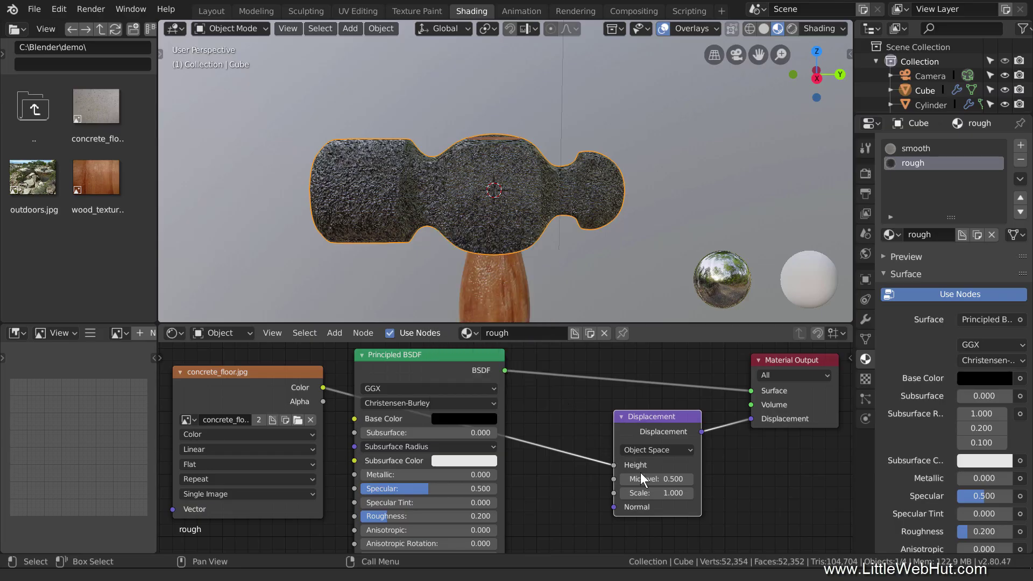
Set the rough material's Displacement node Scale to 0.1.
click(662, 493)
text(.1)
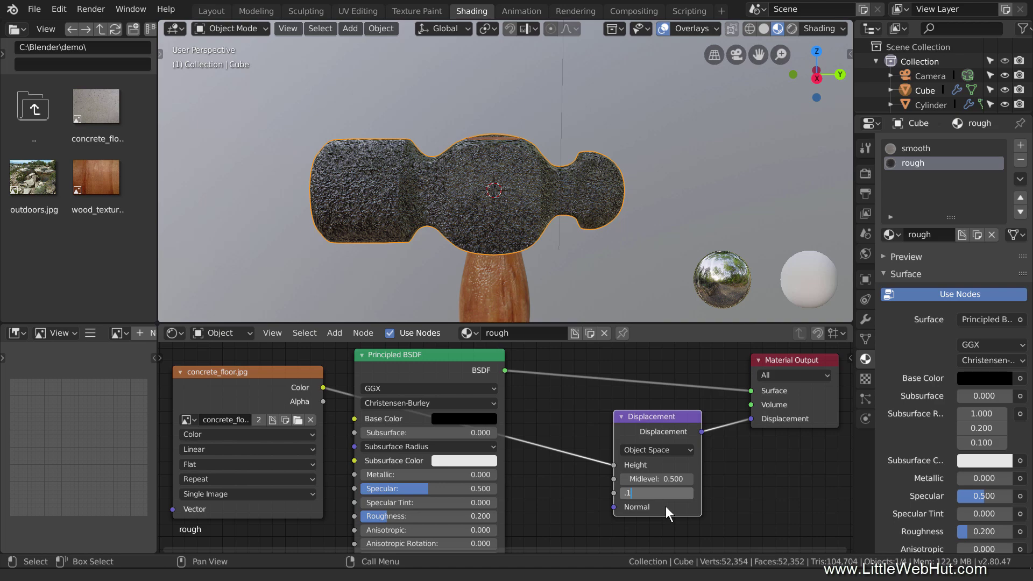
key(Return)
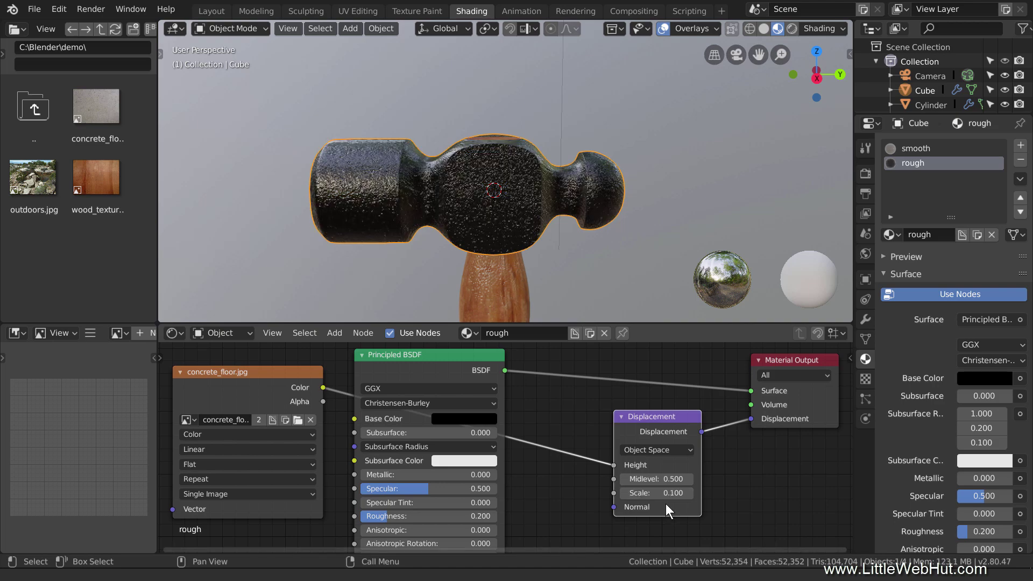
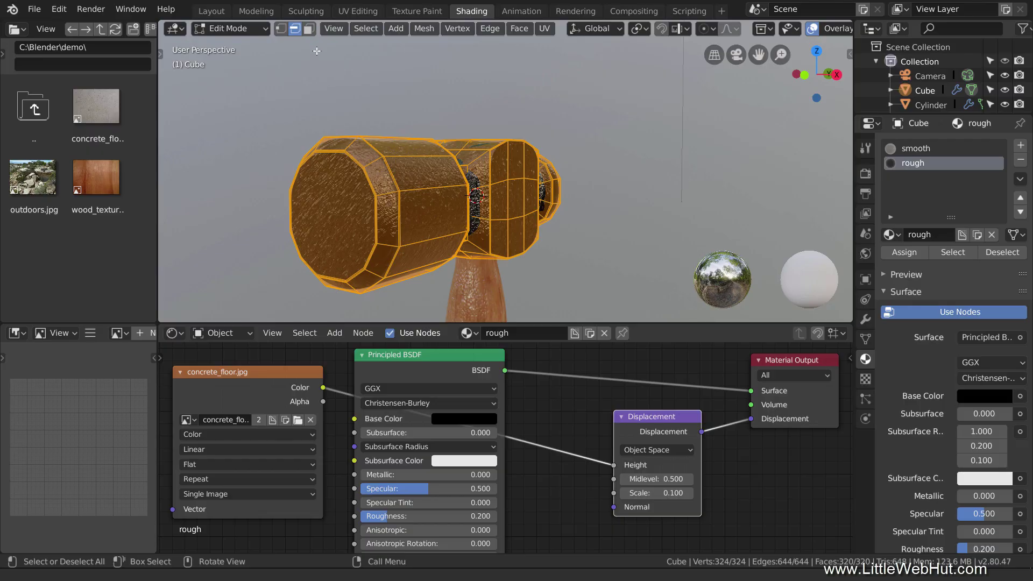
In face selection mode, grow a selection from the flat striking face over the whole cylindrical end and assign it the smooth material.
click(310, 30)
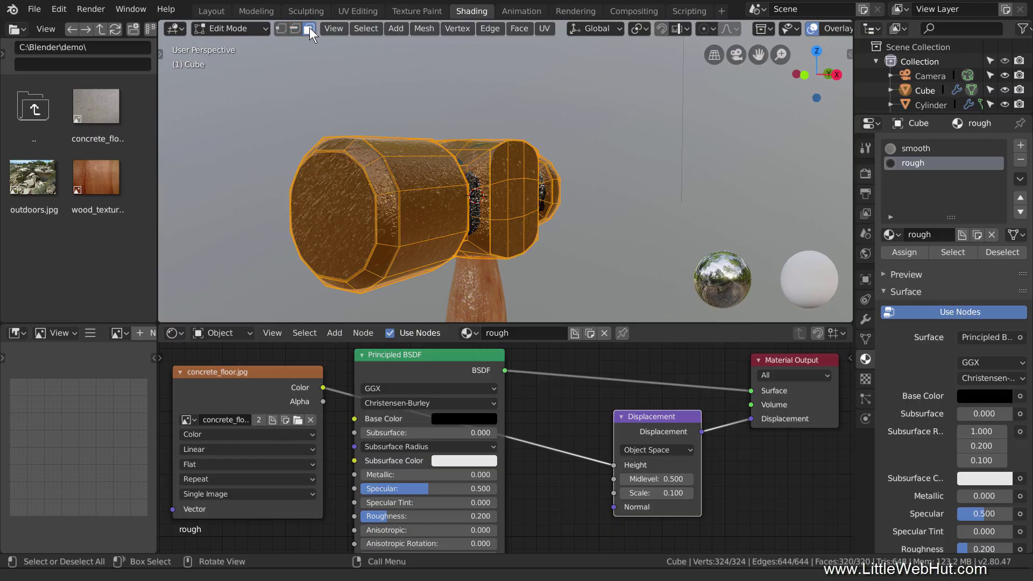
click(344, 205)
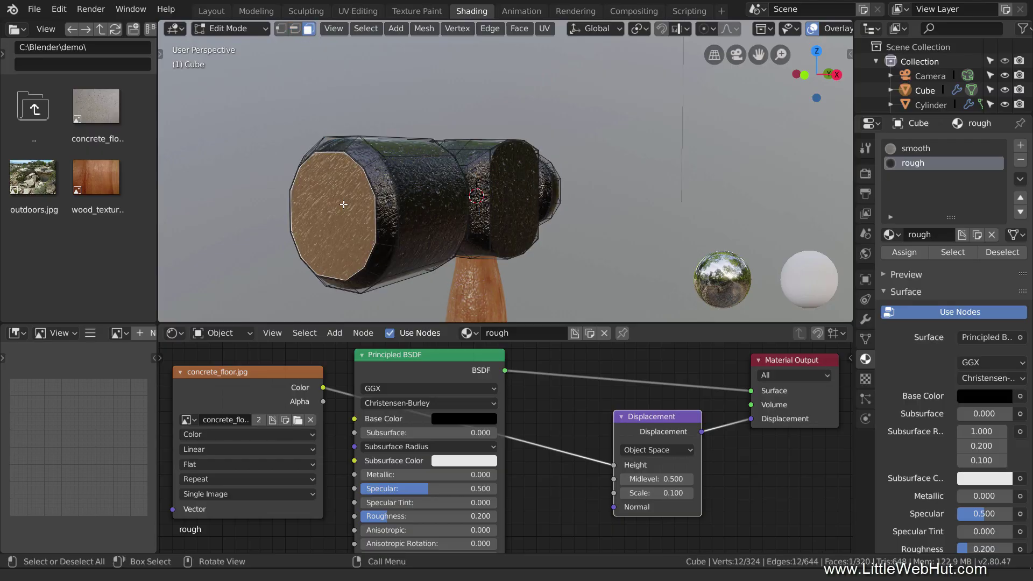
key(ctrl+KP_Add)
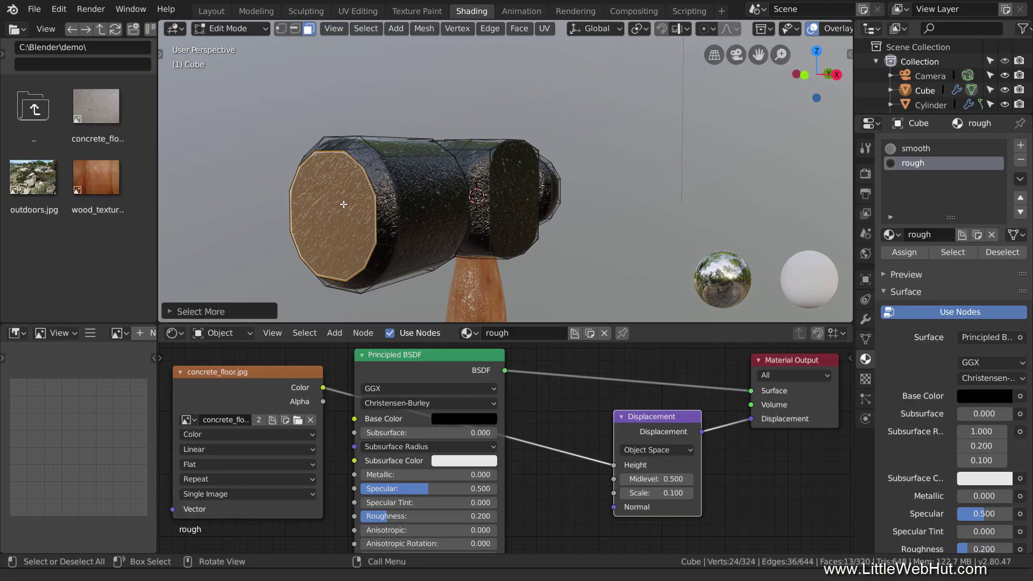
click(358, 29)
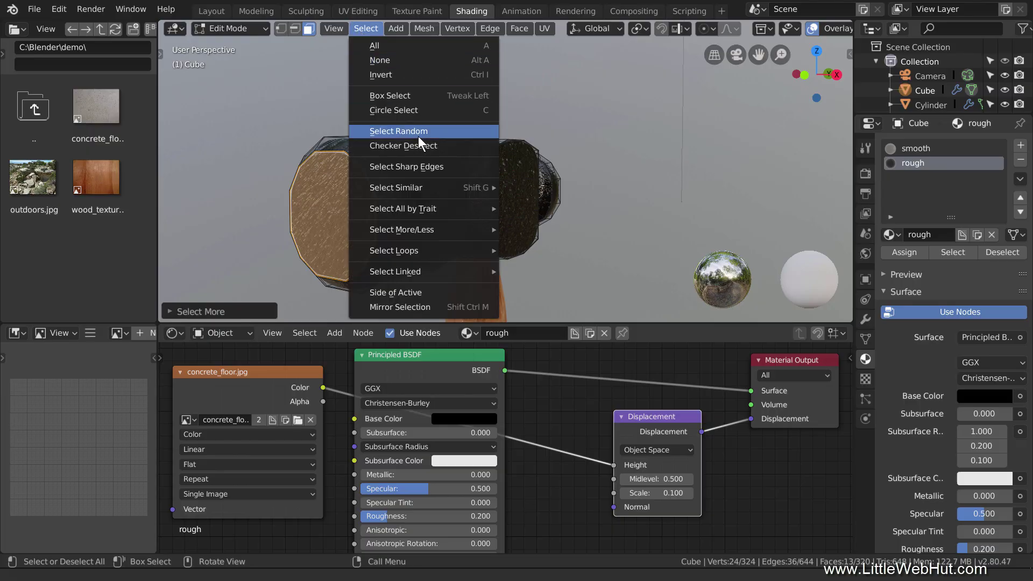
mouse_move(440, 227)
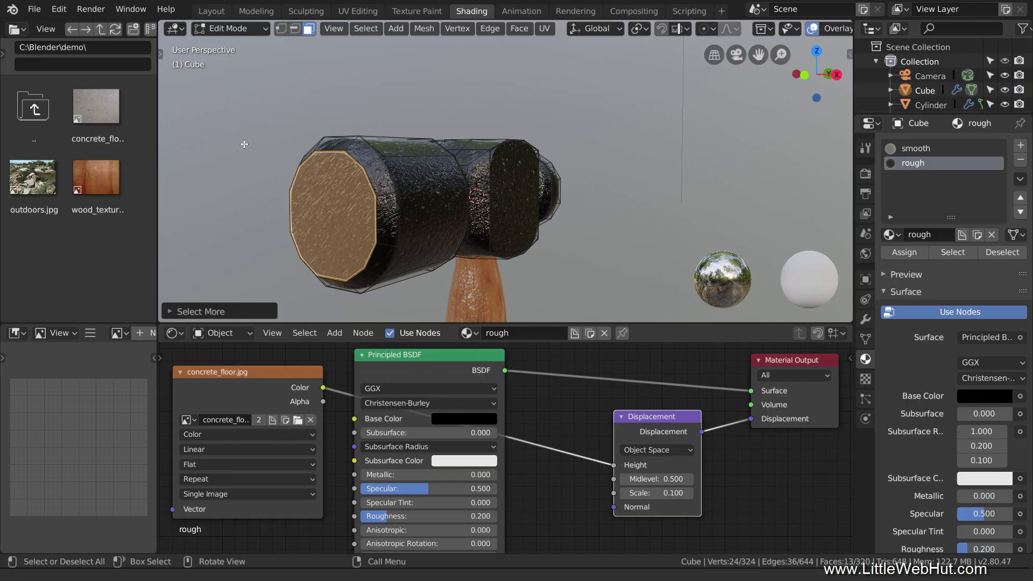
key(ctrl+KP_Add)
key(ctrl+KP_Add)
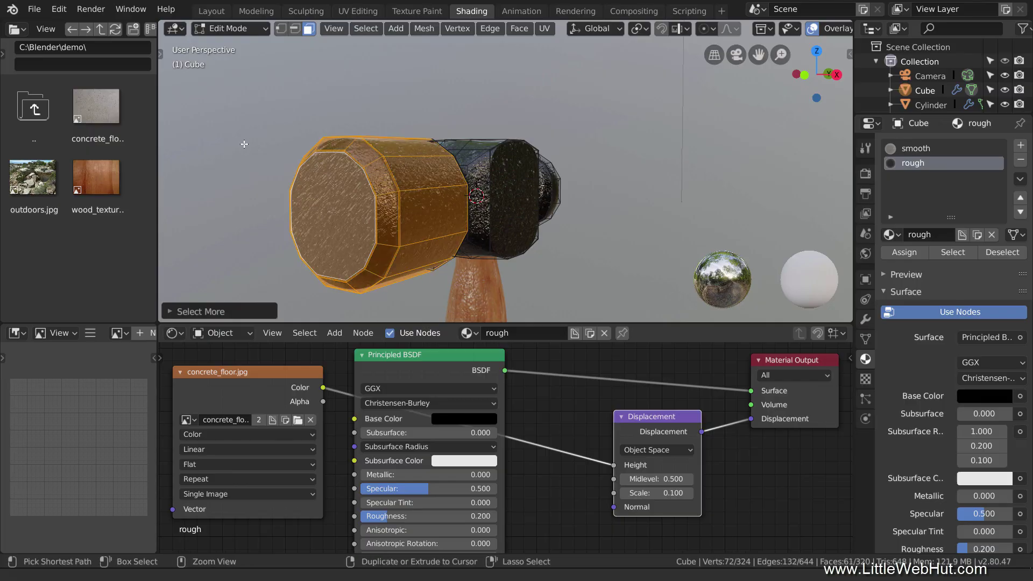
mouse_move(539, 219)
middle_down()
mouse_move(451, 223)
mouse_move(537, 225)
middle_up()
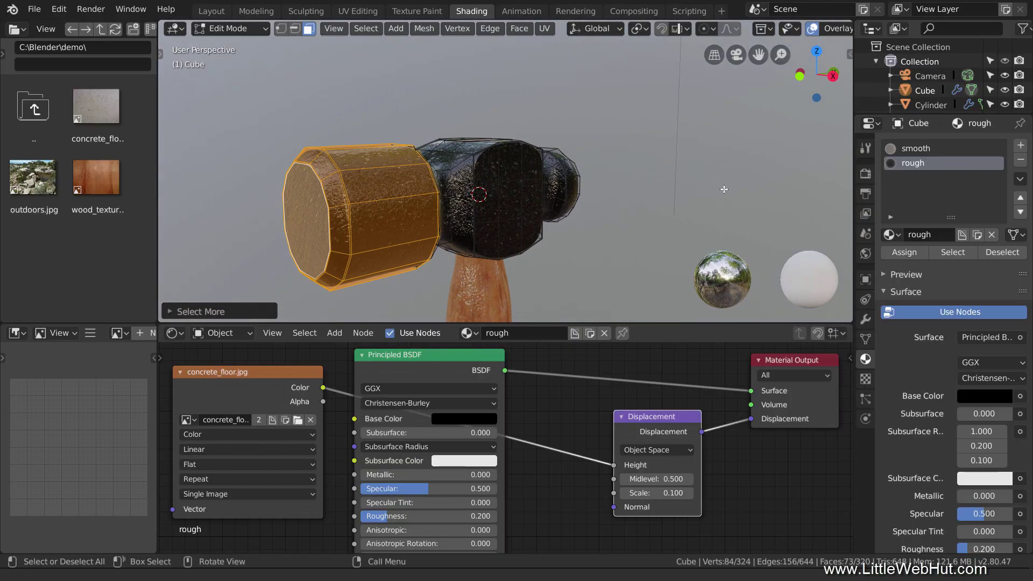
click(922, 148)
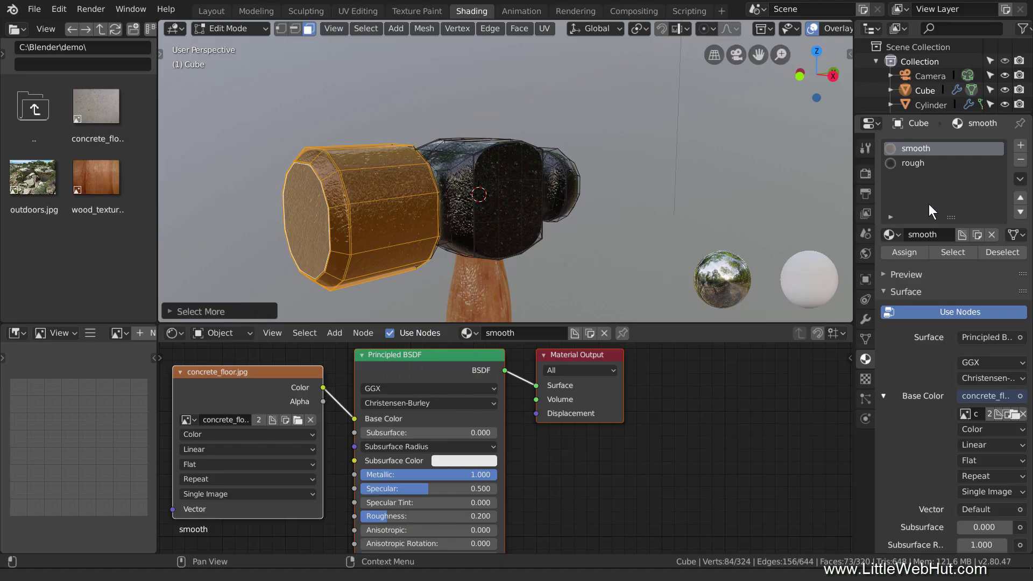
click(915, 251)
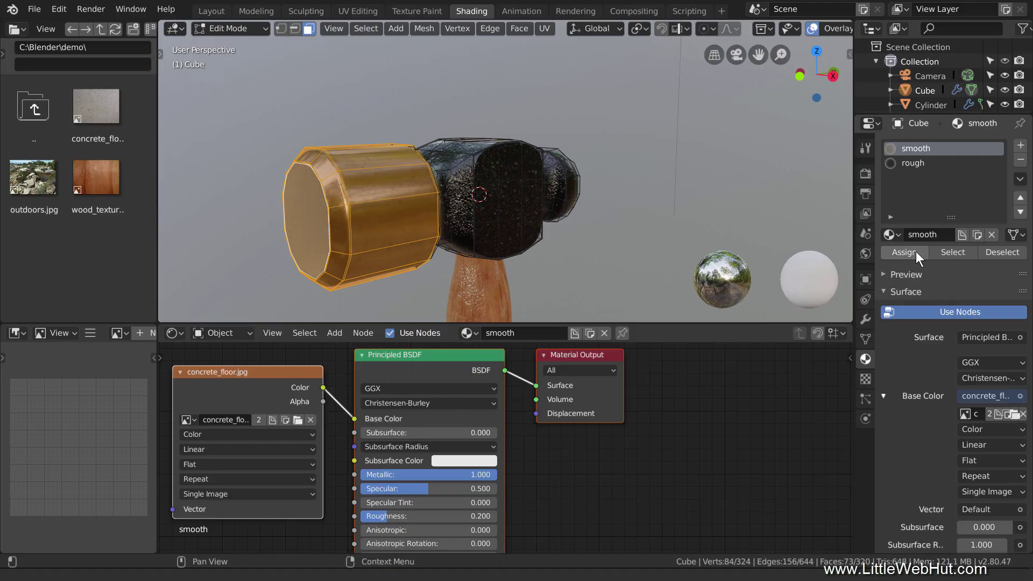
Grow a face selection over the hammer head's ball end and assign the smooth material to it.
middle_drag(672, 245, 490, 241)
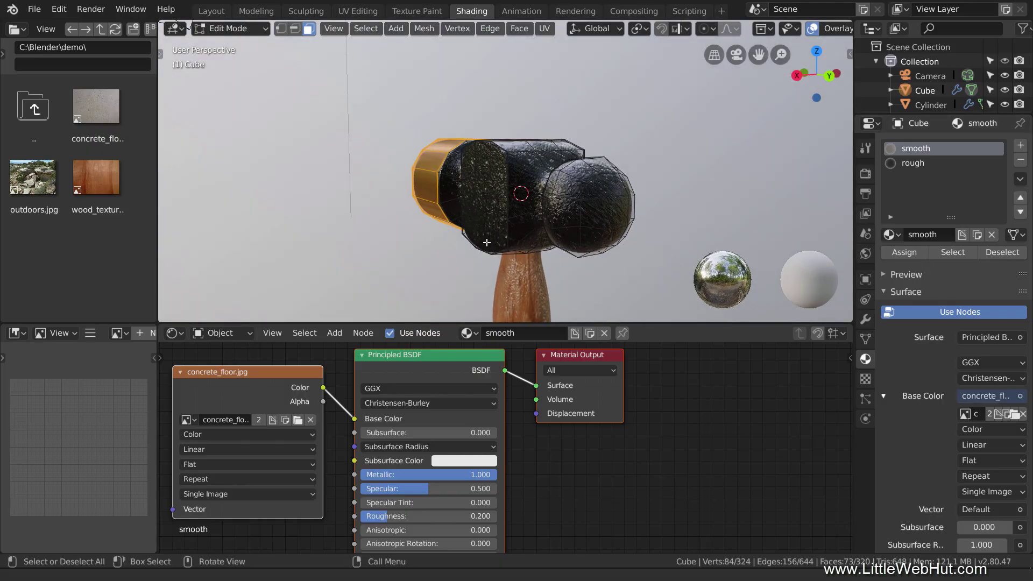
click(618, 209)
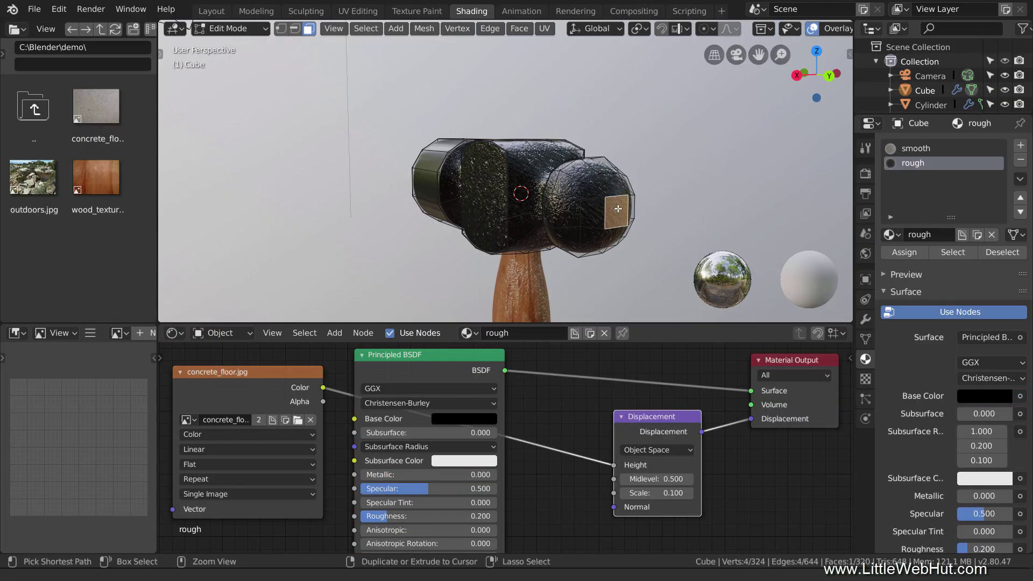
key(ctrl+KP_Add)
key(ctrl+KP_Add)
key(ctrl+KP_Add)
key(ctrl+KP_Add)
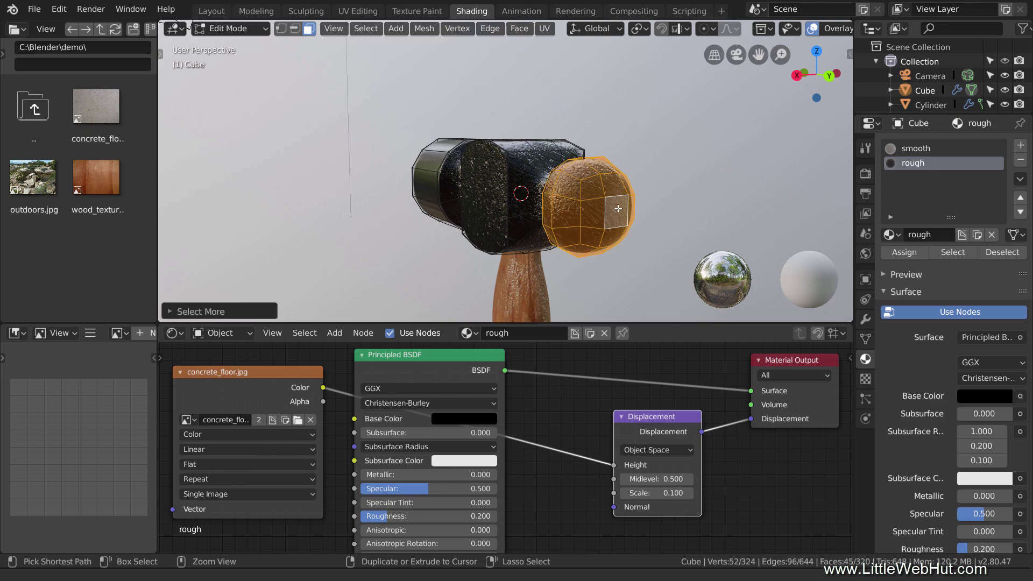
mouse_move(661, 206)
middle_down()
mouse_move(766, 203)
mouse_move(678, 205)
middle_up()
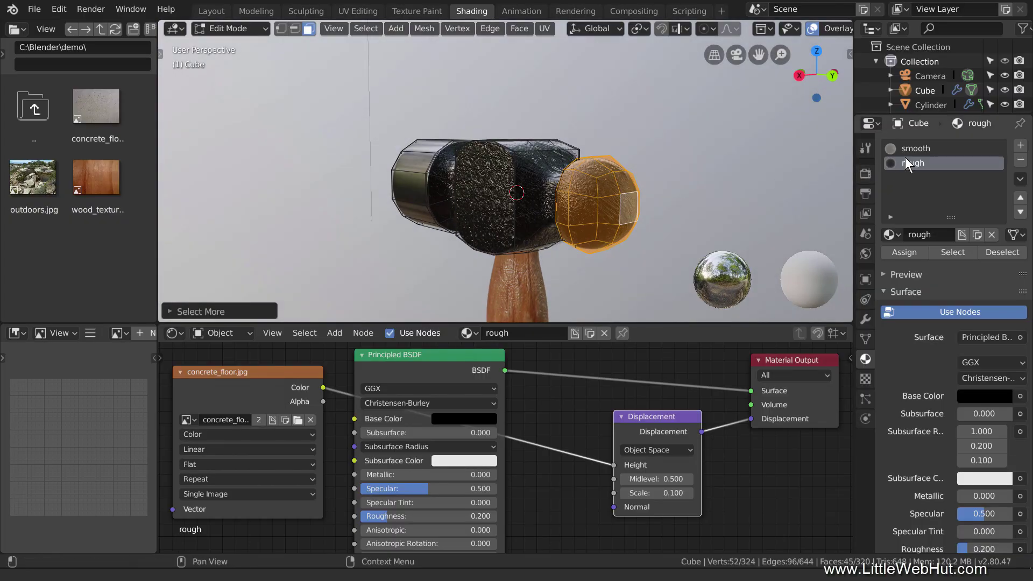
click(927, 144)
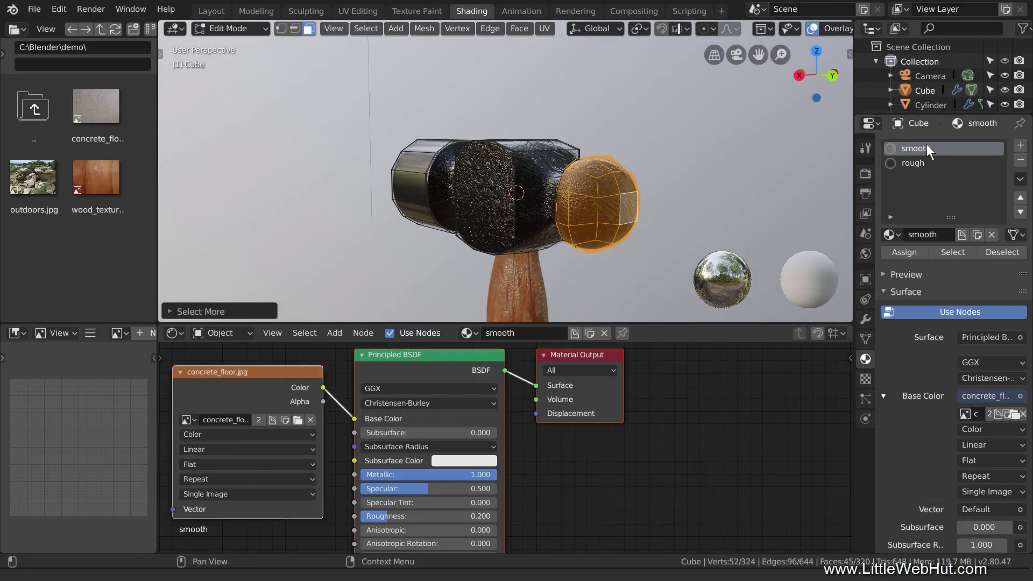
click(919, 252)
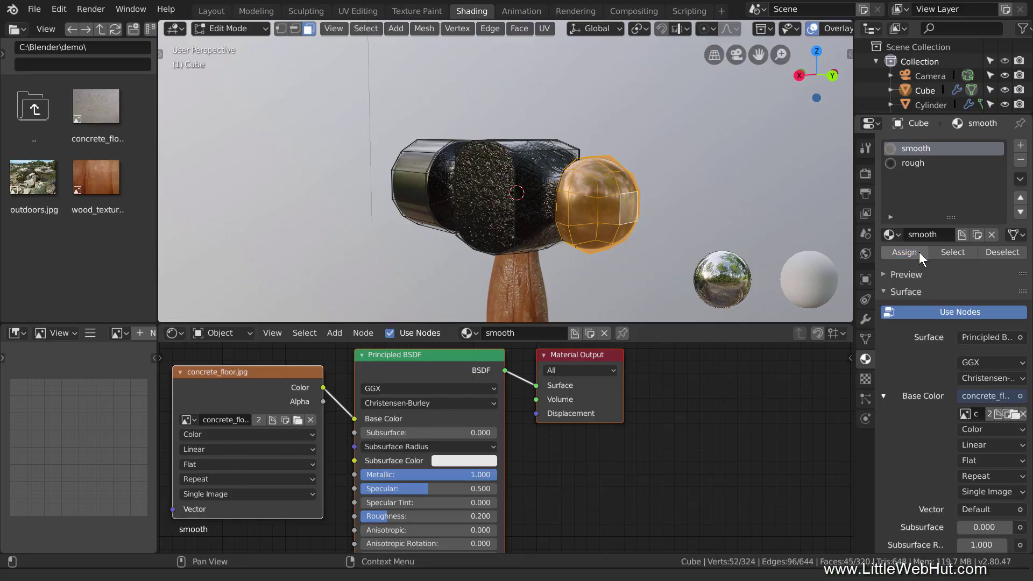
Grow a selection from the centre face over one flat side of the head's middle section and assign it the smooth material.
click(486, 198)
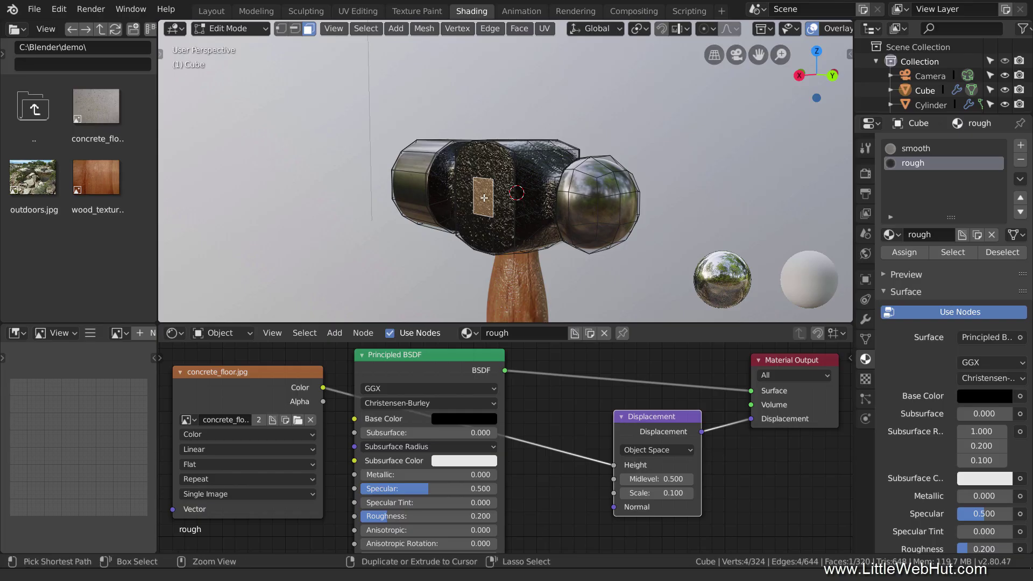
key(ctrl+KP_Add)
key(ctrl+KP_Add)
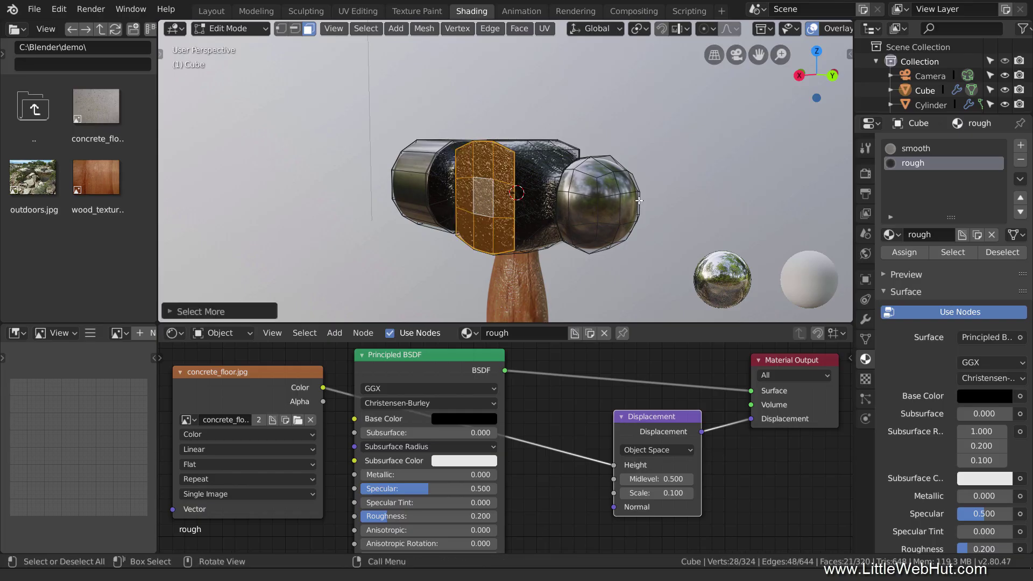
click(931, 148)
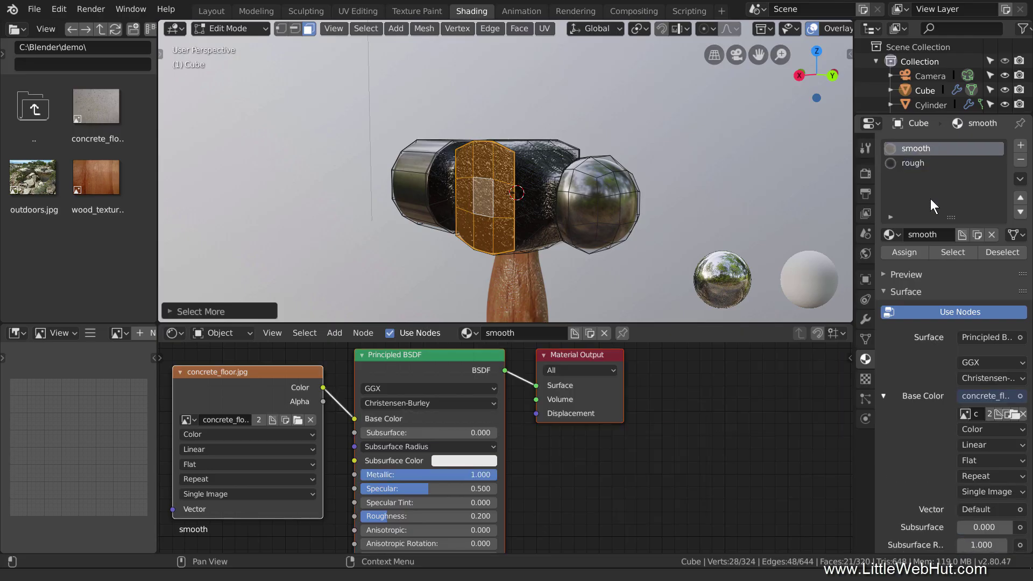
click(918, 253)
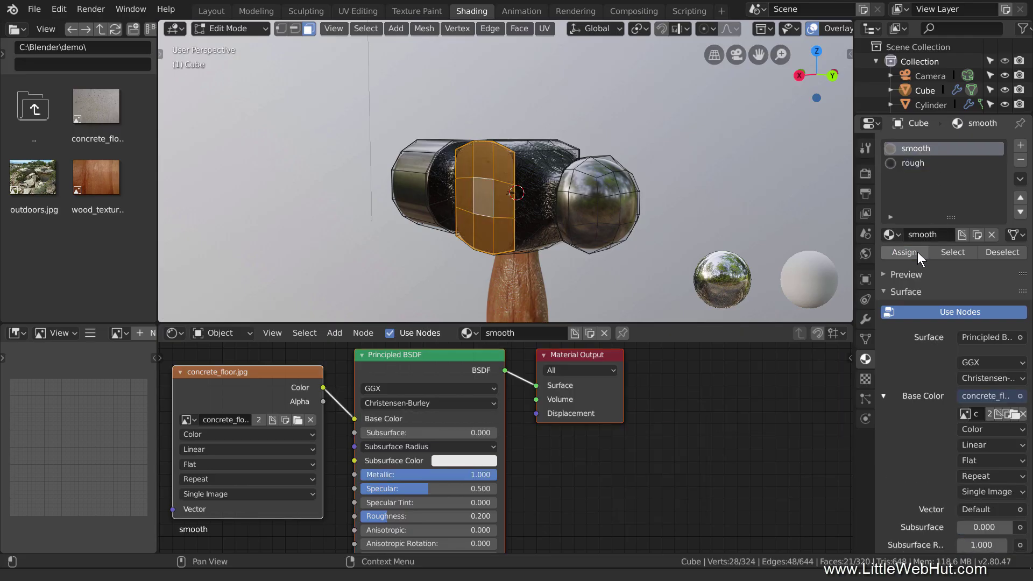
Assign the smooth material to the flat side on the opposite side of the head's middle section and return to Object Mode.
middle_drag(323, 210, 565, 204)
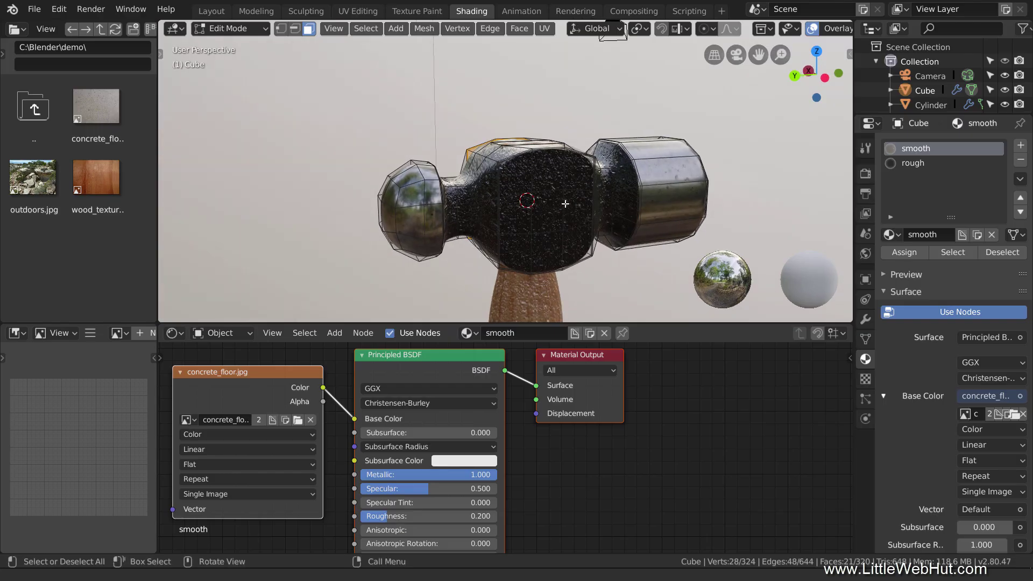
click(555, 206)
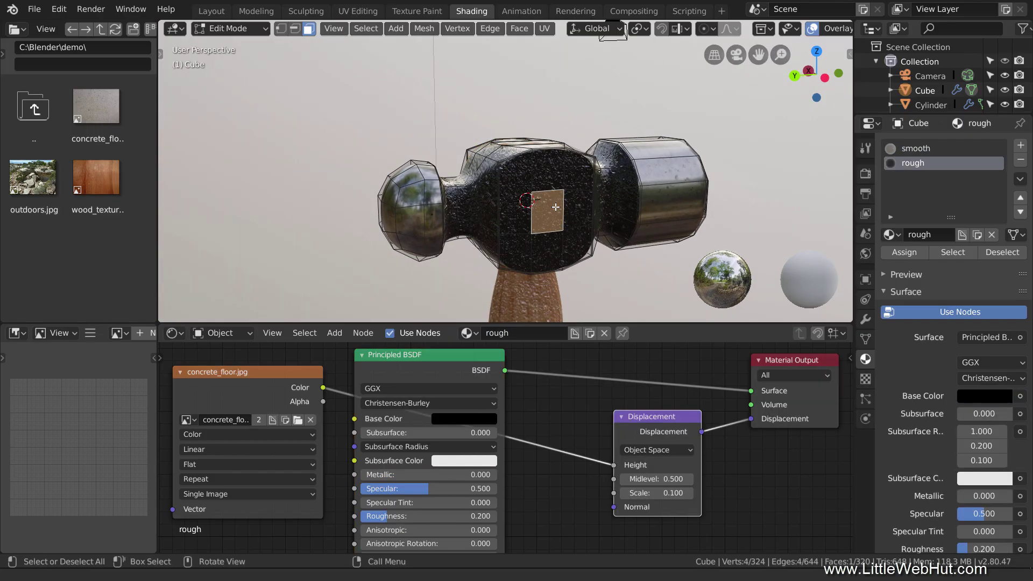
key(ctrl)
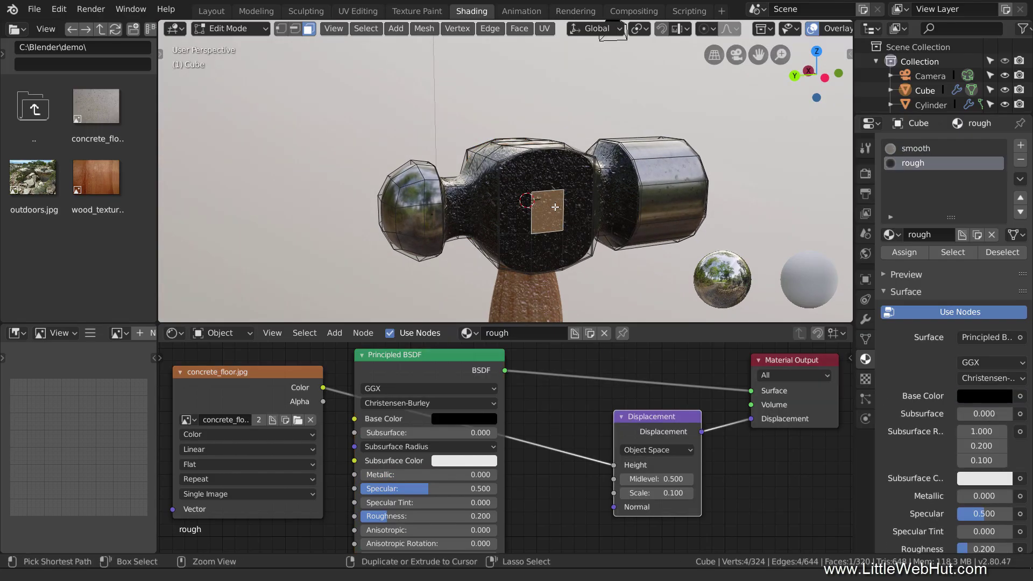
key(ctrl+KP_Add)
key(ctrl+KP_Add)
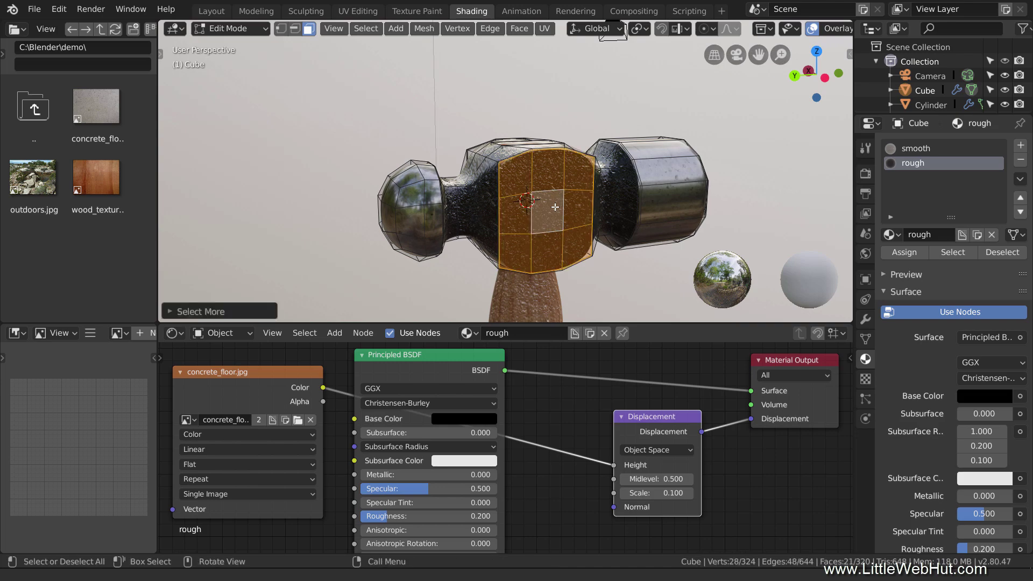
click(936, 147)
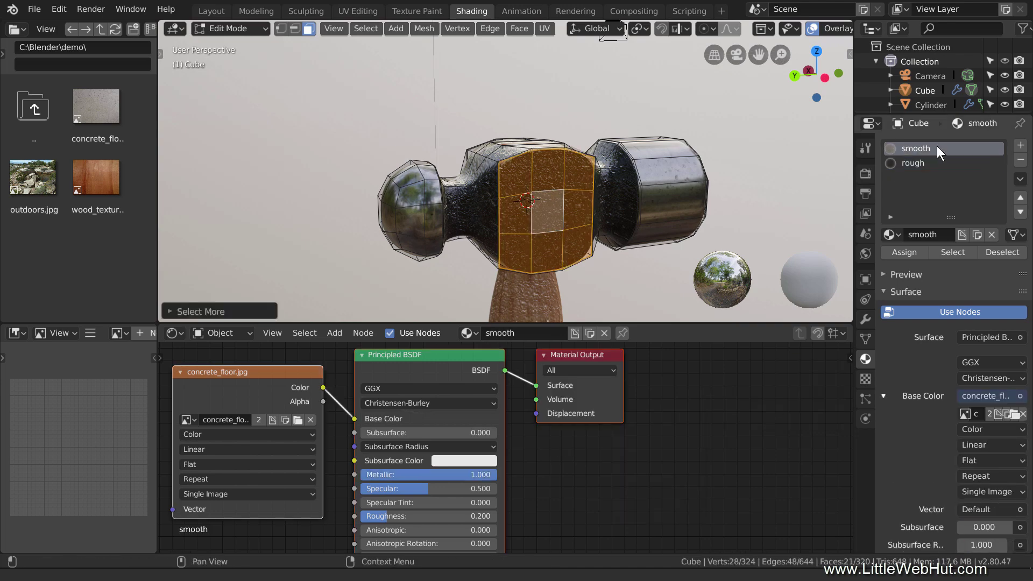
click(918, 250)
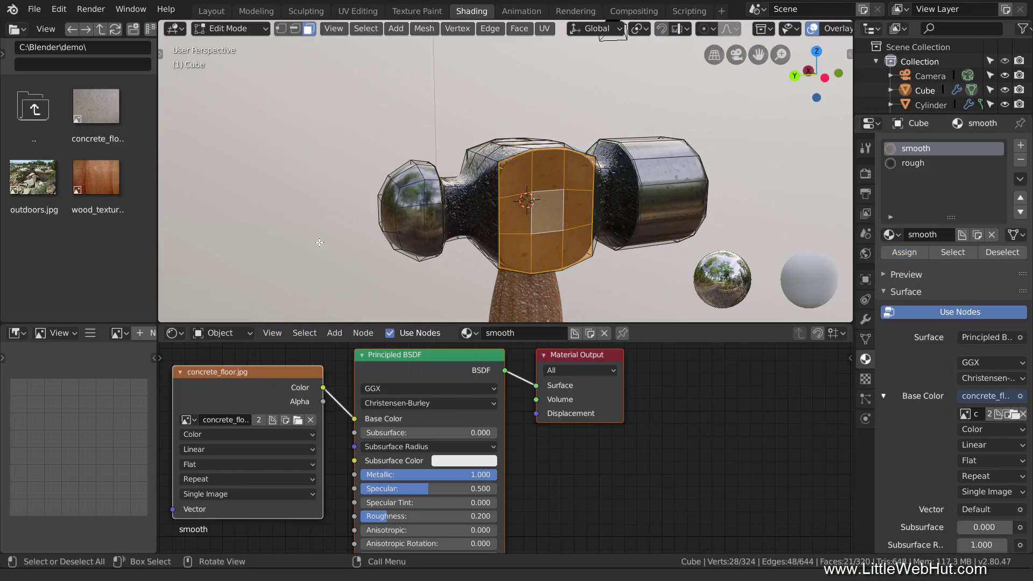
middle_drag(319, 243, 539, 252)
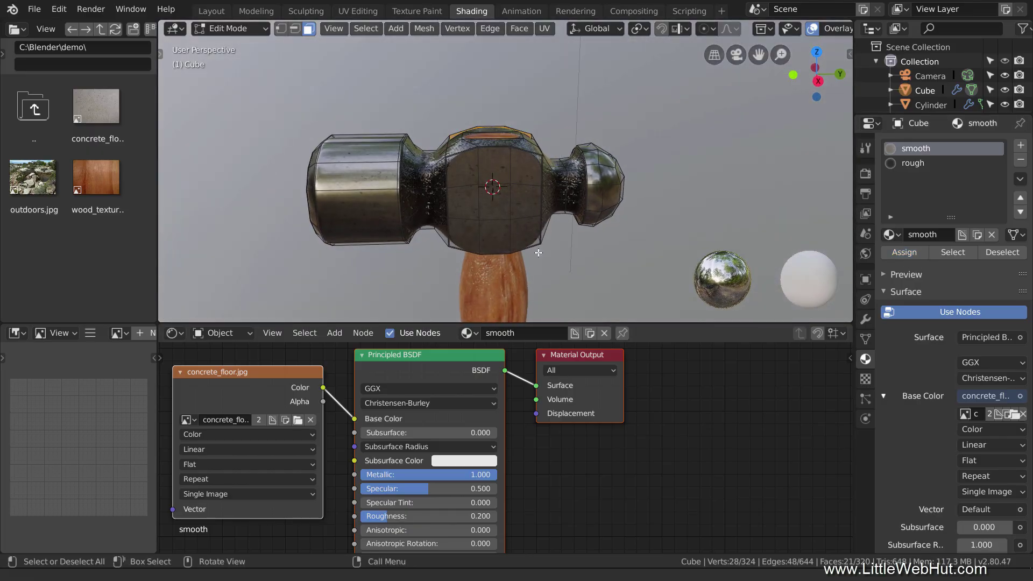
key(Tab)
mouse_move(476, 257)
middle_down()
mouse_move(550, 247)
mouse_move(388, 241)
mouse_move(466, 264)
mouse_move(466, 305)
mouse_move(472, 247)
middle_up()
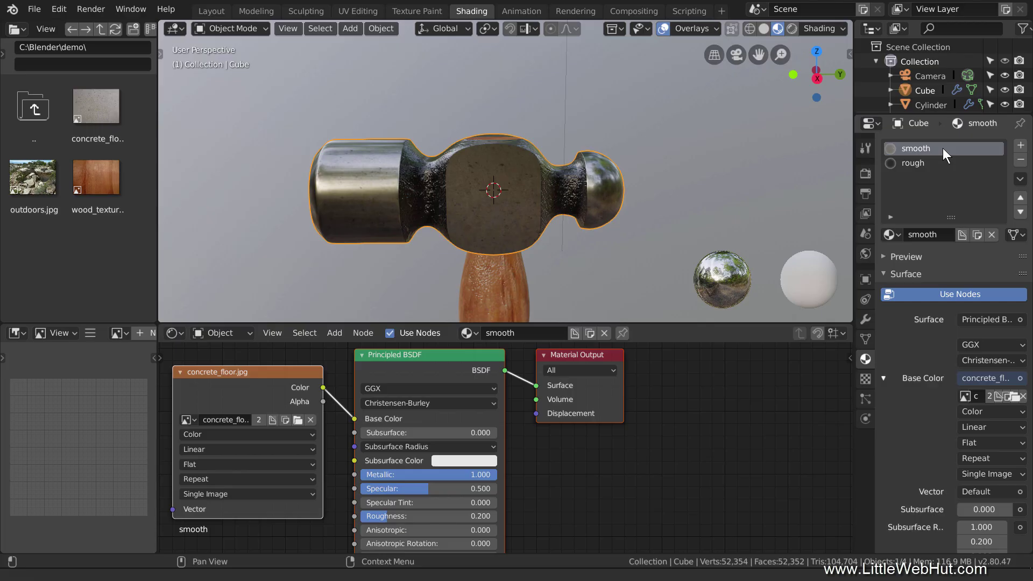
Space out the smooth material's nodes and insert a MixRGB node between the concrete image's Color output and the Principled BSDF's Base Color.
click(579, 353)
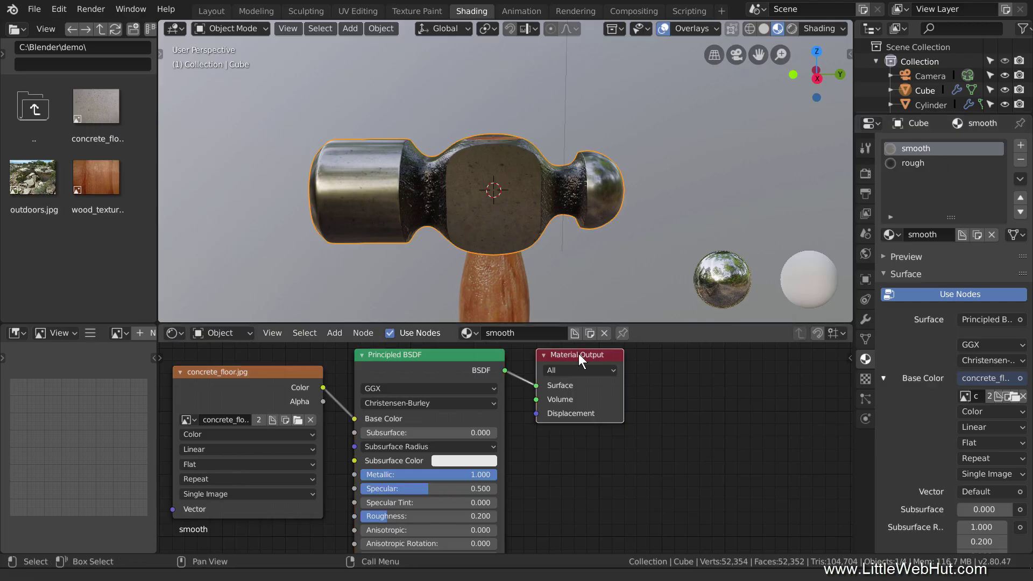
drag(578, 354, 785, 360)
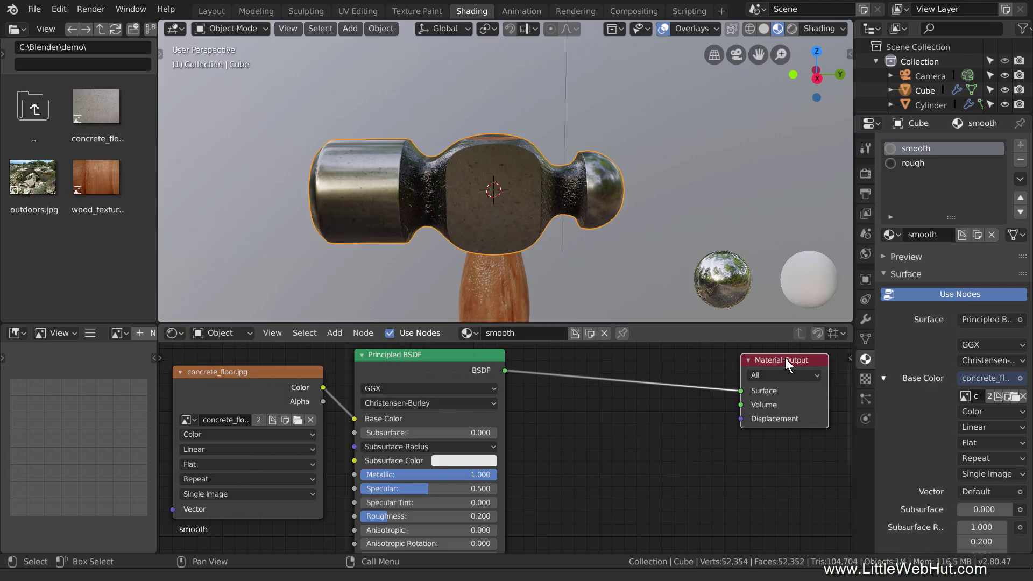
drag(446, 355, 662, 357)
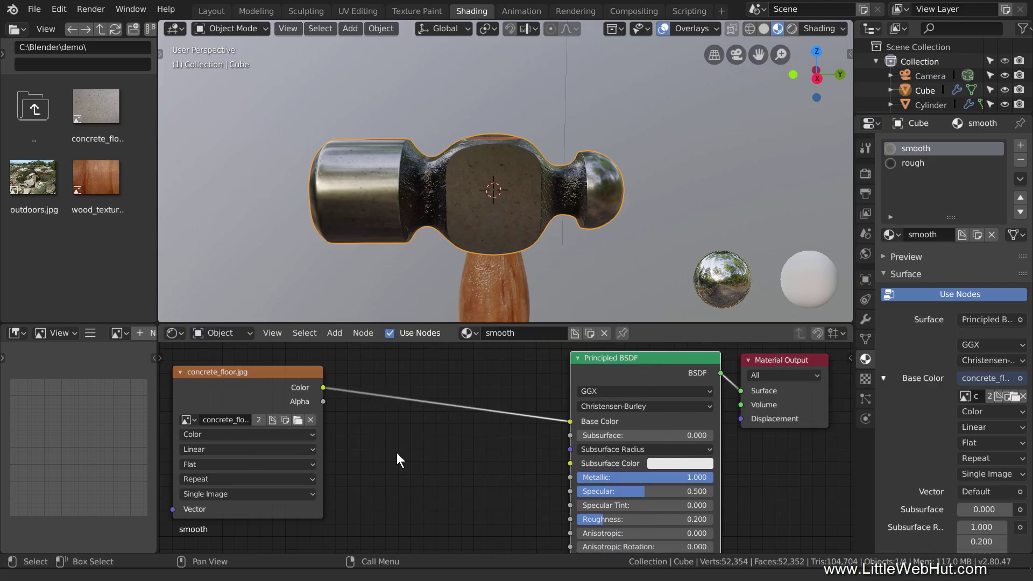
key(shift+a)
mouse_move(395, 440)
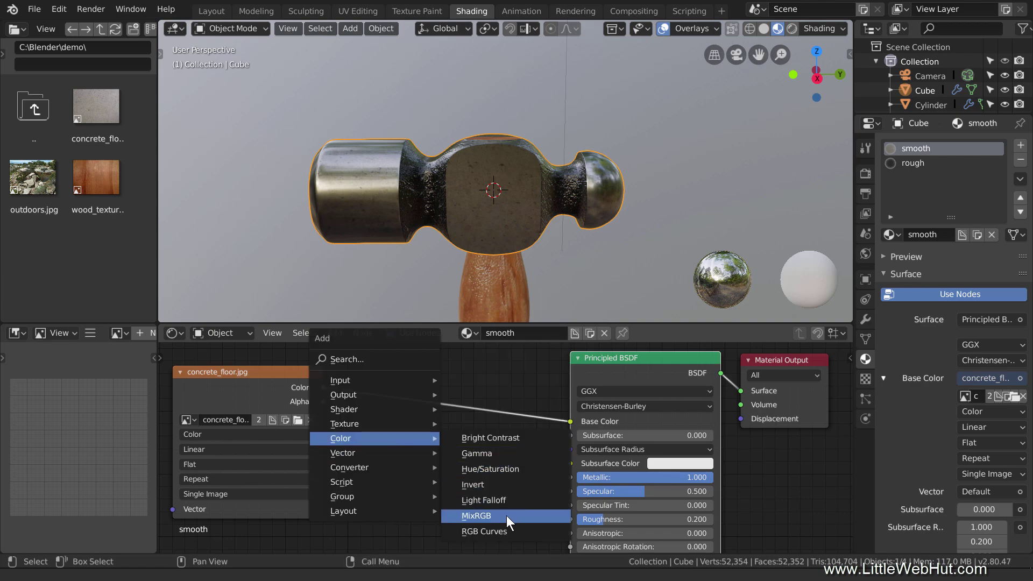
click(505, 515)
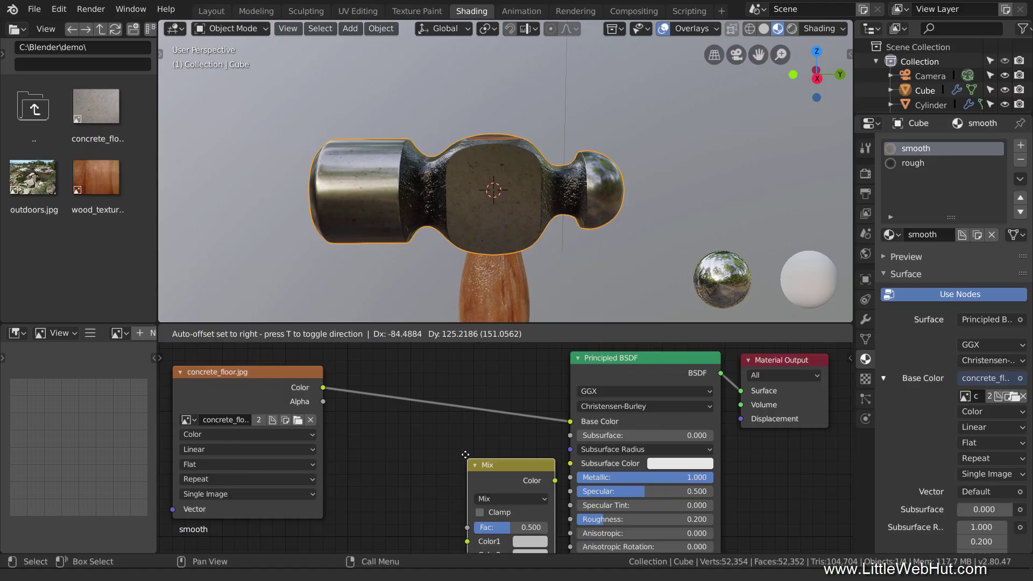
click(421, 373)
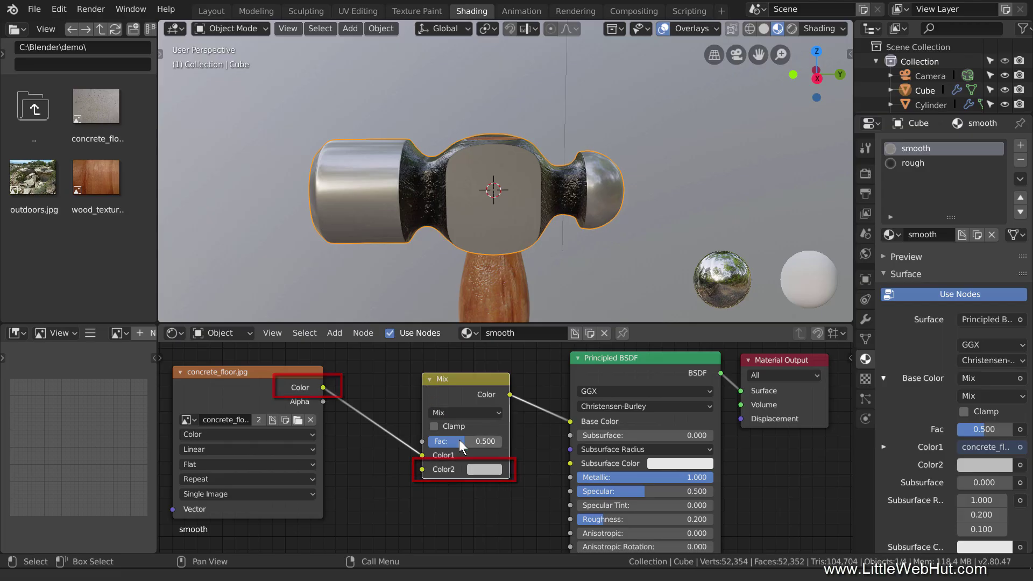
Set the Mix node's factor to 0.3 and save the file.
drag(460, 440, 501, 441)
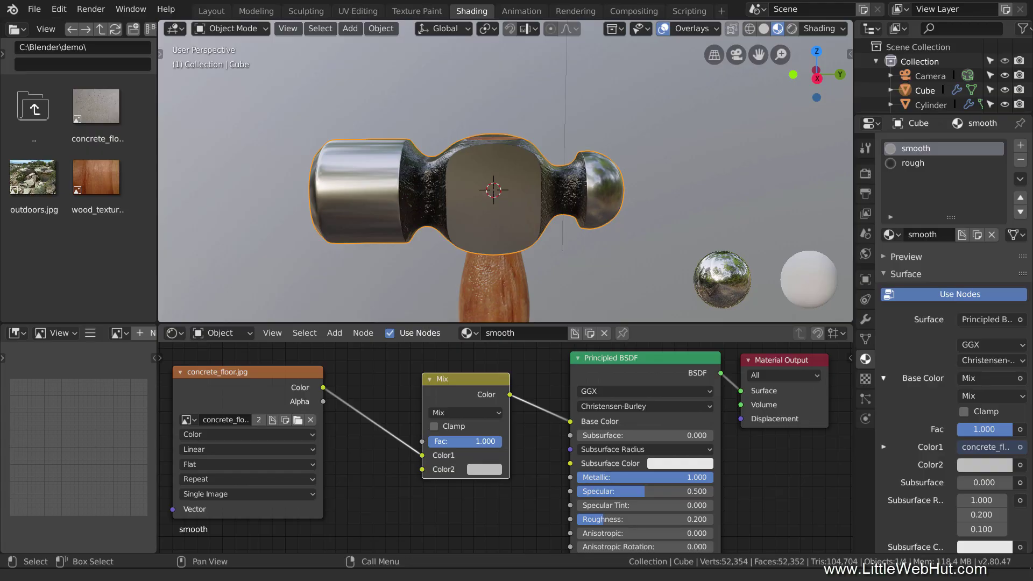
drag(500, 441, 429, 440)
click(436, 441)
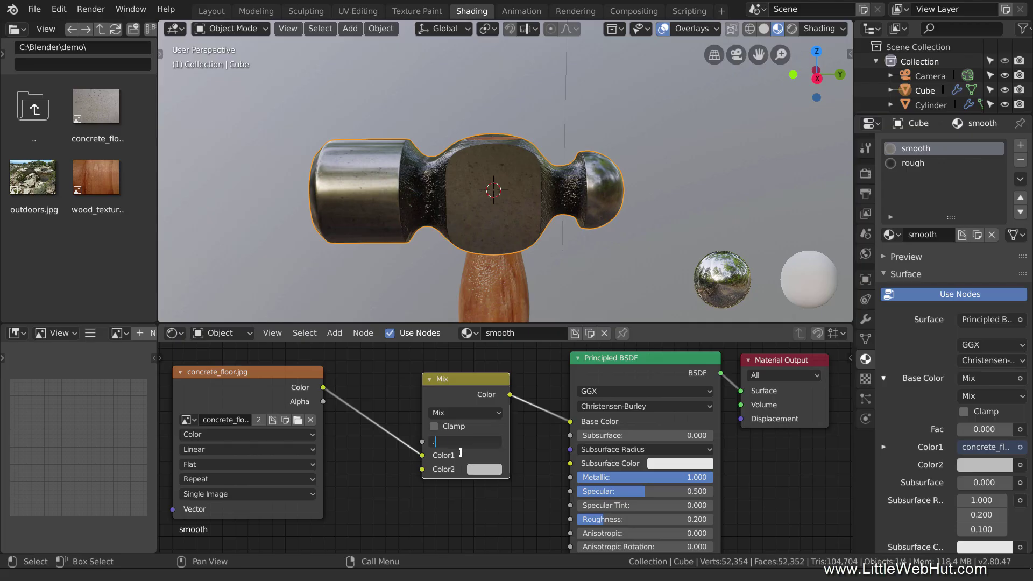
text(0.3)
key(Return)
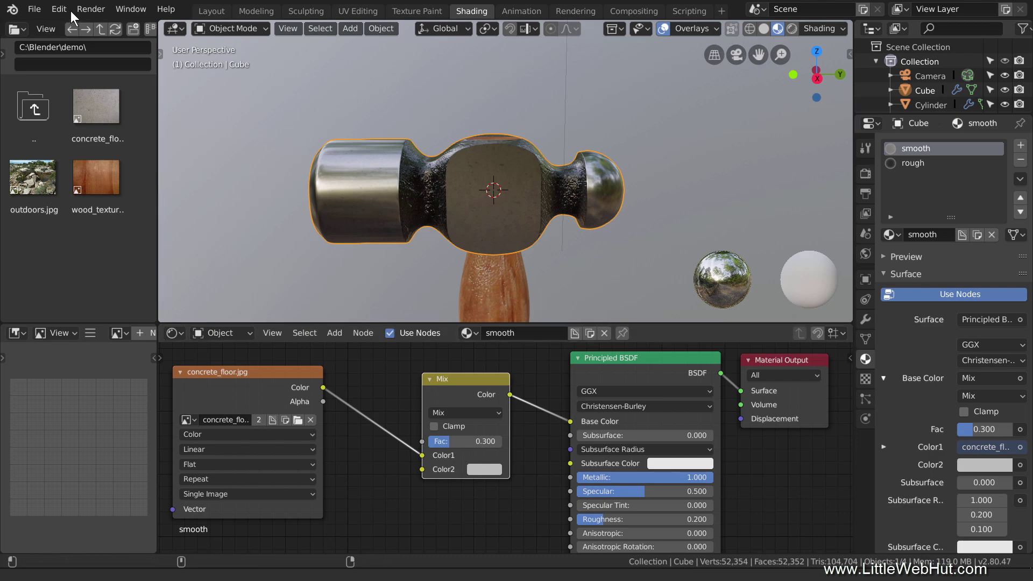
click(41, 7)
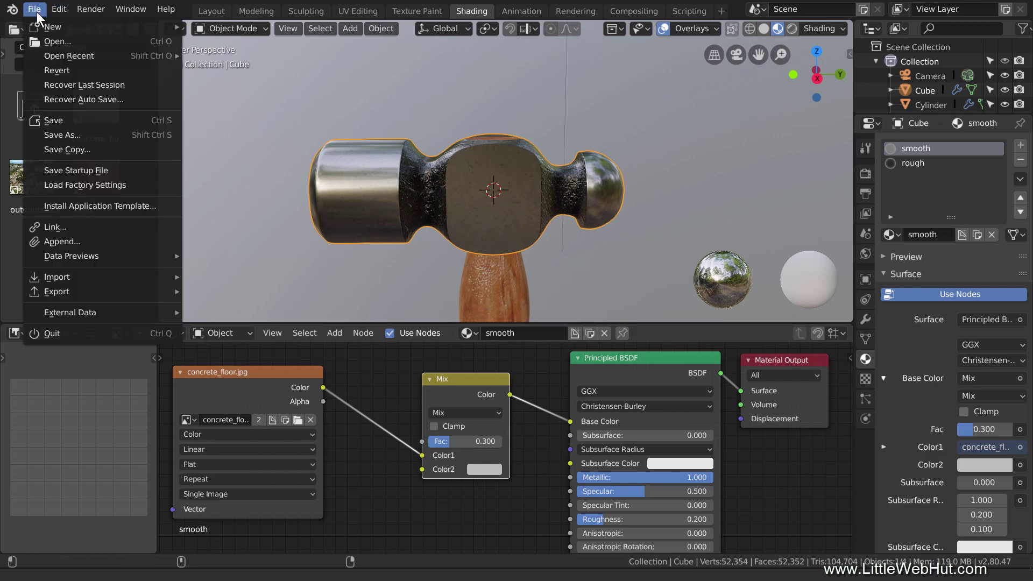
click(76, 120)
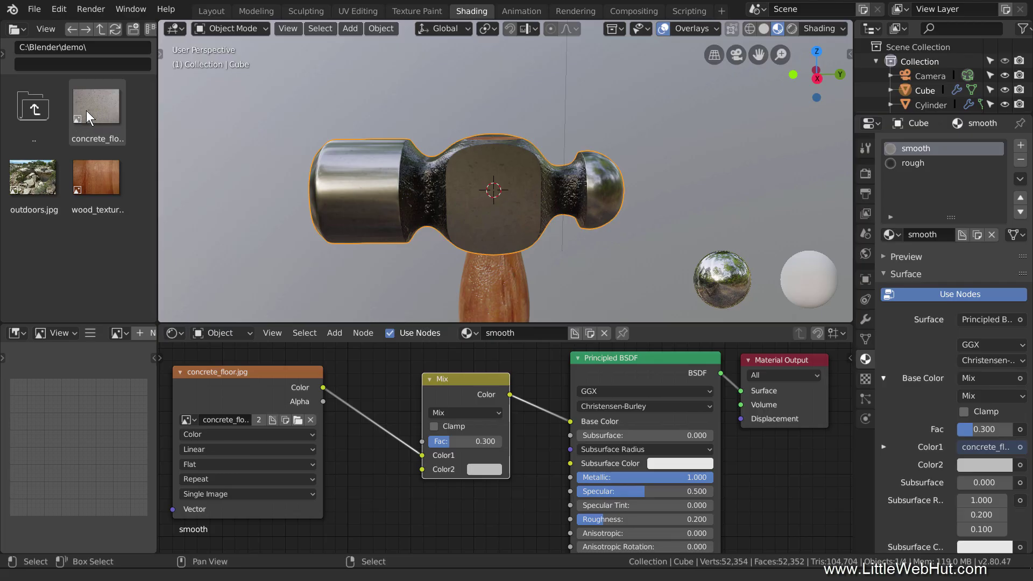
In the Layout workspace's front view, select the hammer's head and handle together and rotate them until the handle lies roughly horizontal along positive X.
click(218, 9)
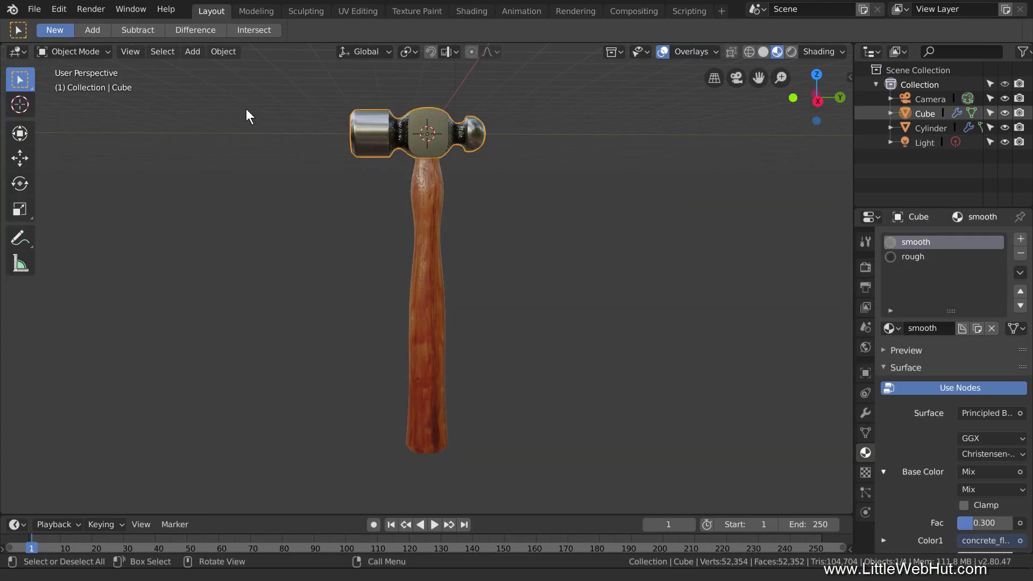
key(KP_1)
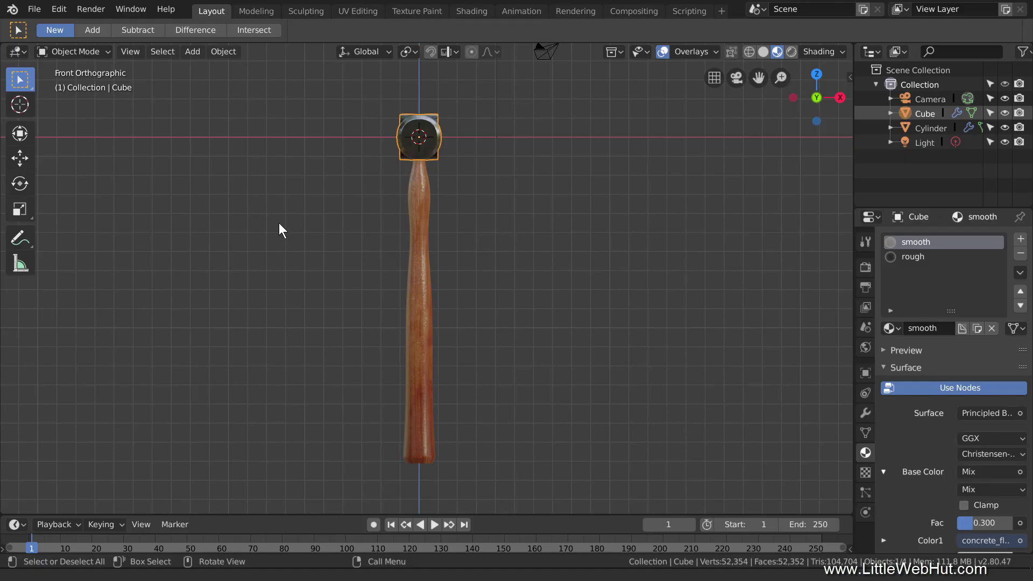
shift+click(426, 202)
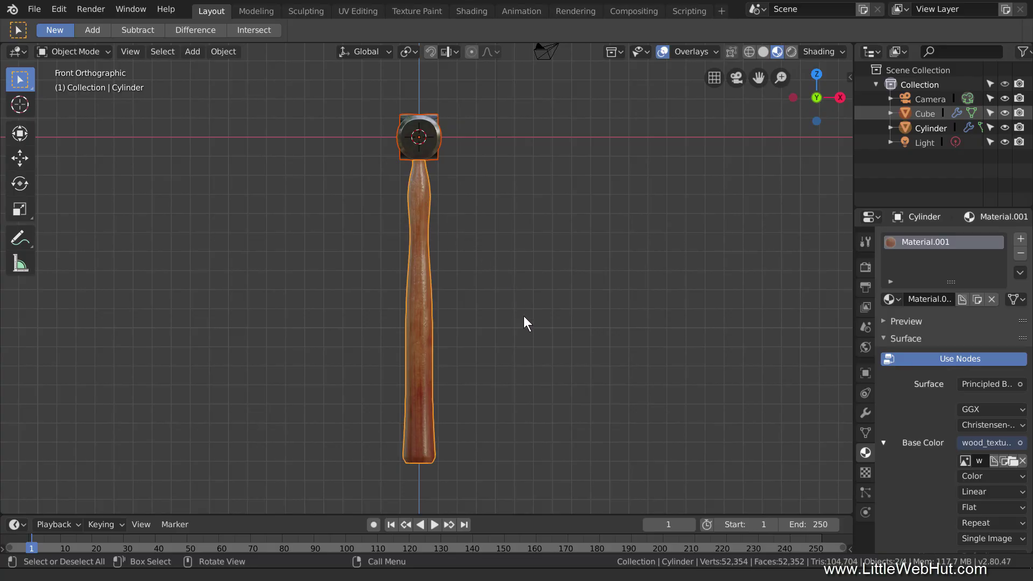
key(r)
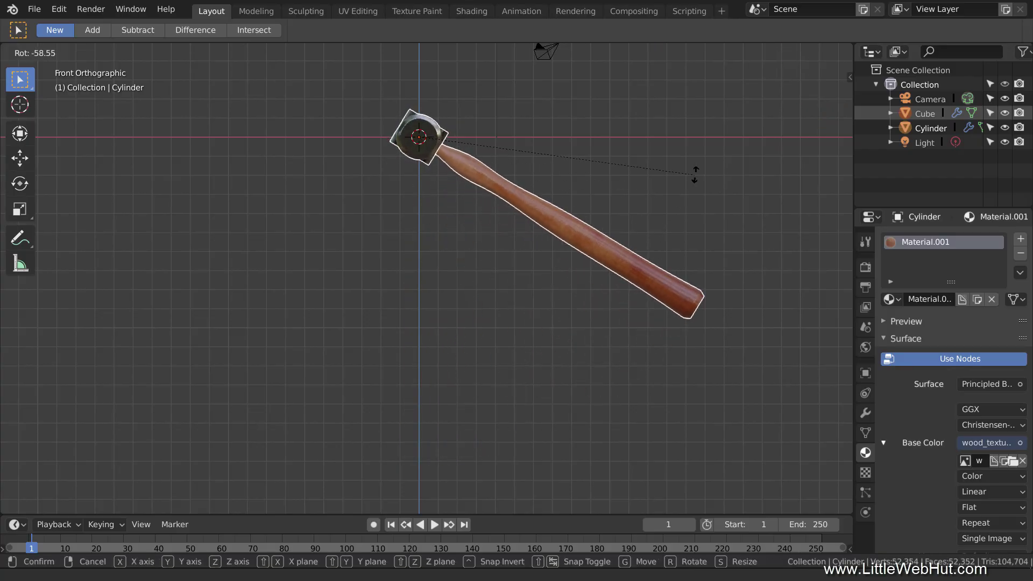
click(709, 469)
Fine-tune the hammer's tilt in front view by rotating it about 2.5 degrees so the handle end drops slightly.
shift+middle_drag(708, 204, 615, 318)
scroll(622, 320, up, 4)
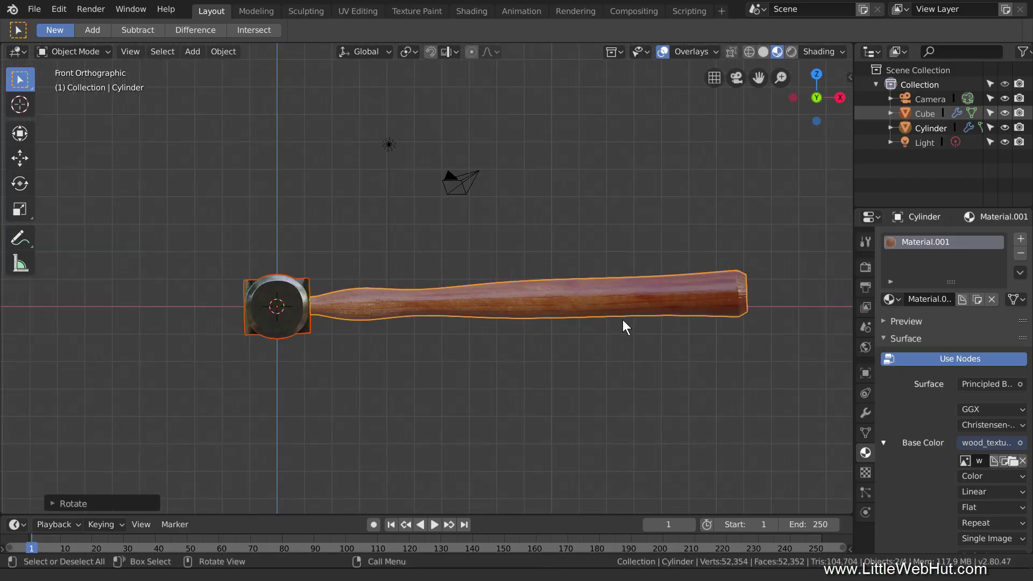
shift+middle_drag(702, 350, 610, 354)
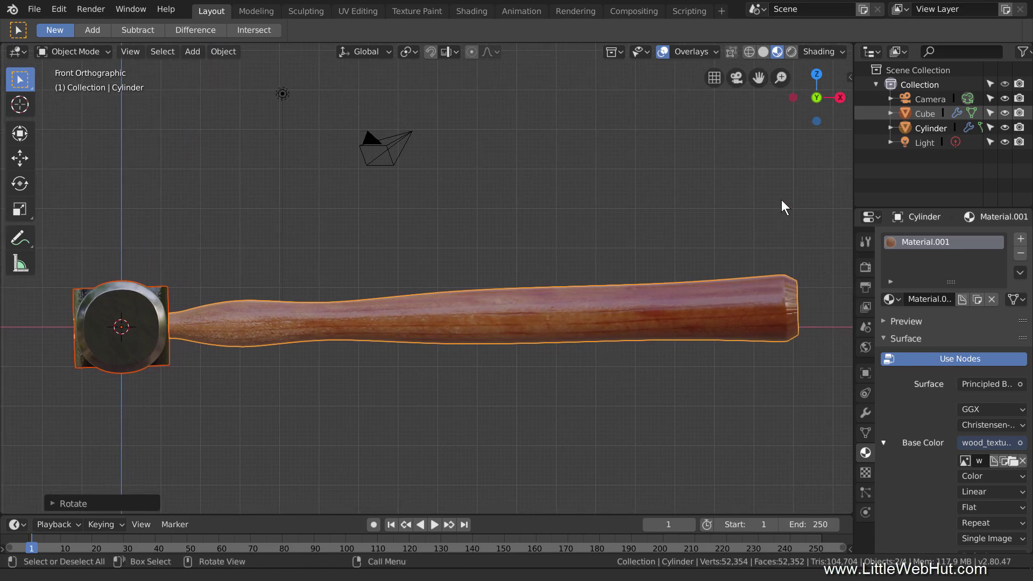
key(r)
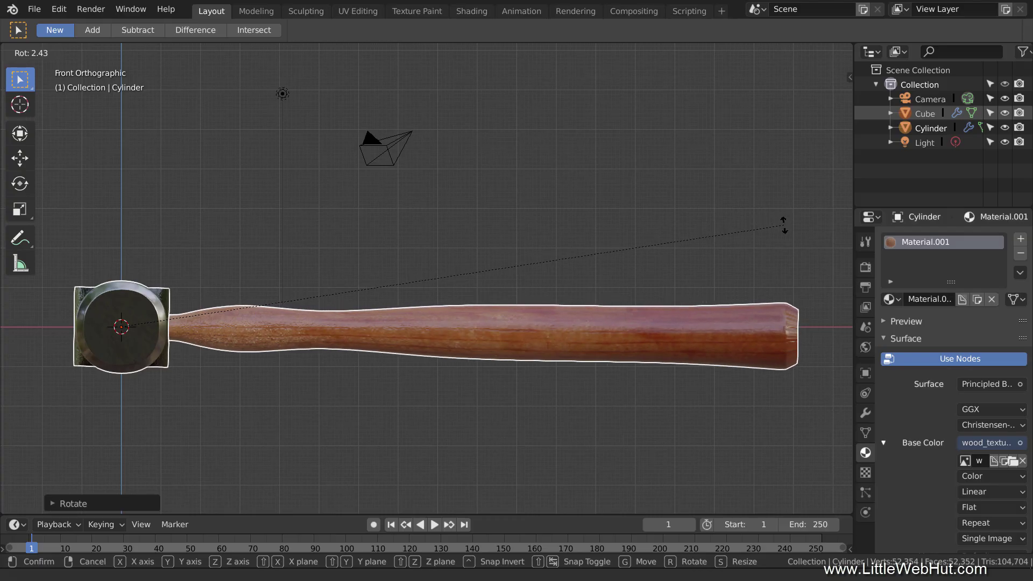
click(785, 227)
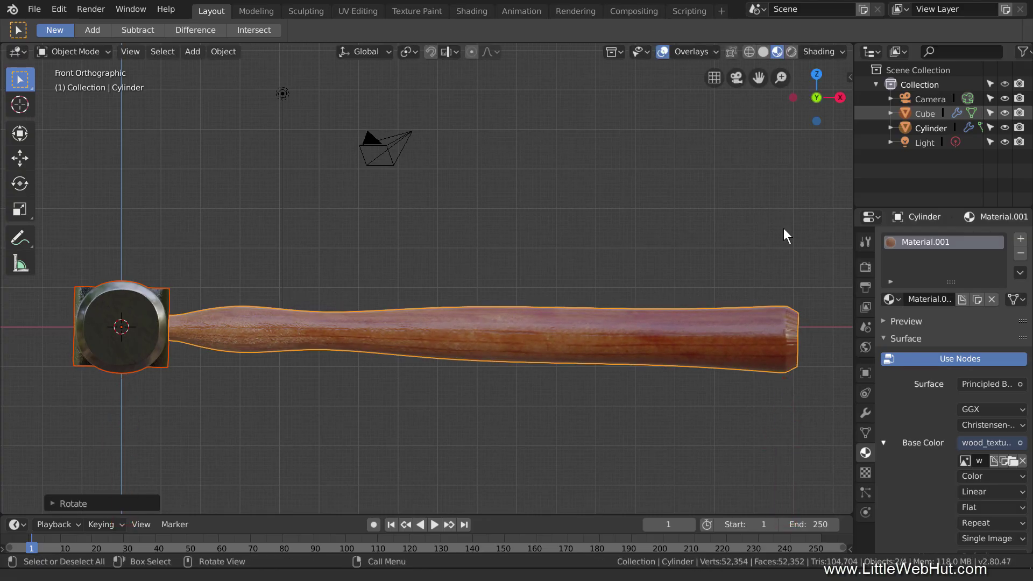
In left view, rotate the hammer about -4 degrees so the ball end and cylindrical end rest at the same level.
key(ctrl+KP_3)
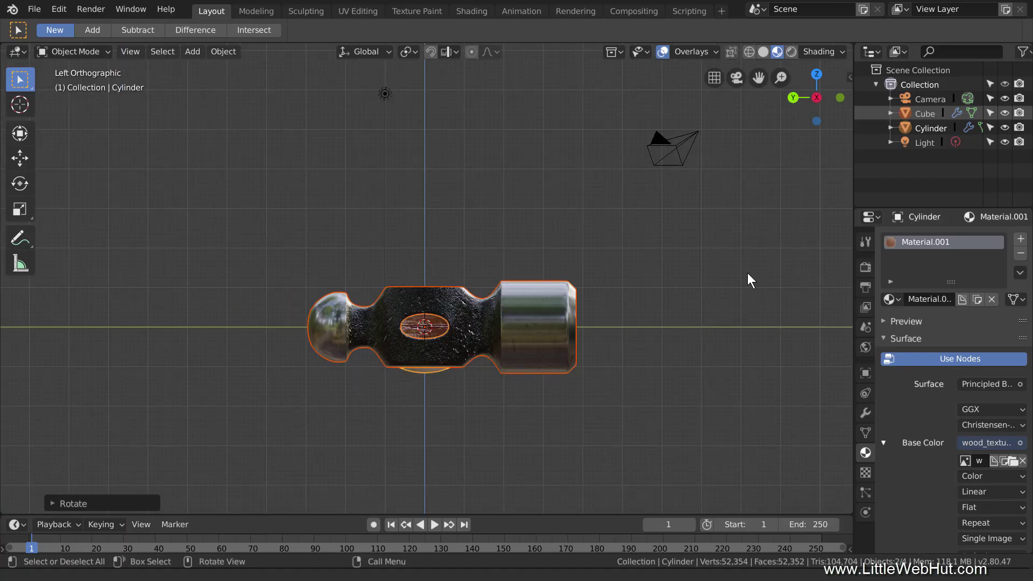
key(r)
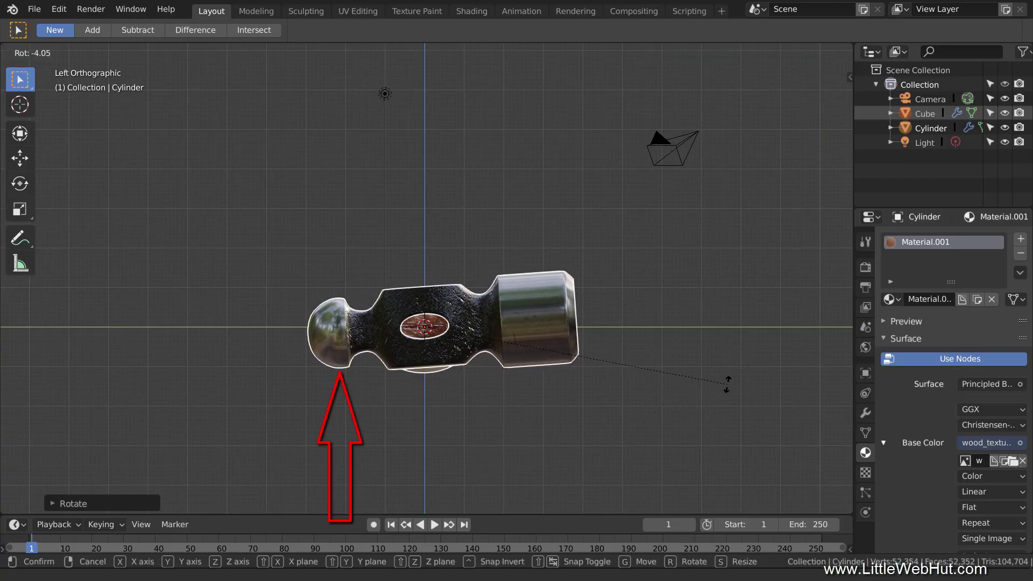
click(726, 384)
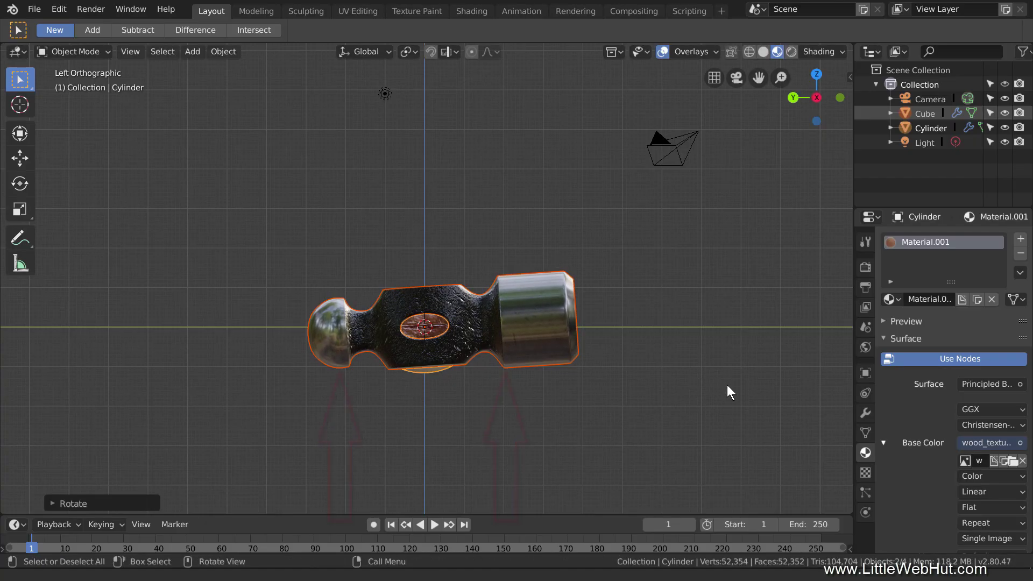
Back in front view, rotate the hammer about -0.36 degrees to level the handle's end with the underside of the head.
key(KP_1)
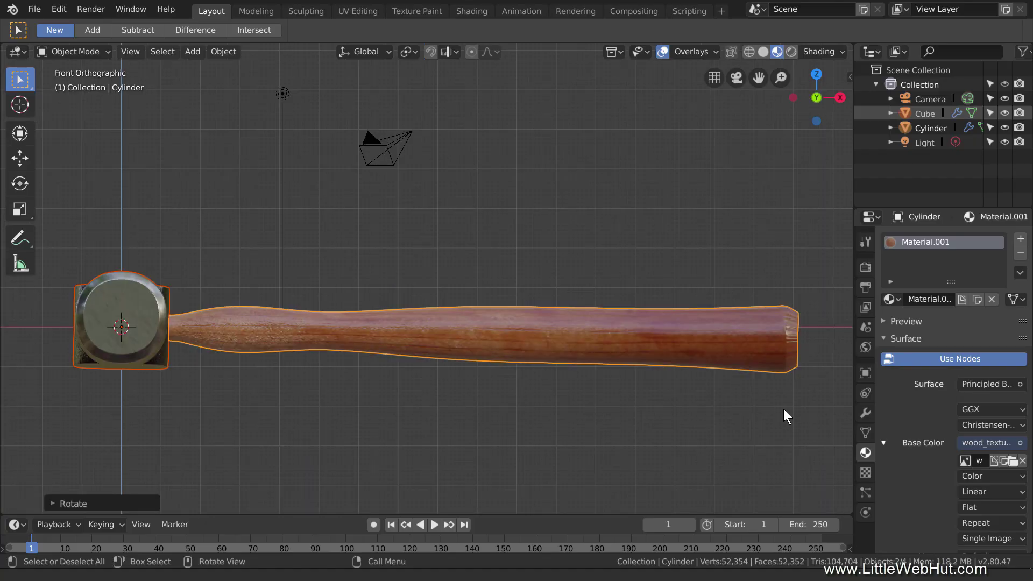
key(r)
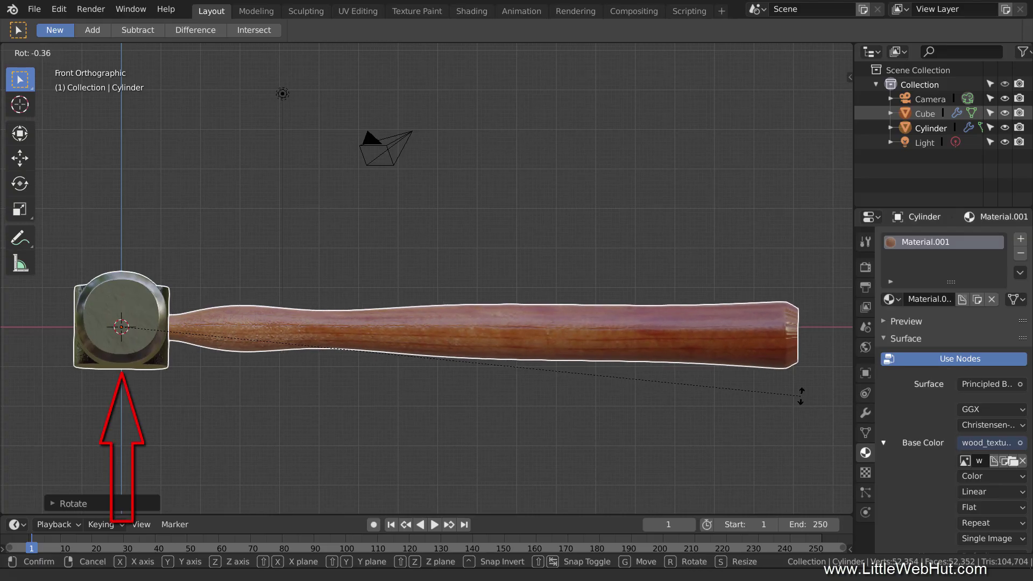
click(801, 396)
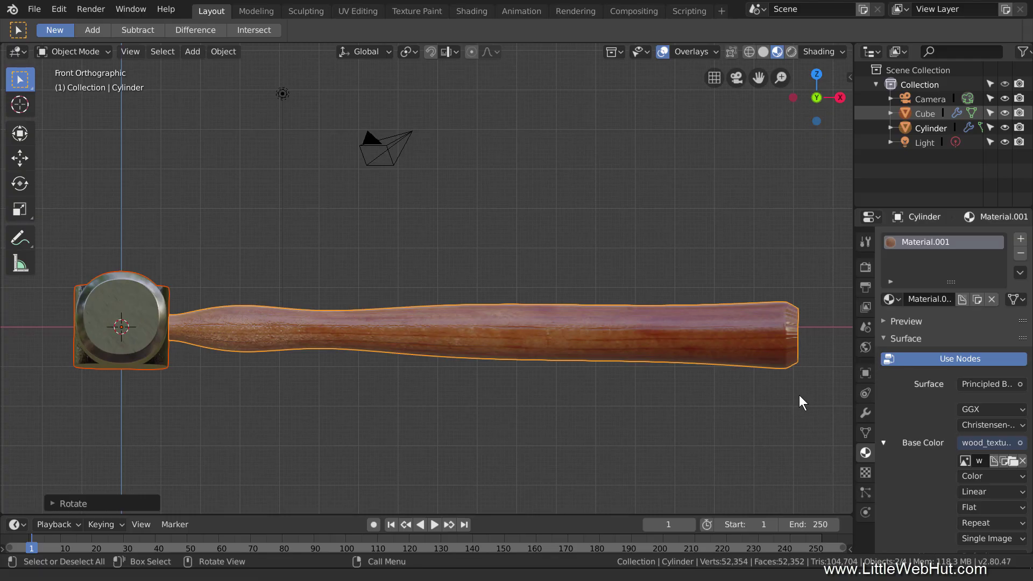
Set the scene's render engine to Cycles.
click(864, 266)
click(989, 240)
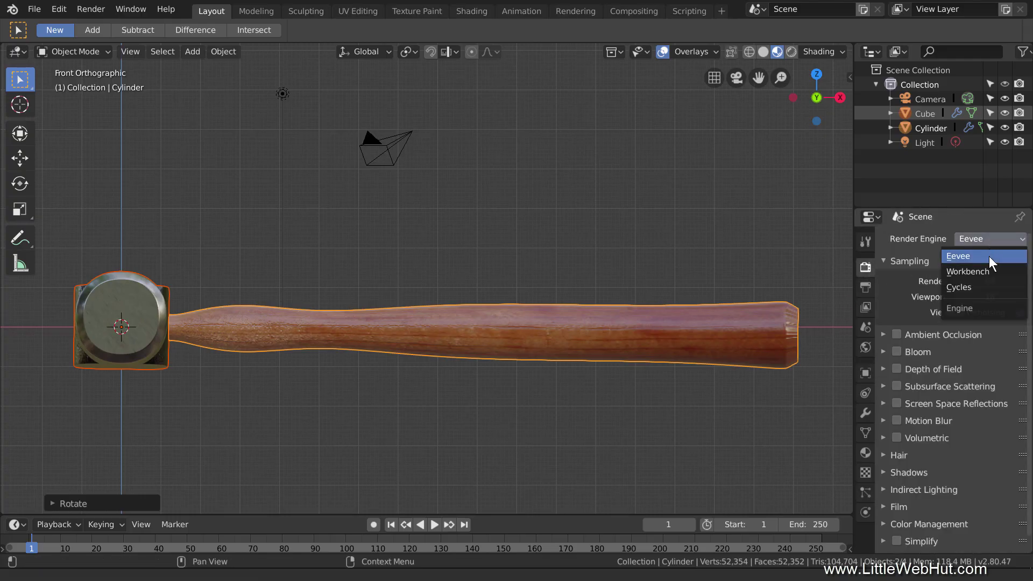
click(988, 286)
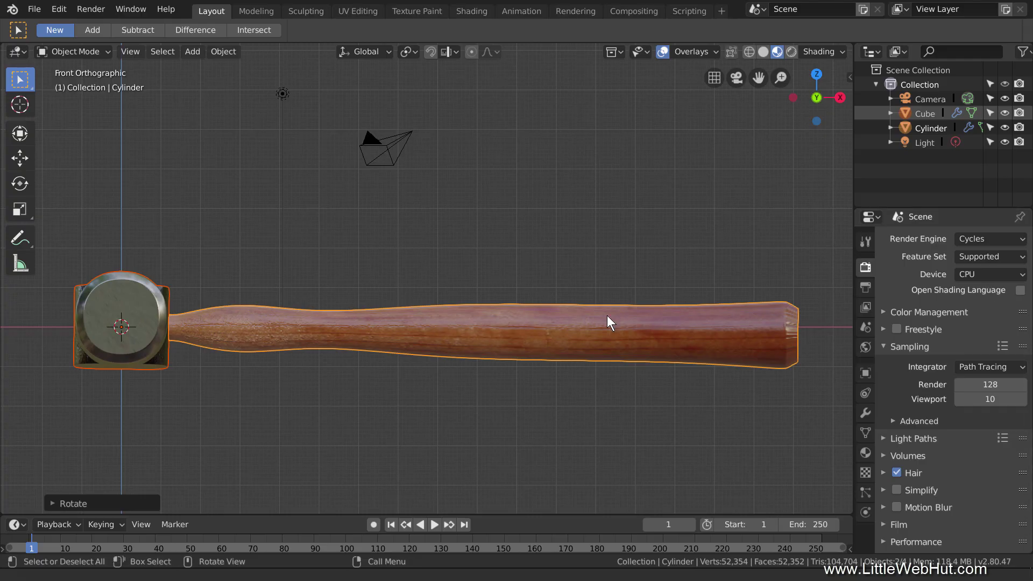
Move the light about 5.1 m straight up above the hammer in front view.
scroll(524, 347, down, 2)
scroll(523, 359, down, 1)
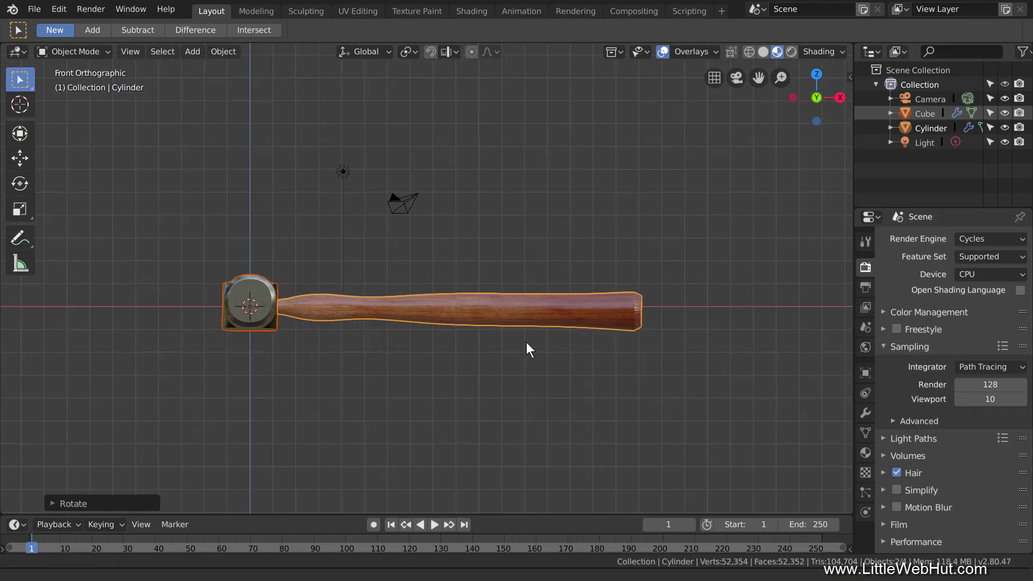
shift+middle_drag(526, 350, 512, 482)
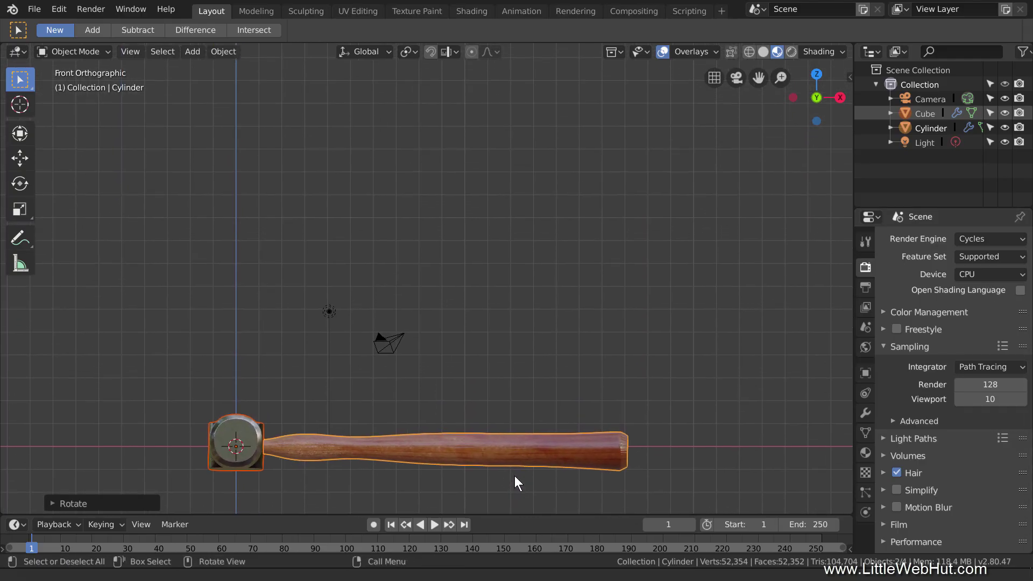
click(329, 311)
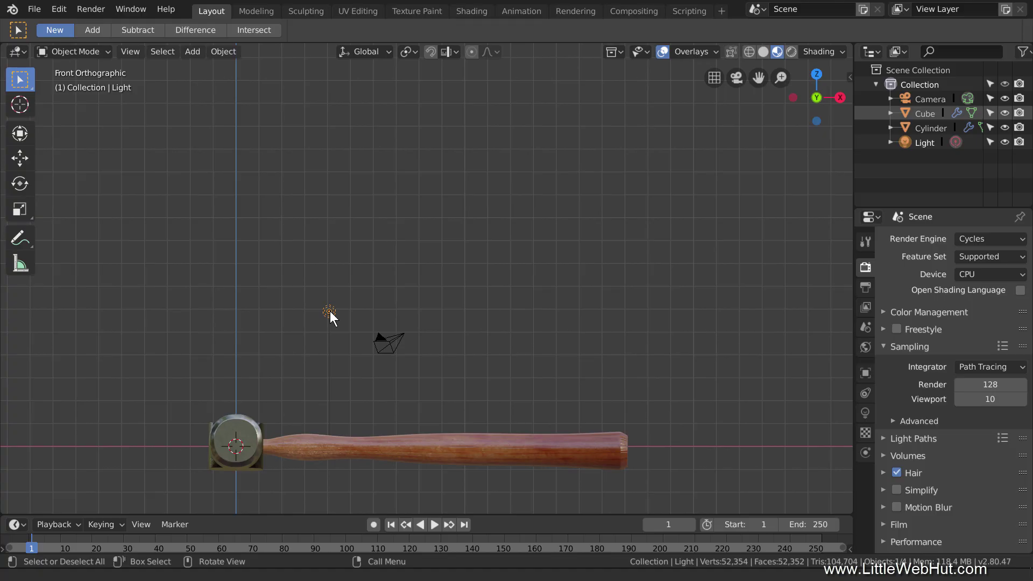
key(g)
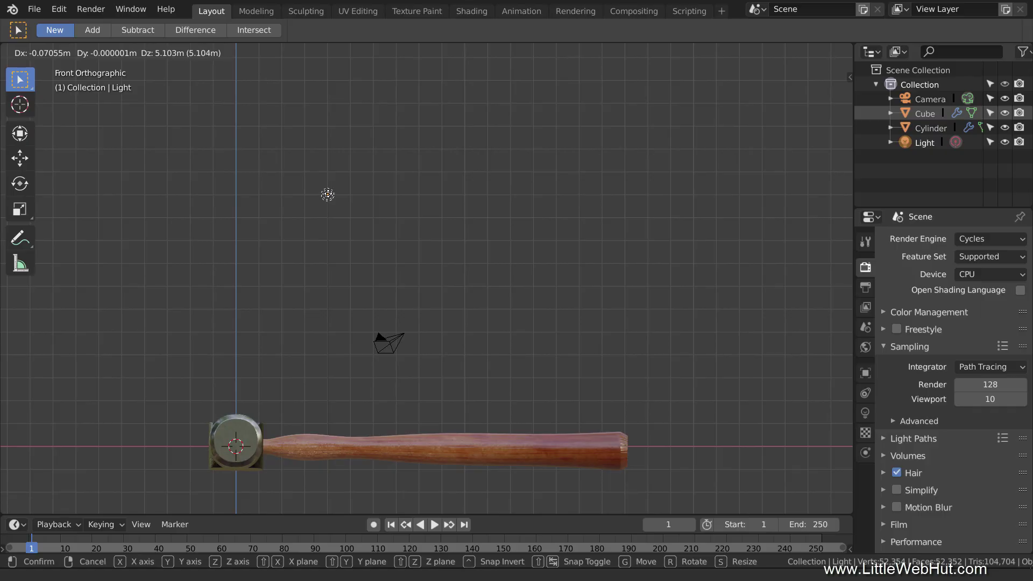
click(328, 197)
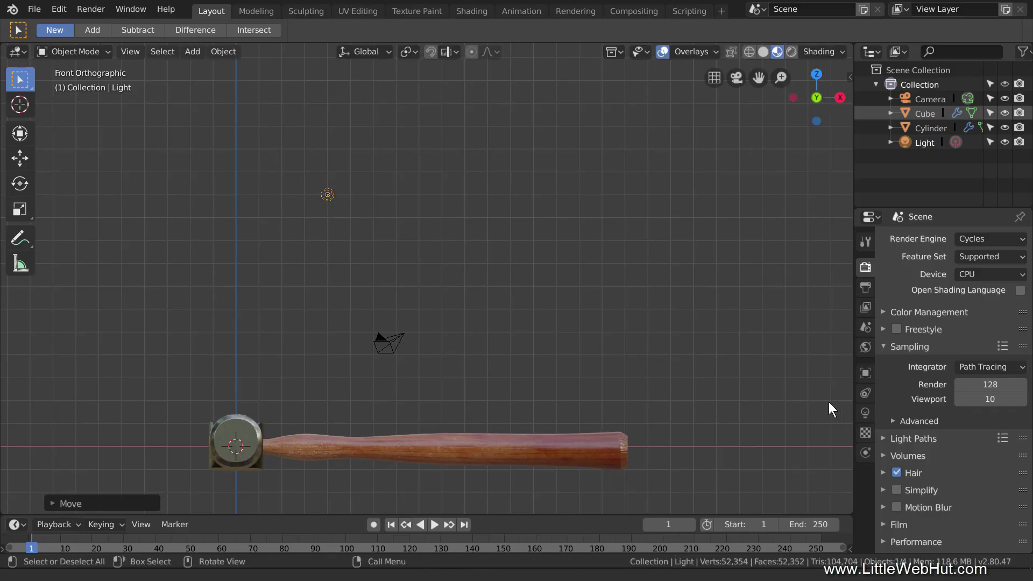
Set the point light's size to 3 m.
click(863, 412)
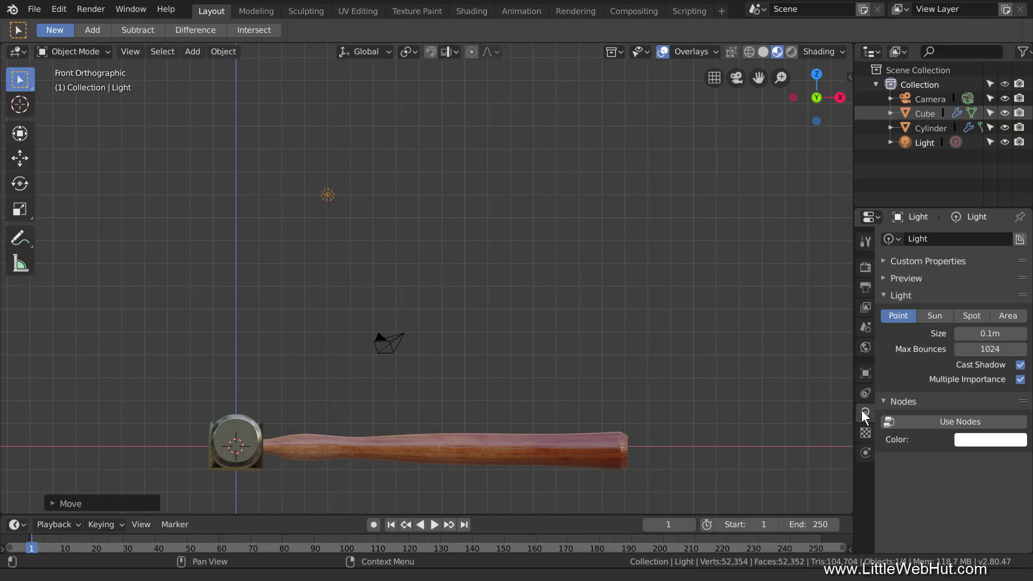
click(980, 333)
text(3)
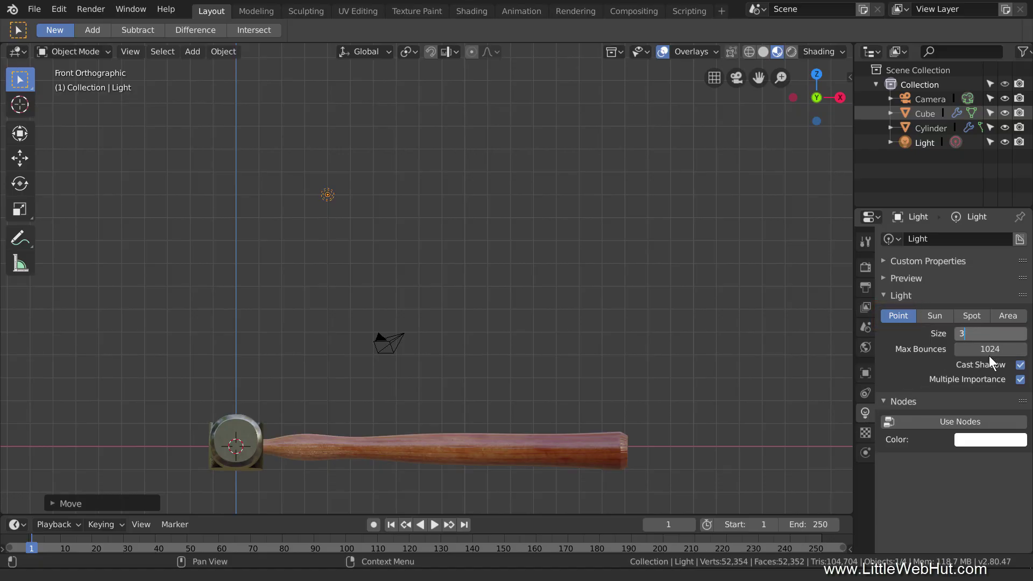
key(Return)
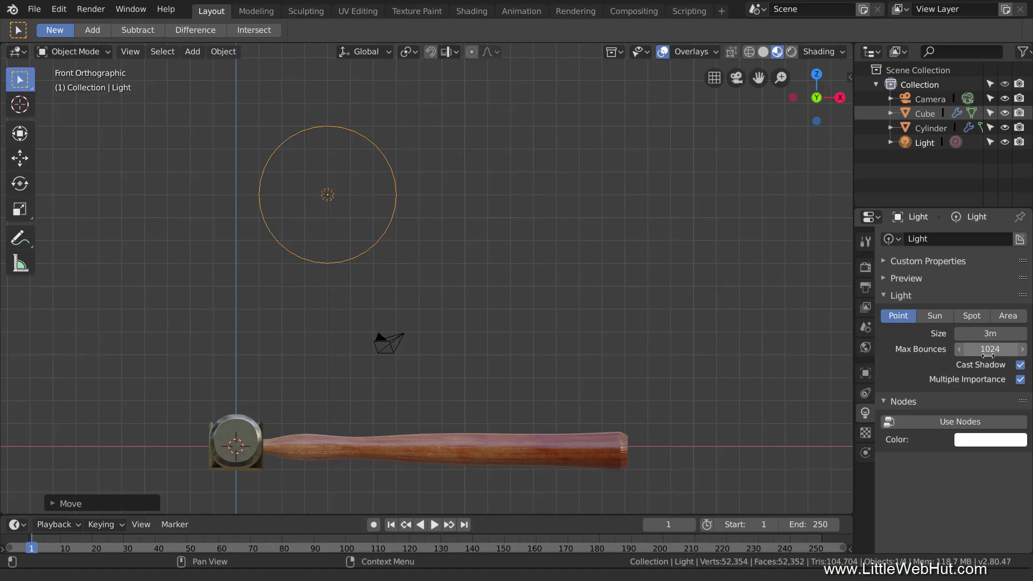
Enable nodes on the point light and set its emission strength to 5000.
click(931, 422)
click(975, 464)
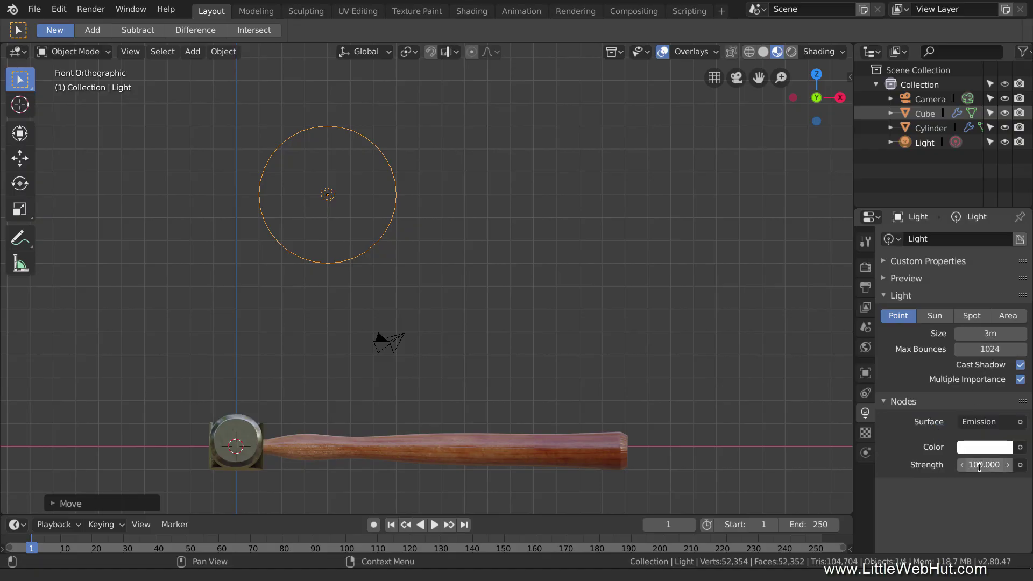
text(5000)
key(Return)
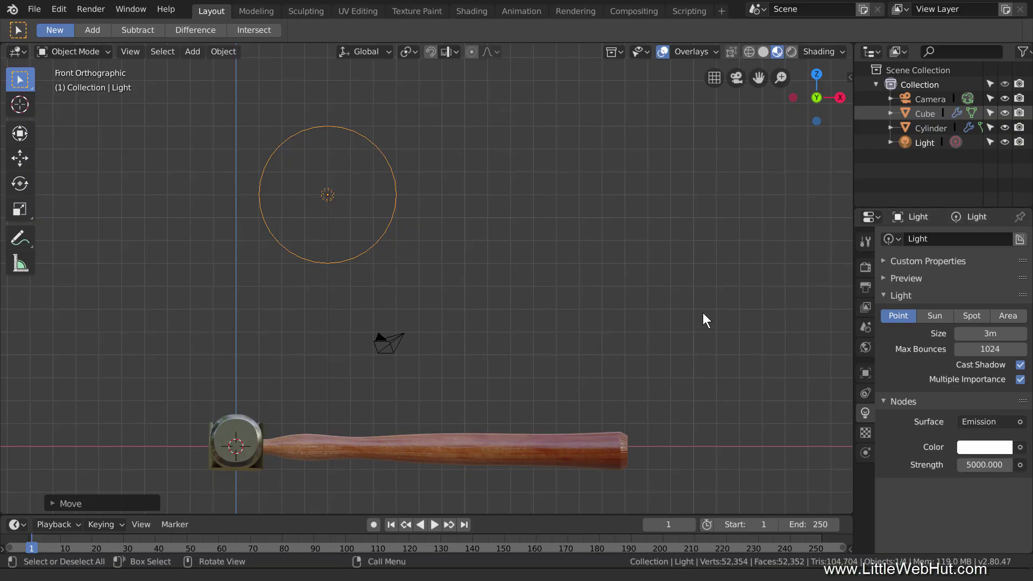
In top view, move the light about 15 m along X and 1 m toward negative Y, just beyond the handle's end.
key(KP_7)
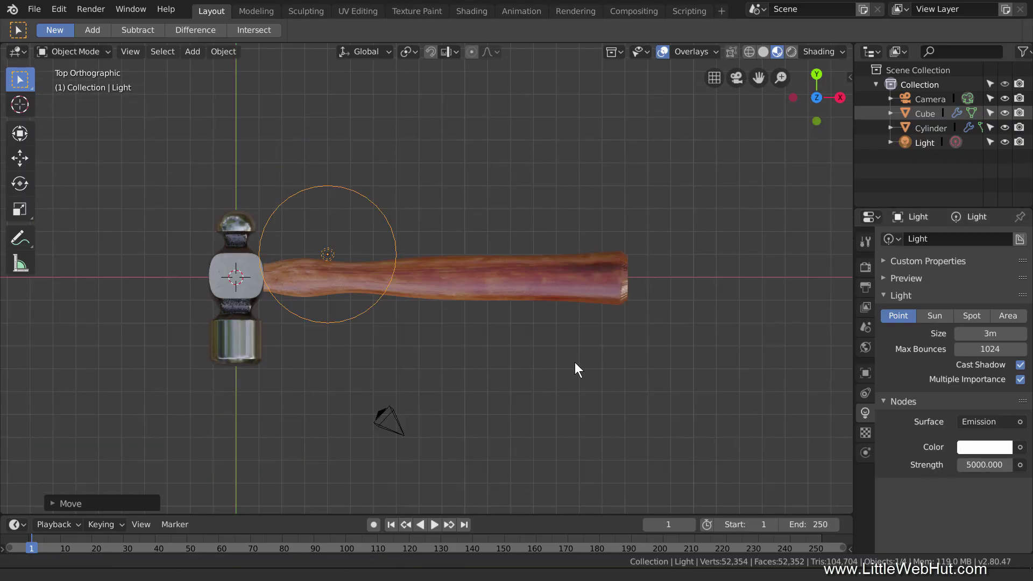
shift+middle_drag(575, 369, 607, 357)
scroll(609, 361, down, 2)
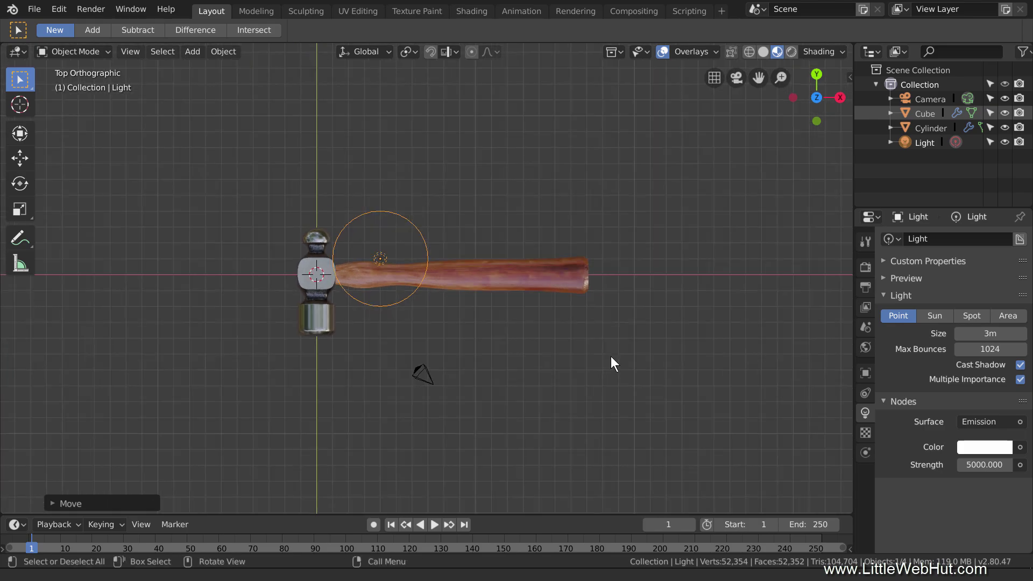
key(g)
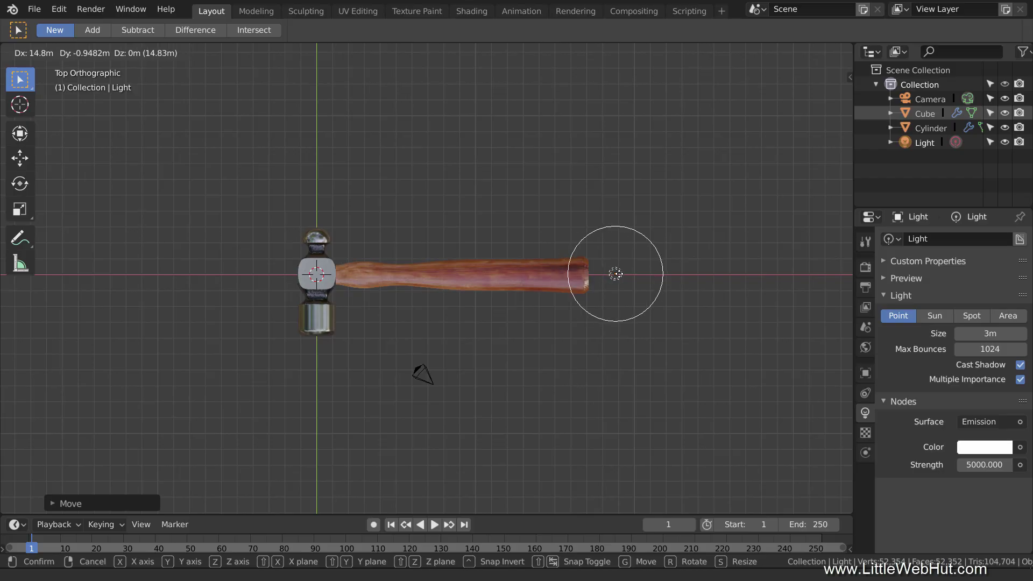
click(619, 275)
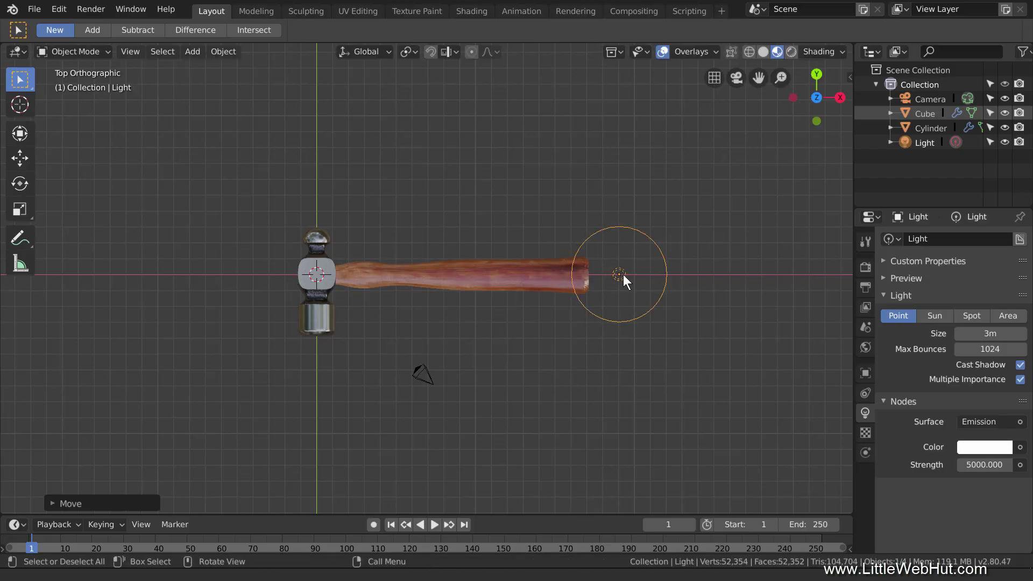
Duplicate the light and place the copy in front of the hammer's flat face, offset about -19 m in X and -9 m in Y.
key(shift+d)
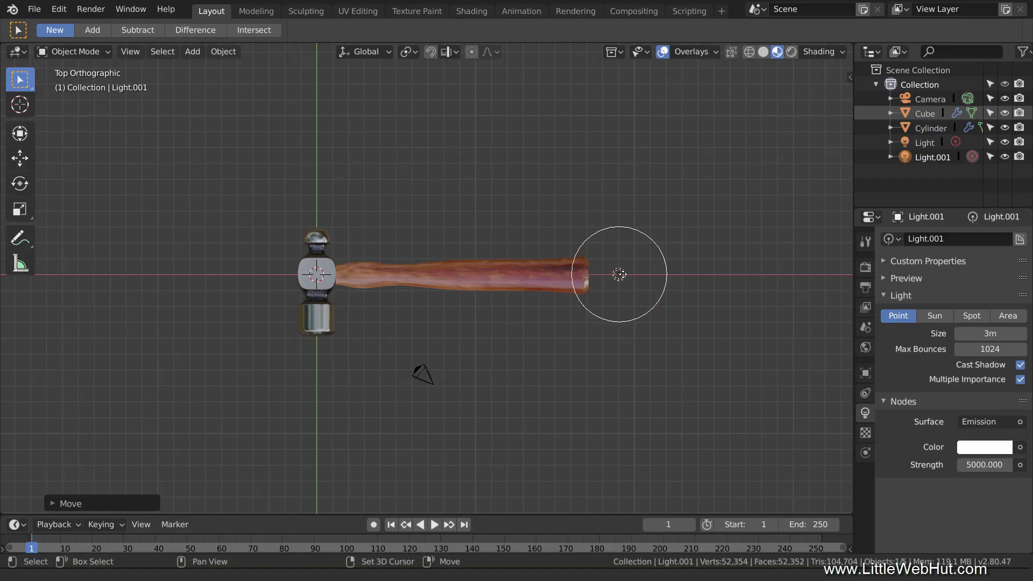
key(g)
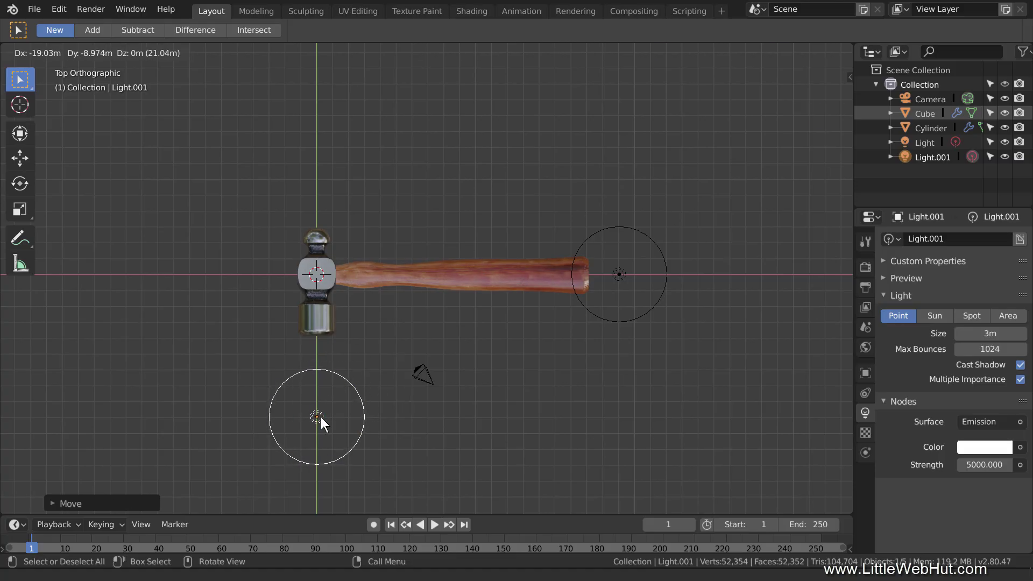
click(321, 418)
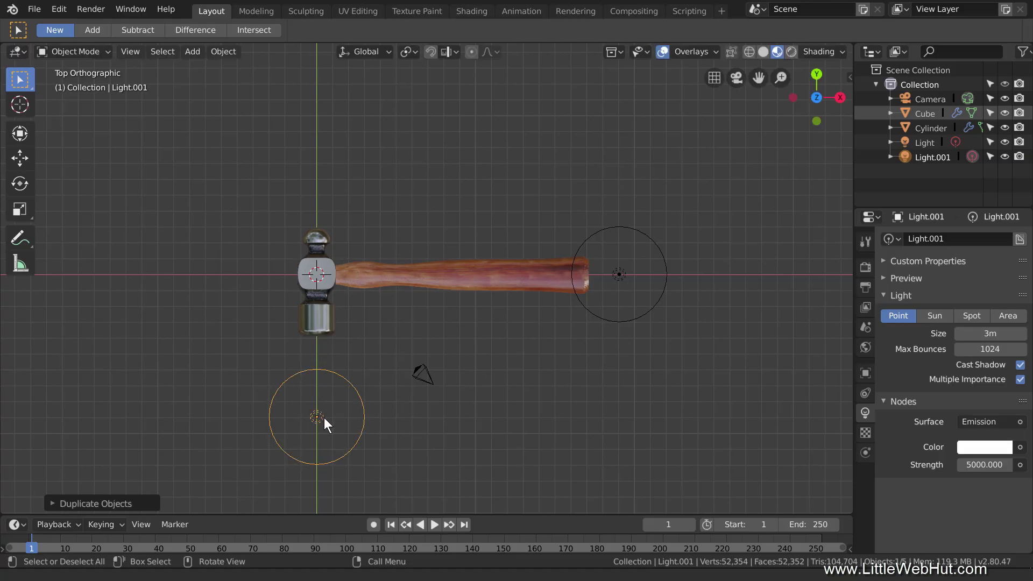
Duplicate the second light beyond the hammer's ball end, offset about -5 m in X and 18 m in Y, and set the copy's strength to 2000.
key(shift+d)
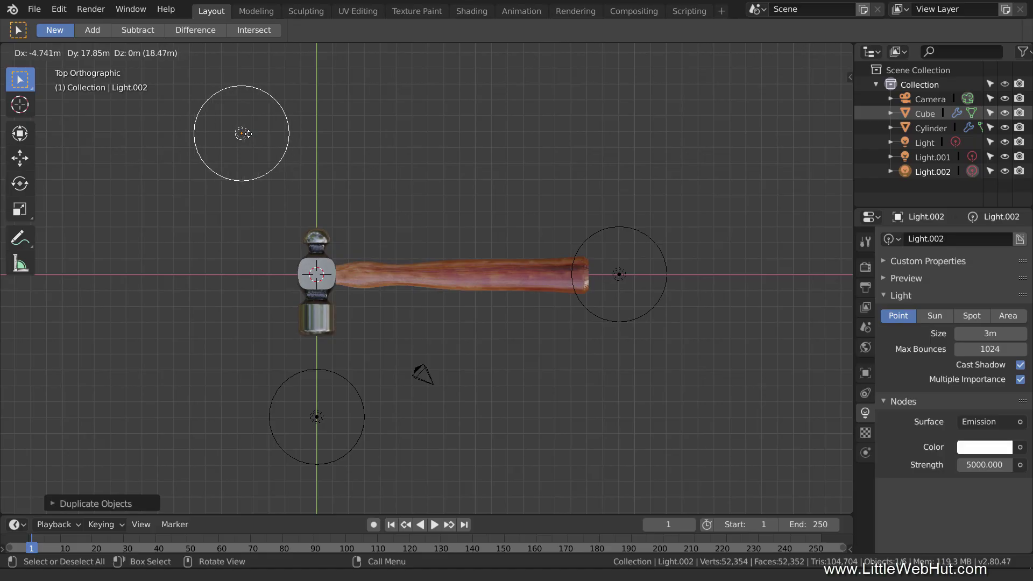
click(245, 131)
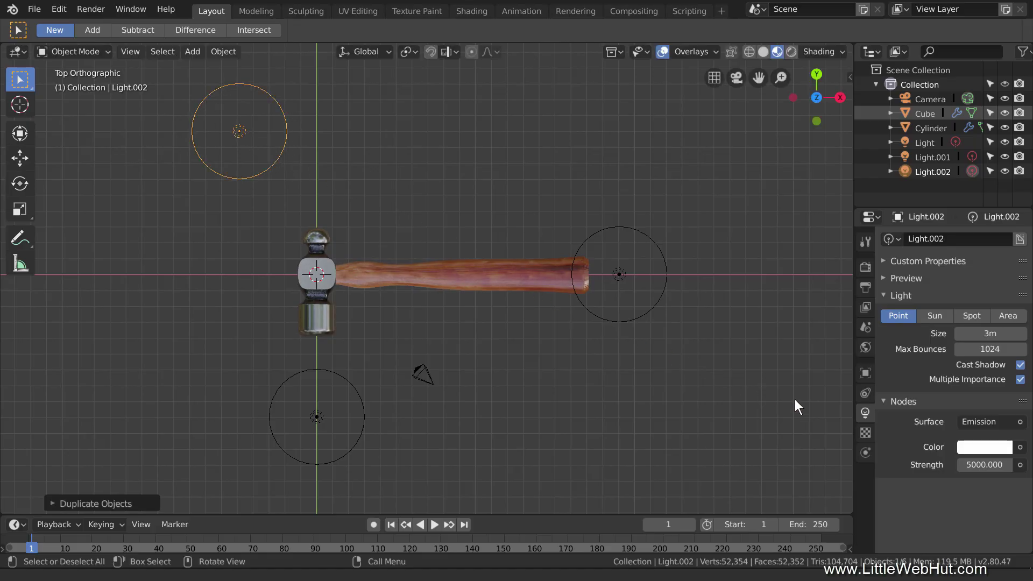
click(973, 465)
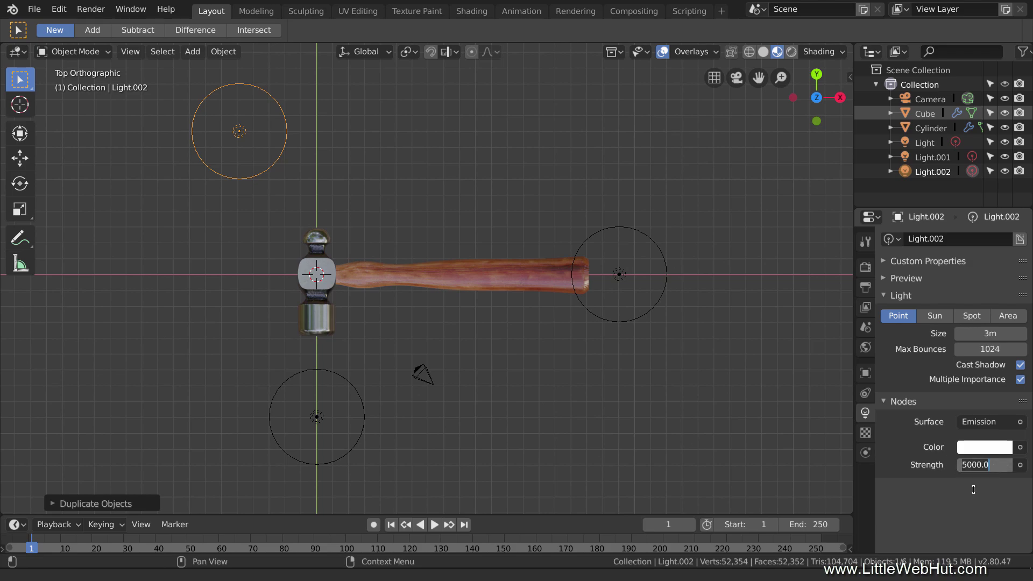
text(2000)
key(Return)
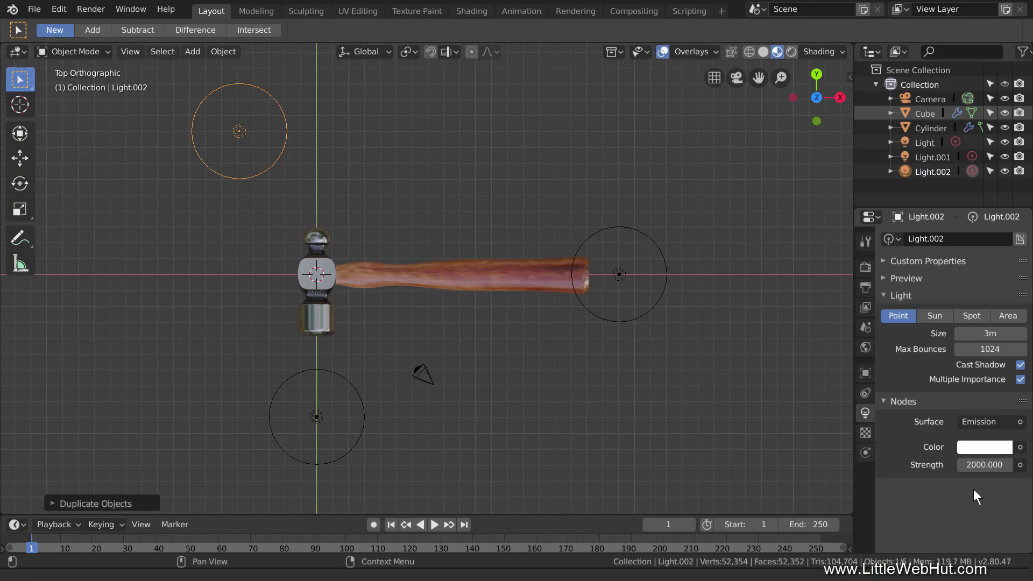
In front view, add a mesh plane at the origin and scale it by 100 as a floor.
key(KP_1)
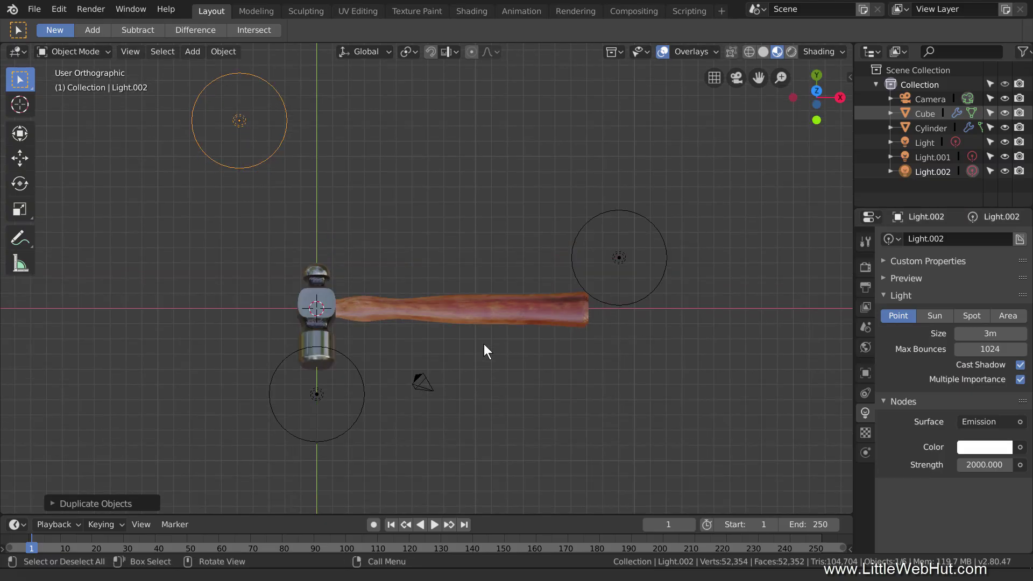
shift+middle_drag(485, 395, 473, 306)
scroll(473, 305, up, 3)
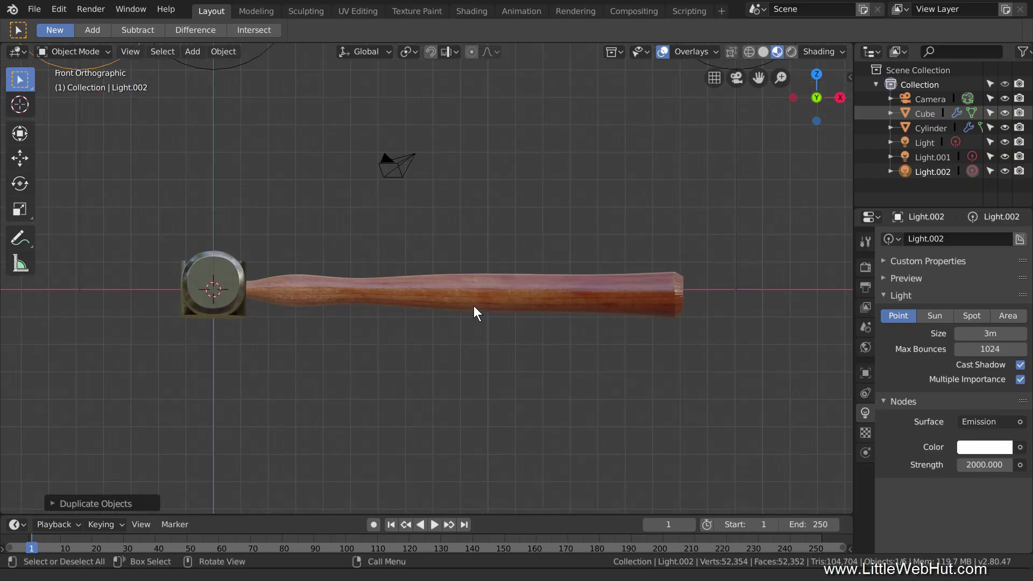
key(shift+a)
mouse_move(473, 289)
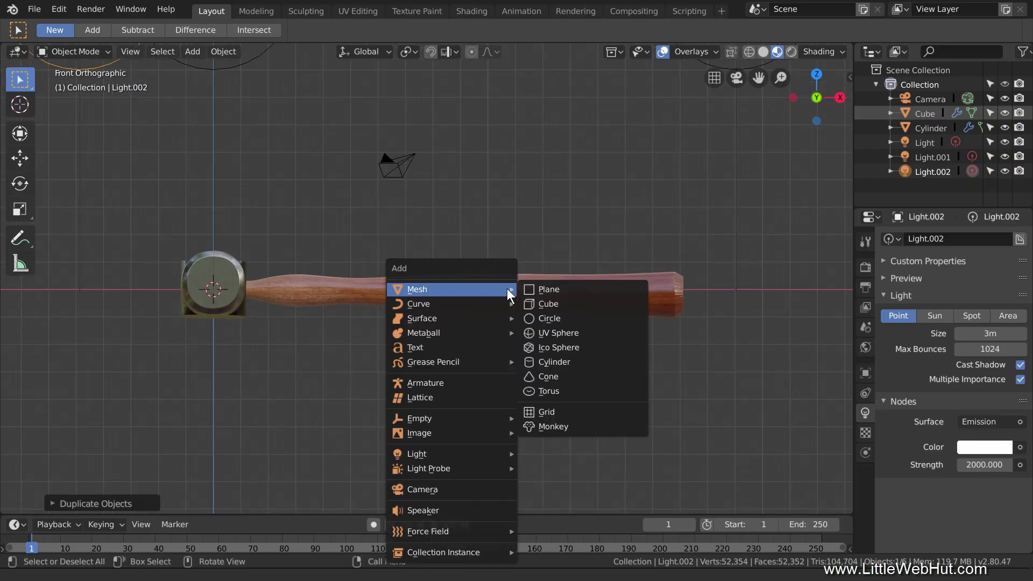
click(577, 288)
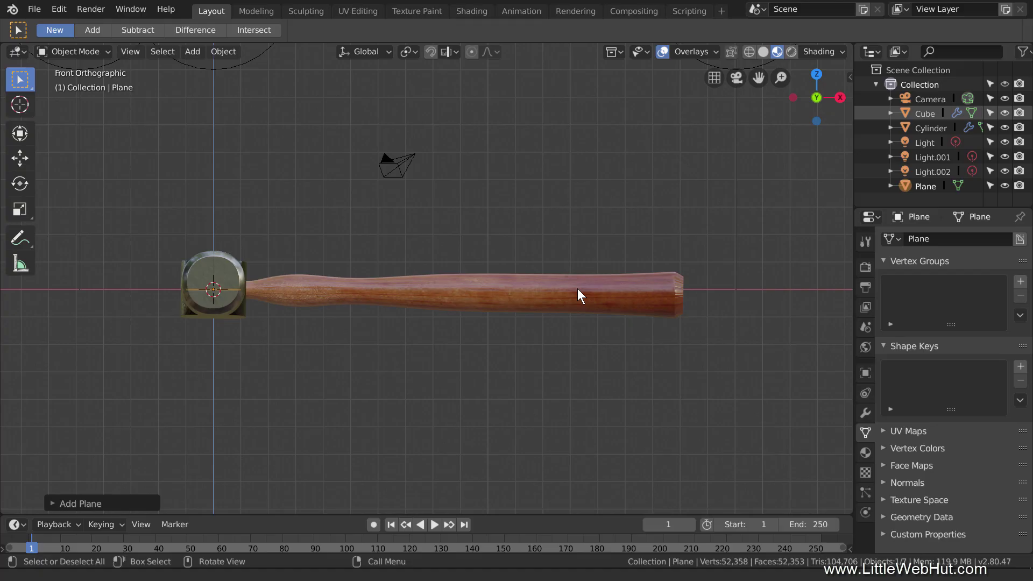
text(s)
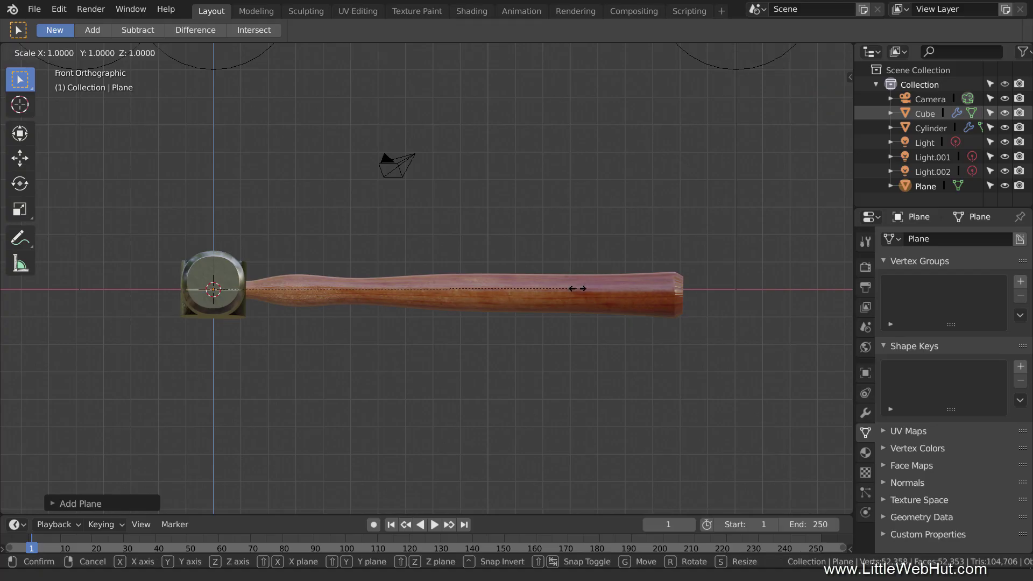
text(100)
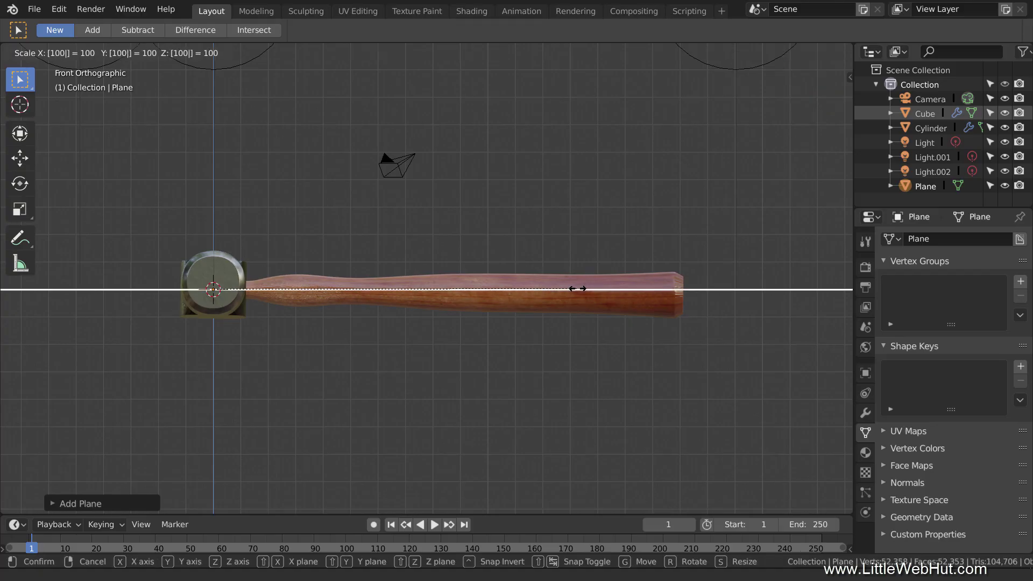
key(Return)
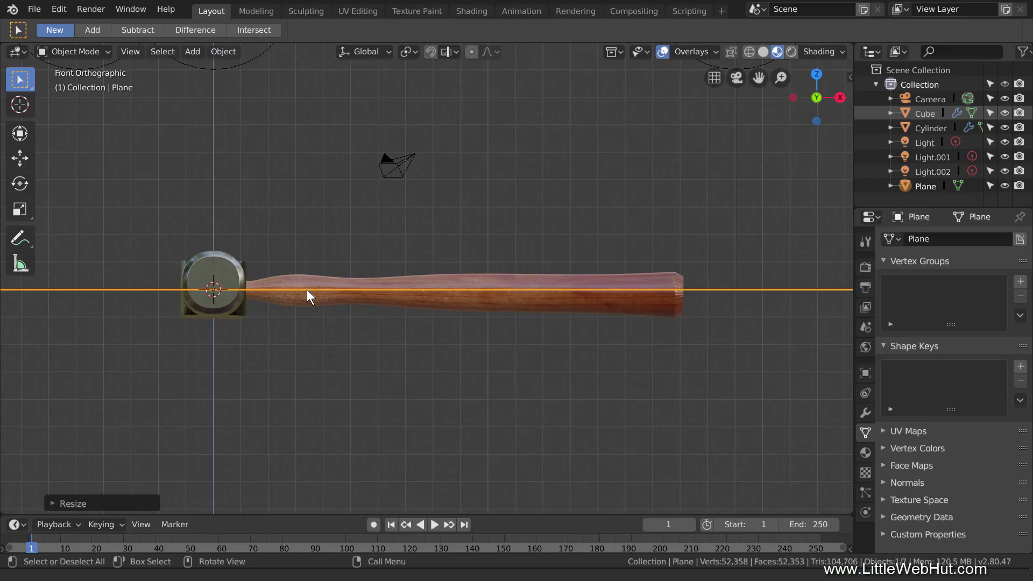
Move the floor plane straight down until it touches the underside of the hammer head.
key(g)
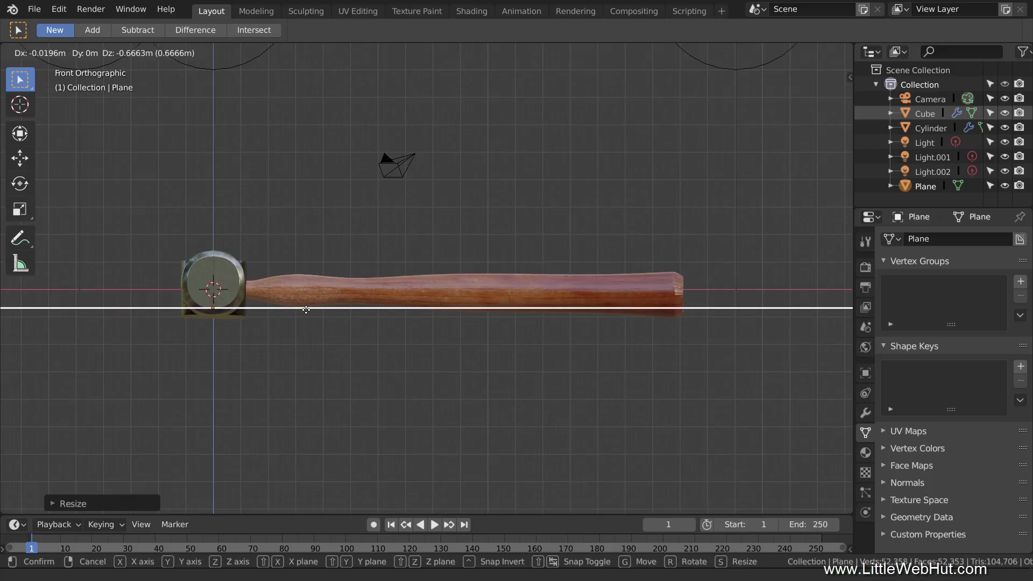
click(304, 318)
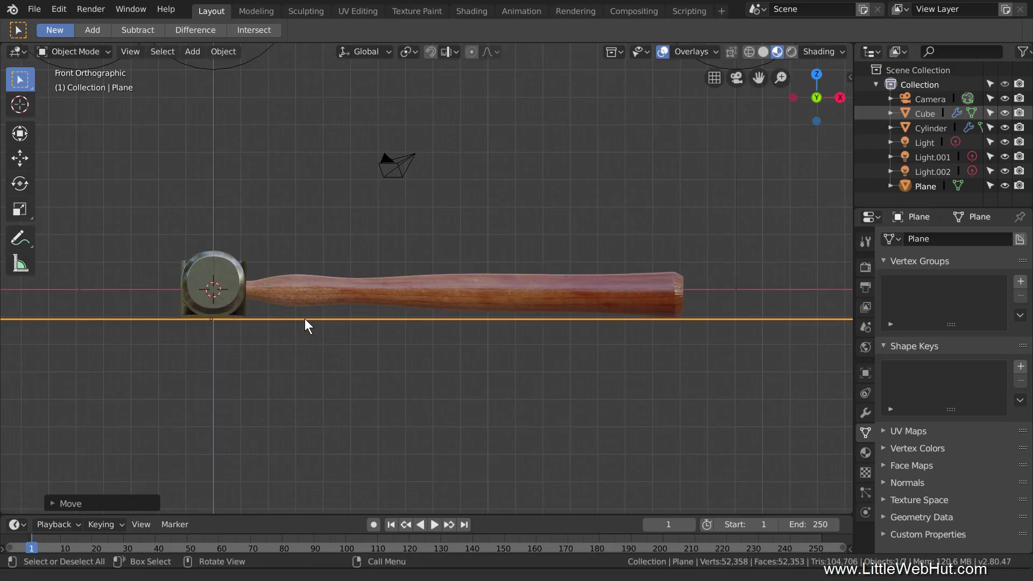
middle_drag(356, 249, 332, 269)
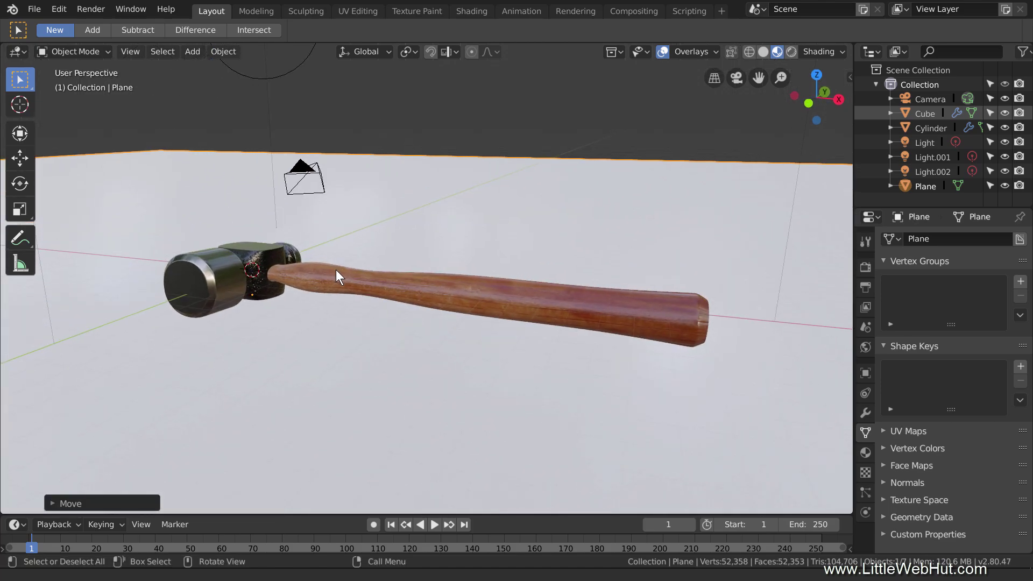
Give the floor plane a new material and preview the scene in Rendered shading.
click(863, 451)
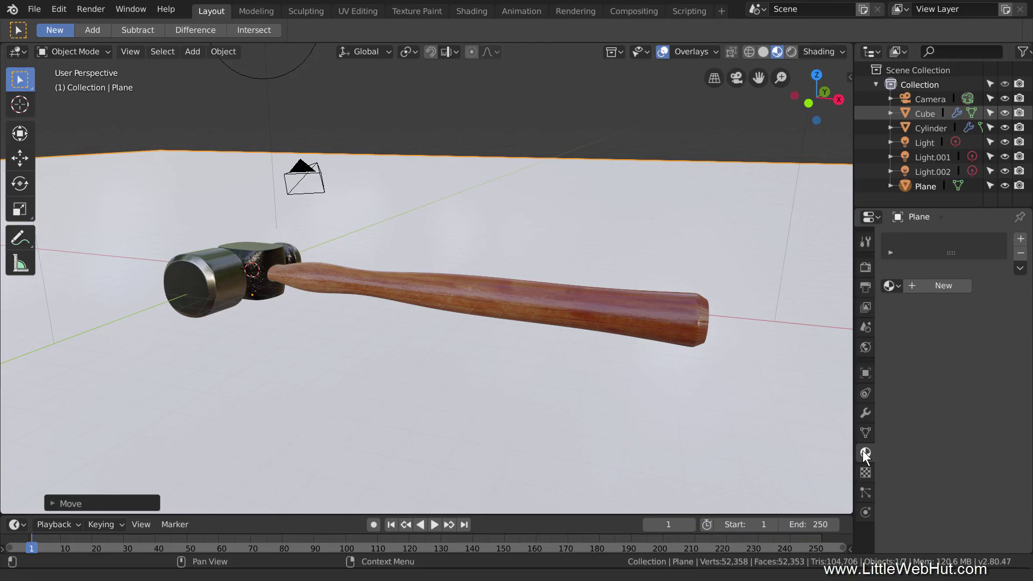
click(926, 286)
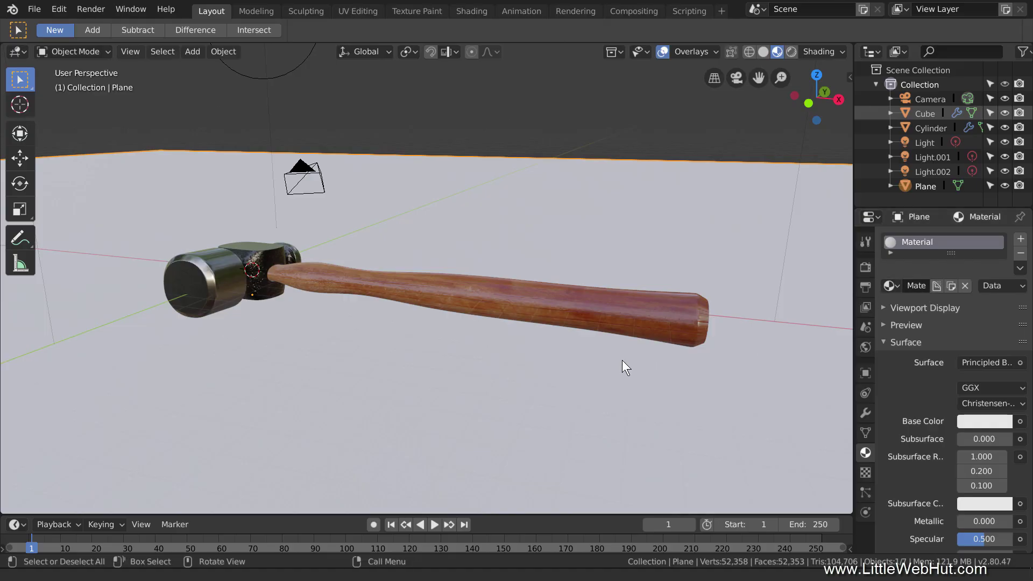
key(z)
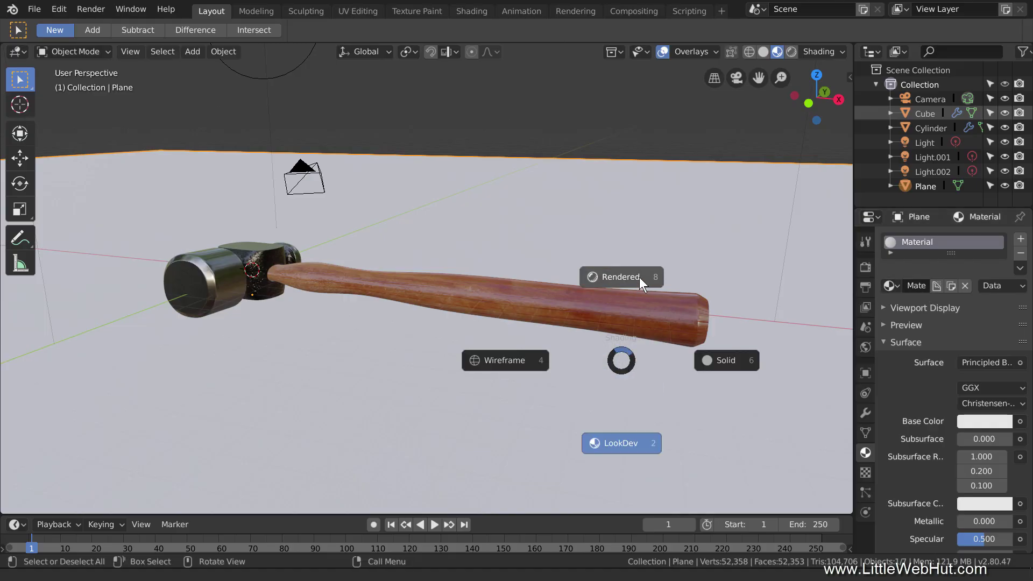
click(639, 276)
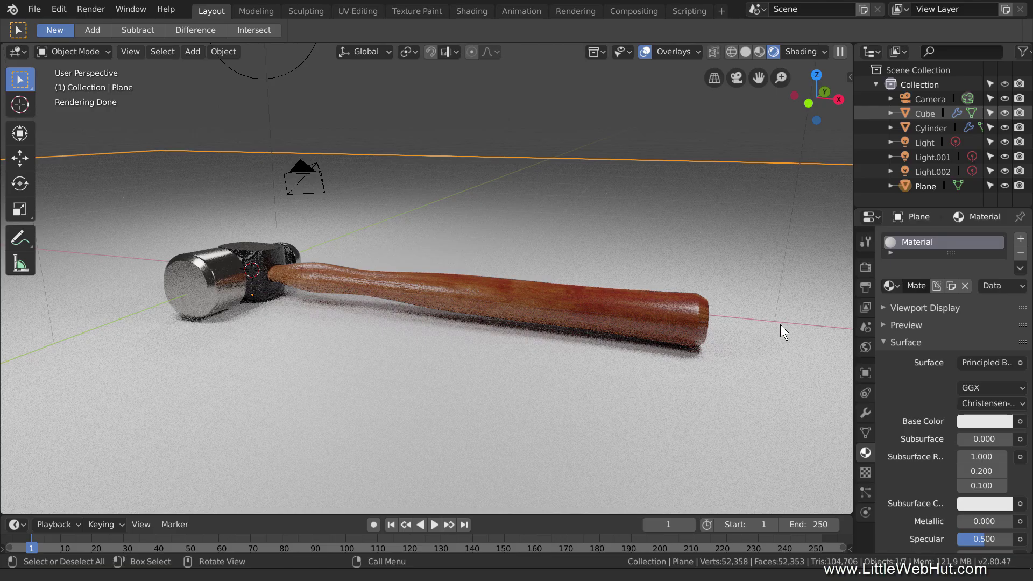
Assign an Environment Texture using outdoors.jpg to the world's background color and return the viewport to LookDev shading.
click(865, 347)
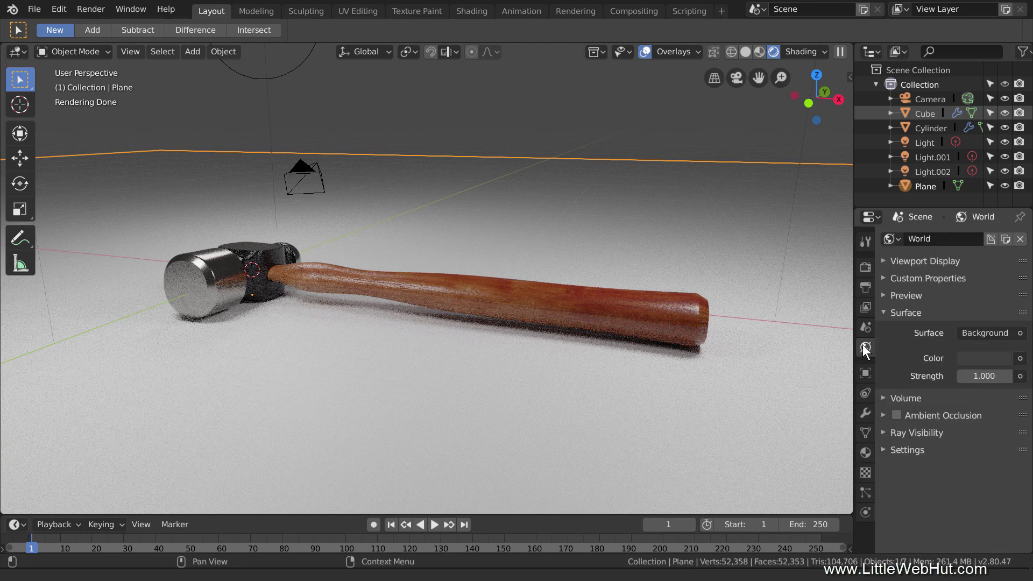
click(1020, 358)
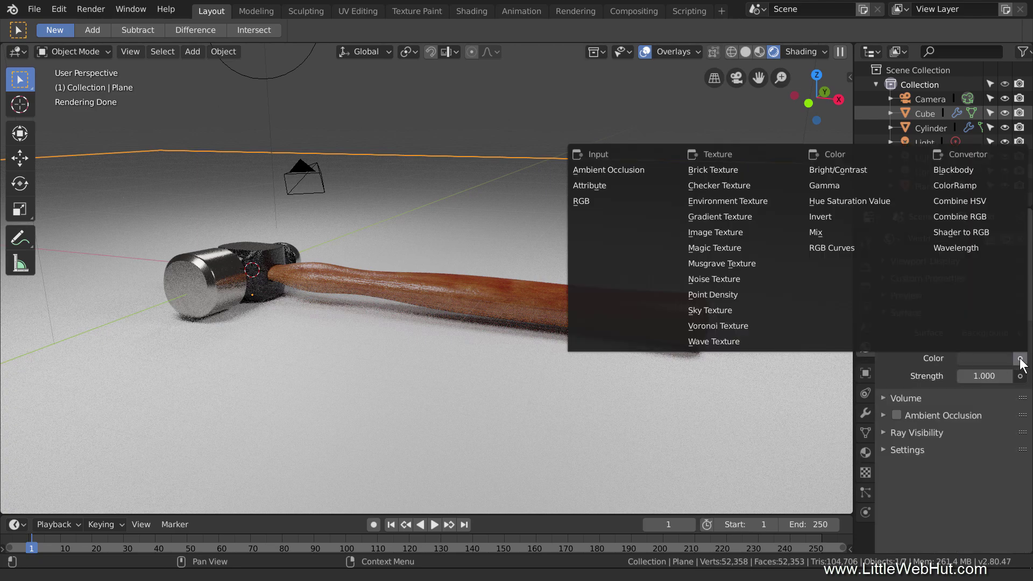
click(773, 201)
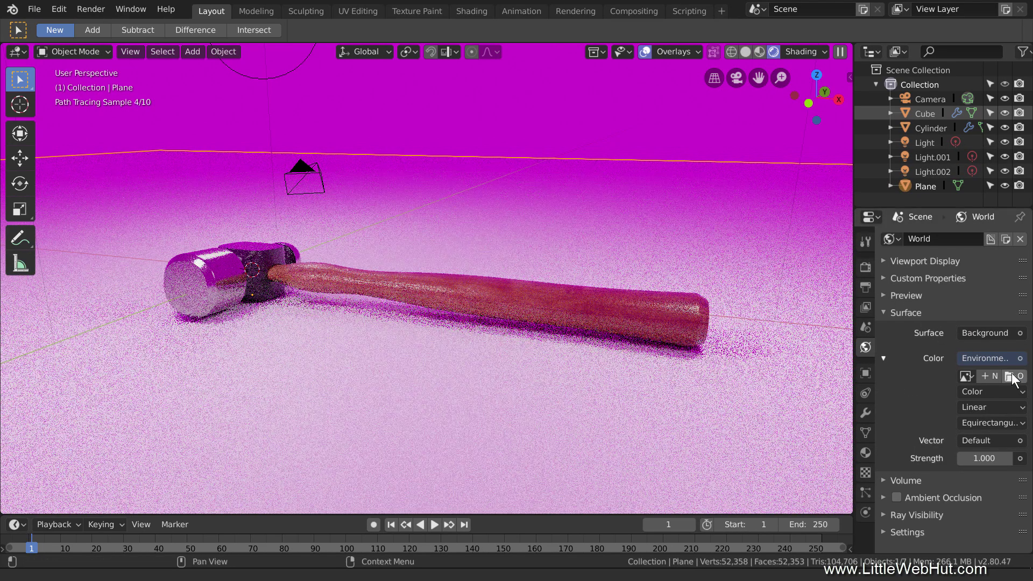
click(1016, 378)
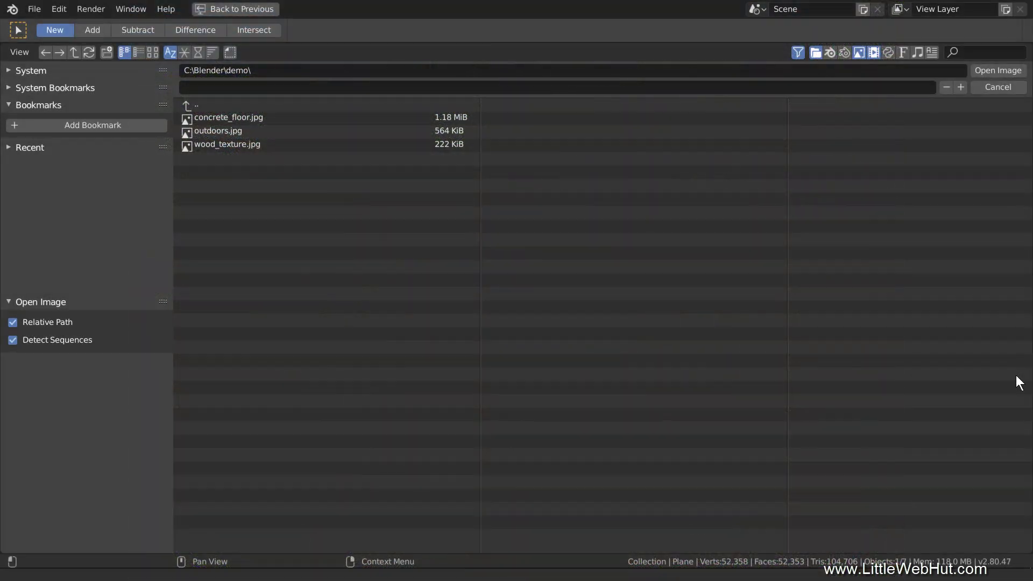
click(188, 131)
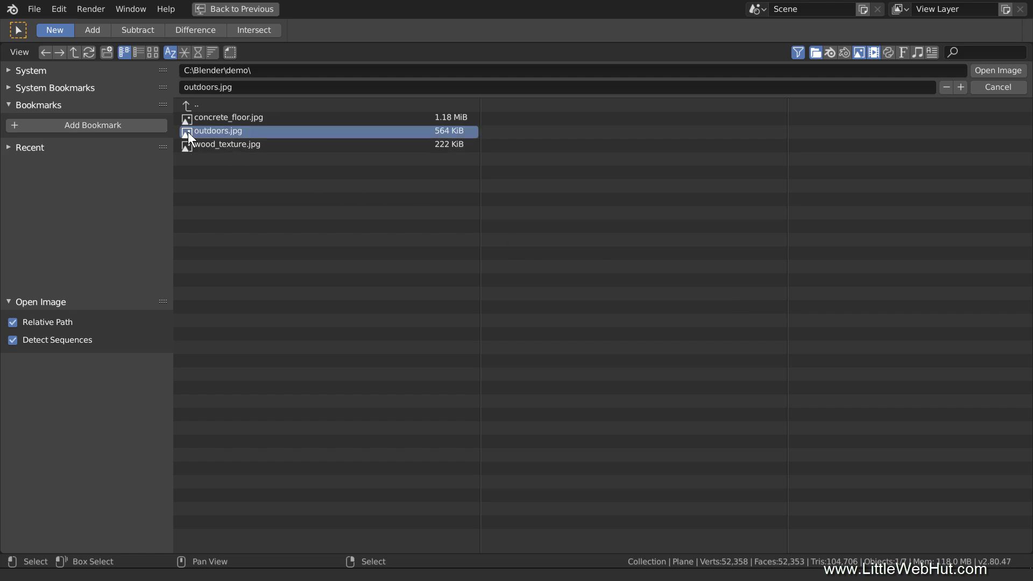
click(999, 71)
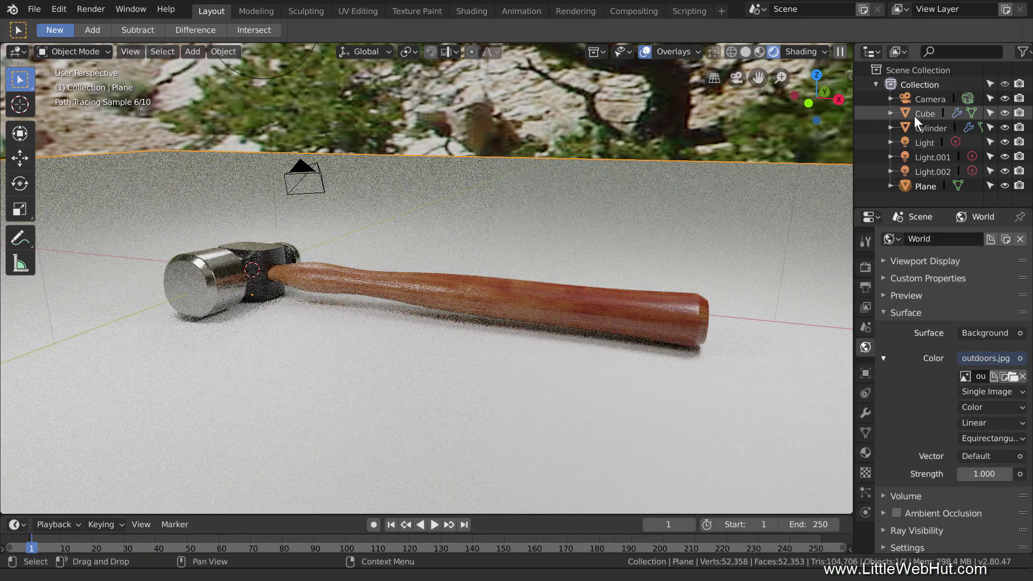
key(z)
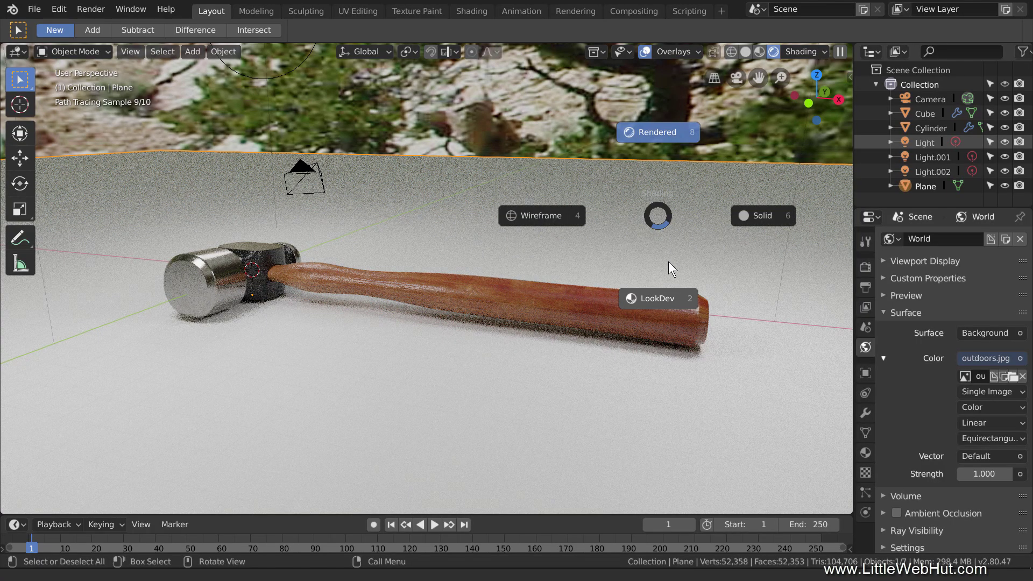
click(675, 299)
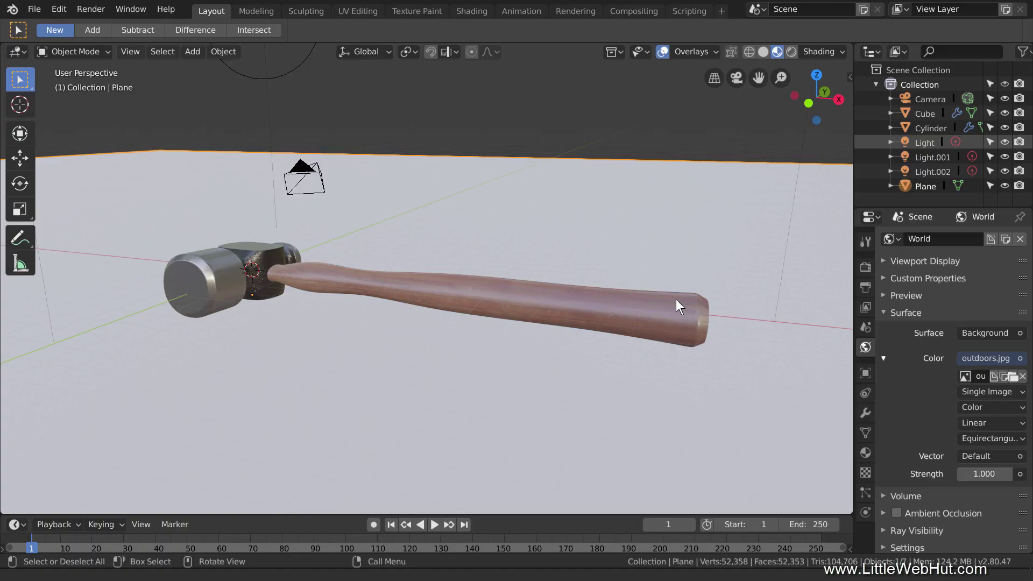
Look through the camera with its frame fitted to the viewport, and lock the camera to the view.
key(KP_0)
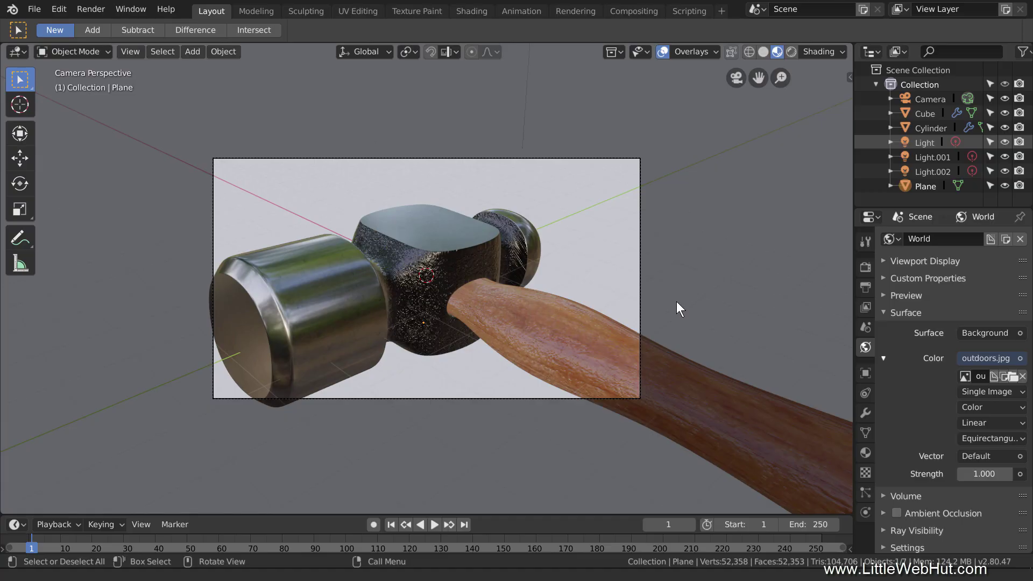
key(Home)
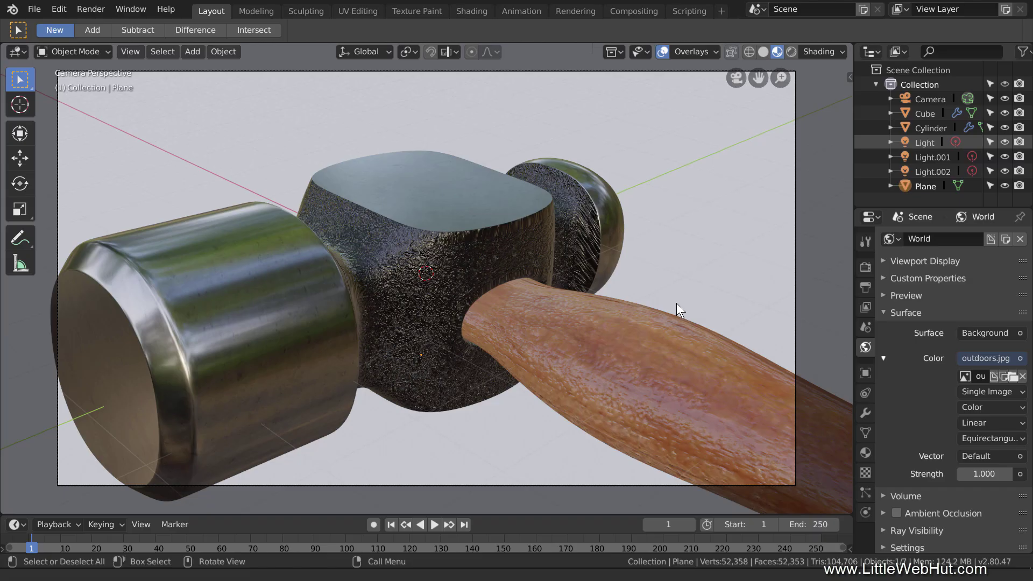
key(n)
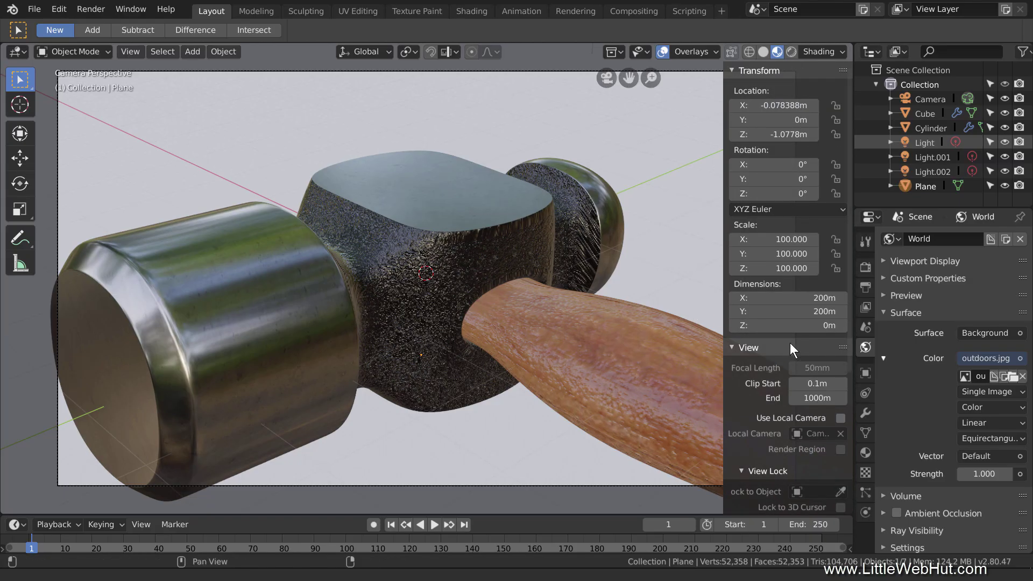
scroll(789, 343, down, 3)
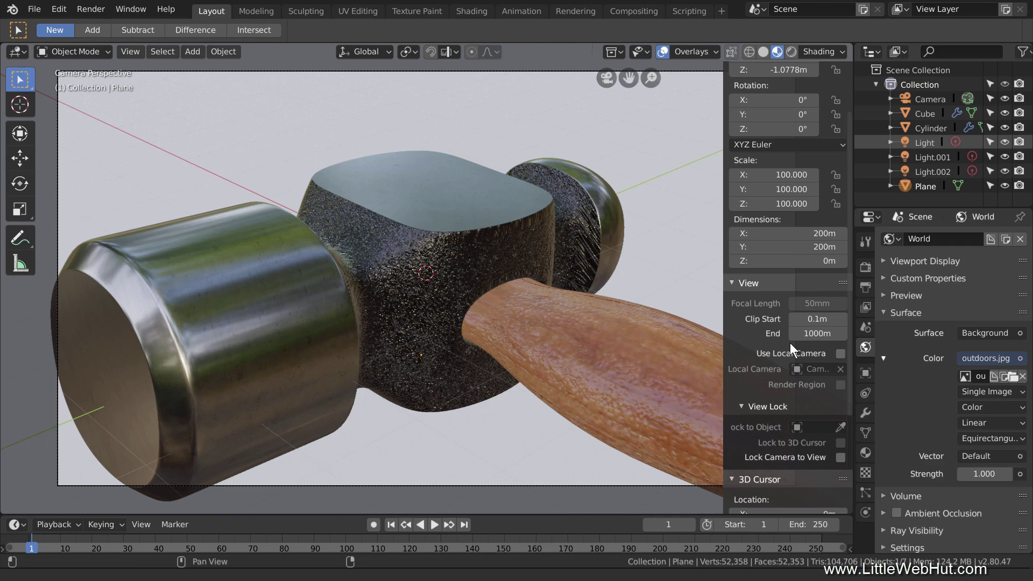
click(840, 457)
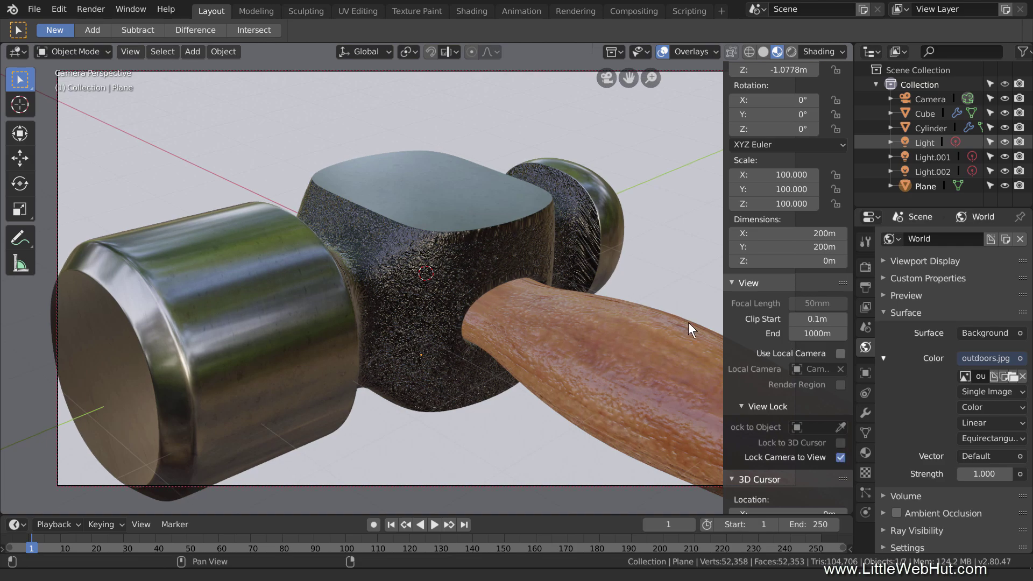
key(n)
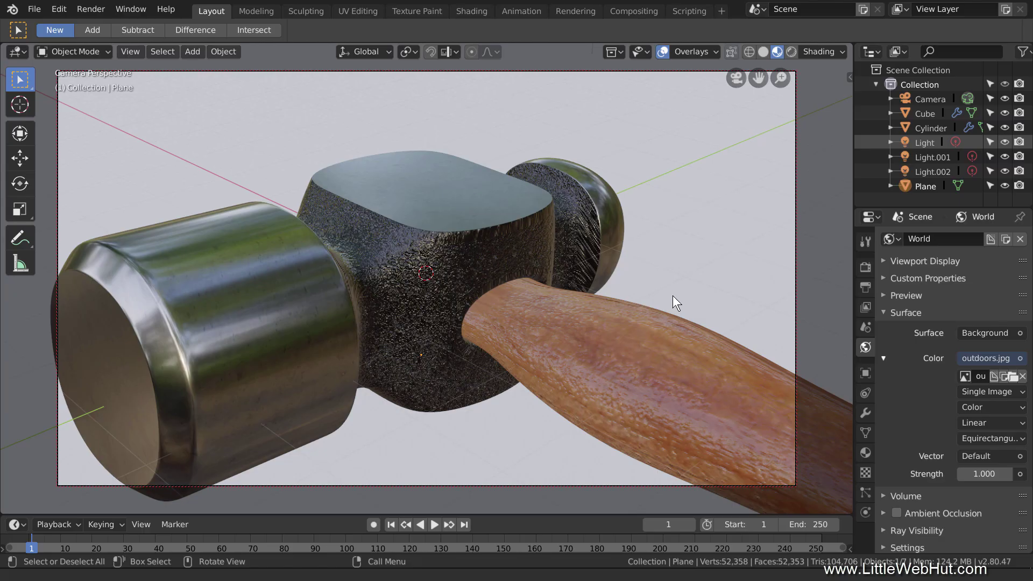
Reposition the camera so the whole hammer lies diagonally in frame, seen from above with its head at upper left, and preview it in Rendered shading.
scroll(673, 295, down, 8)
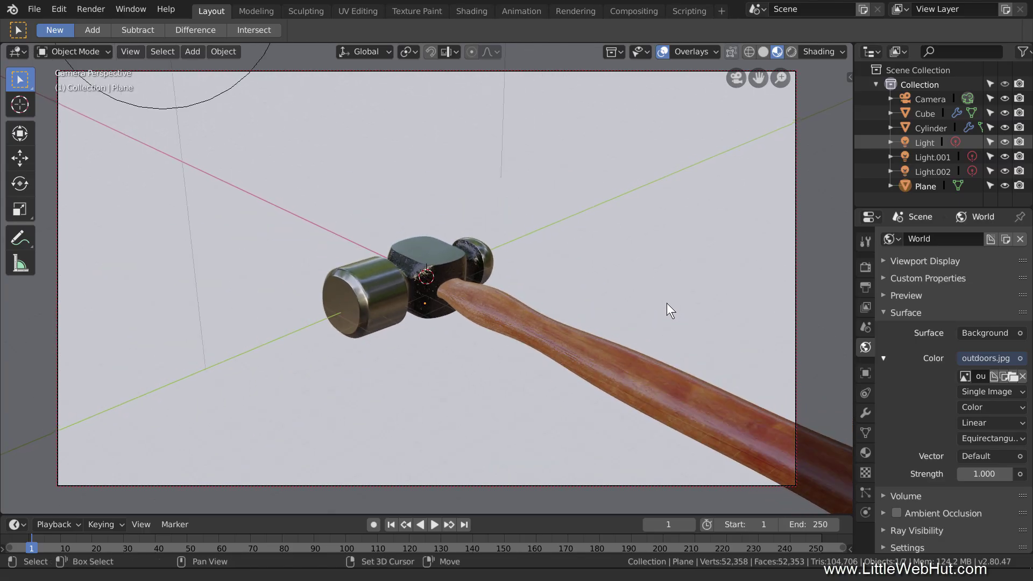
middle_drag(666, 302, 477, 242)
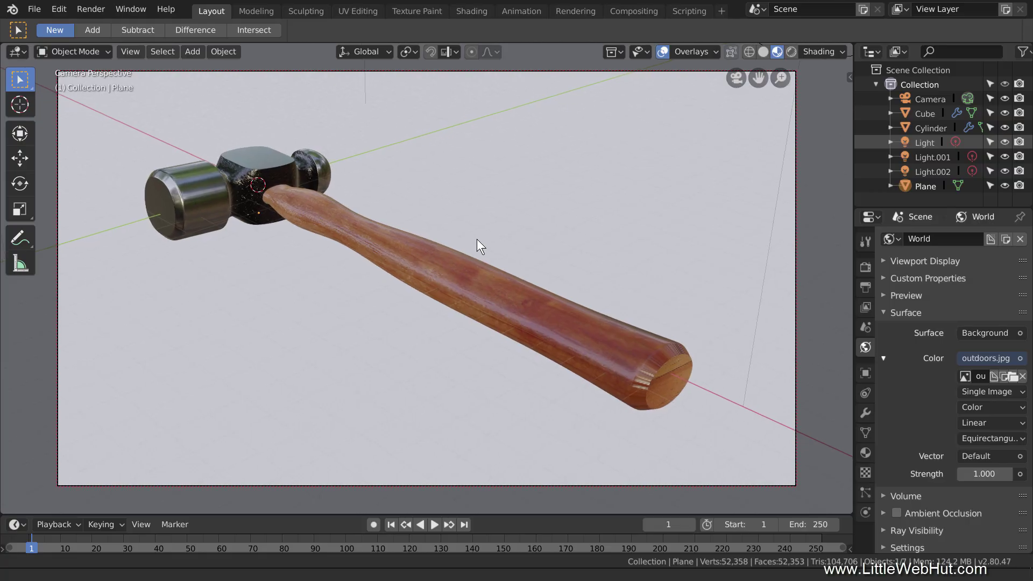
middle_drag(386, 505, 415, 507)
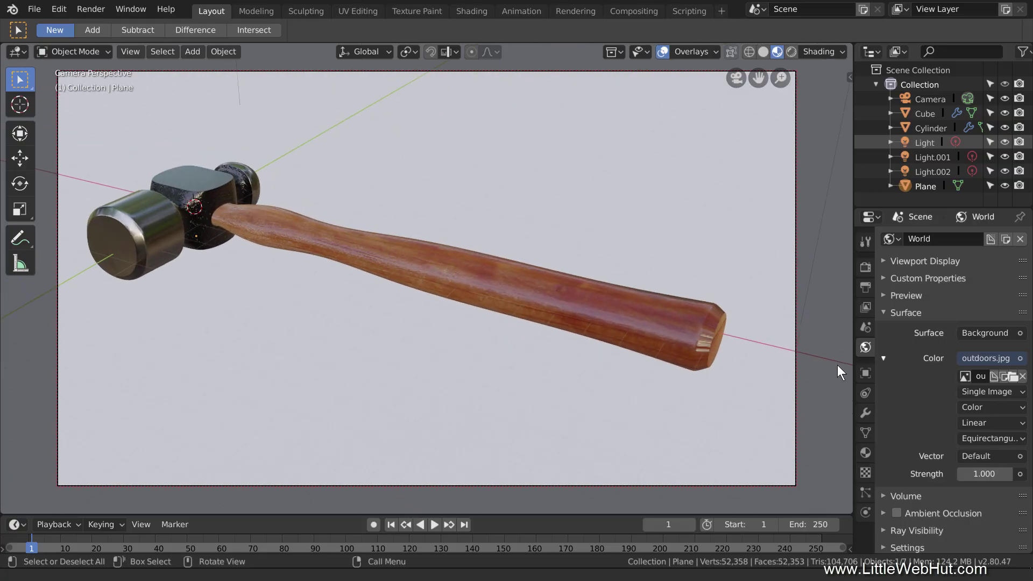
middle_drag(841, 364, 844, 410)
middle_drag(482, 313, 505, 330)
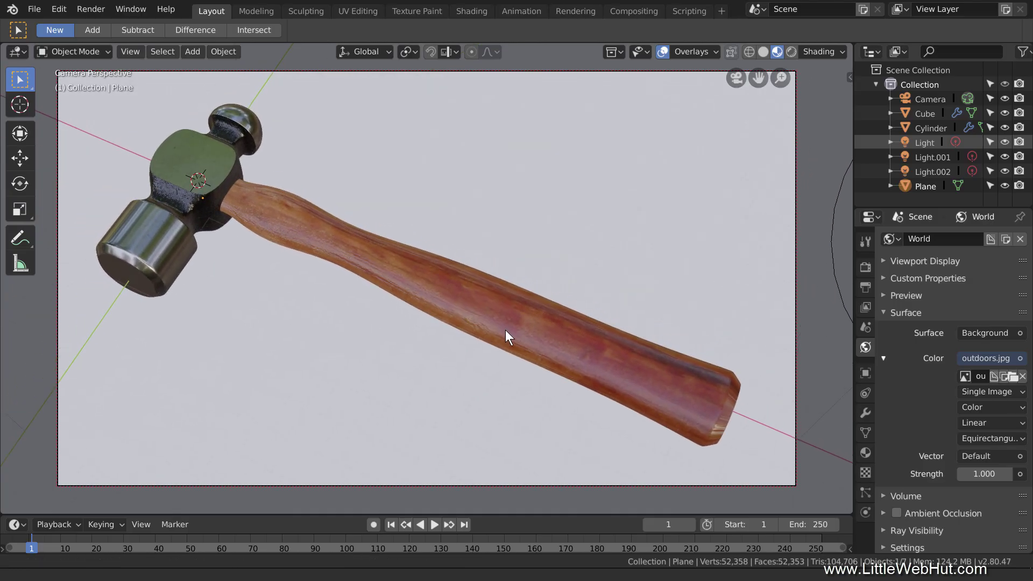
key(z)
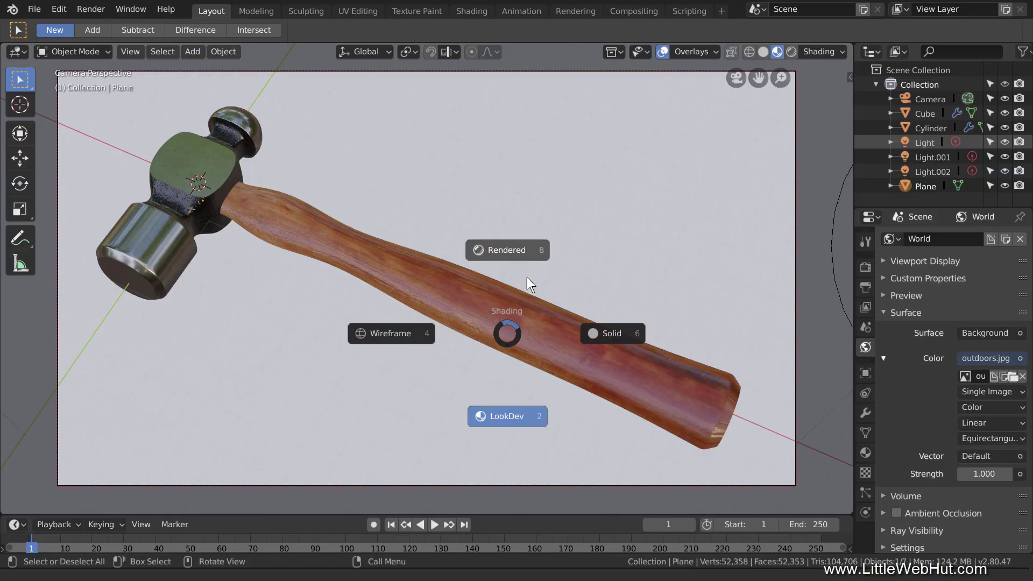
click(529, 251)
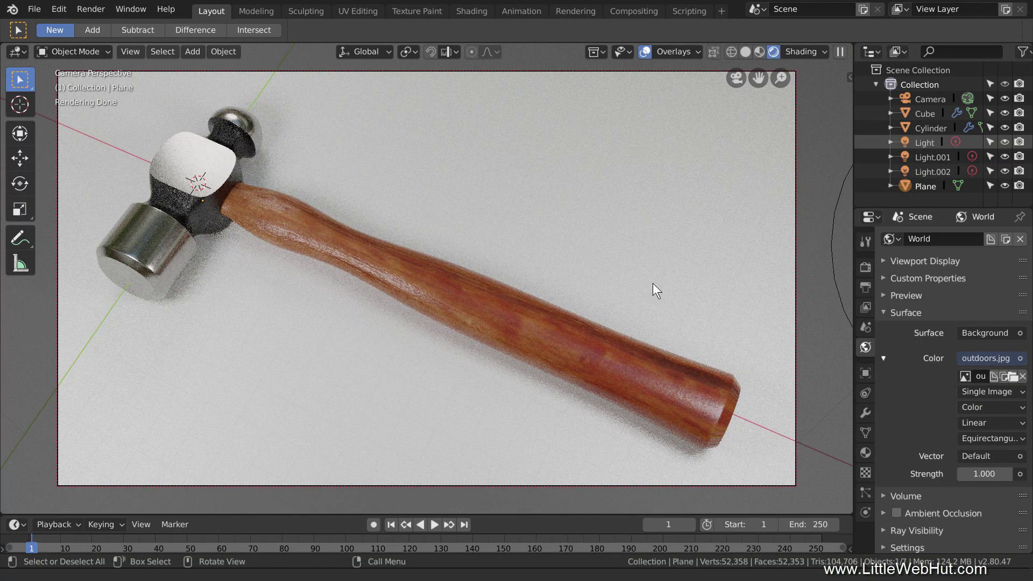
Review the output dimensions and the Cycles sampling settings, and save the project file.
click(864, 286)
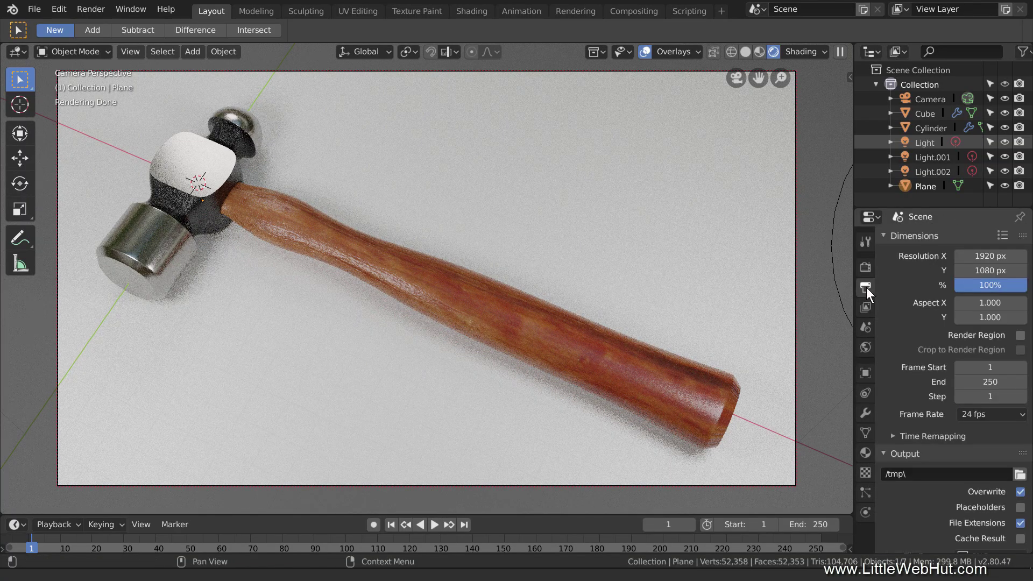
scroll(931, 373, down, 1)
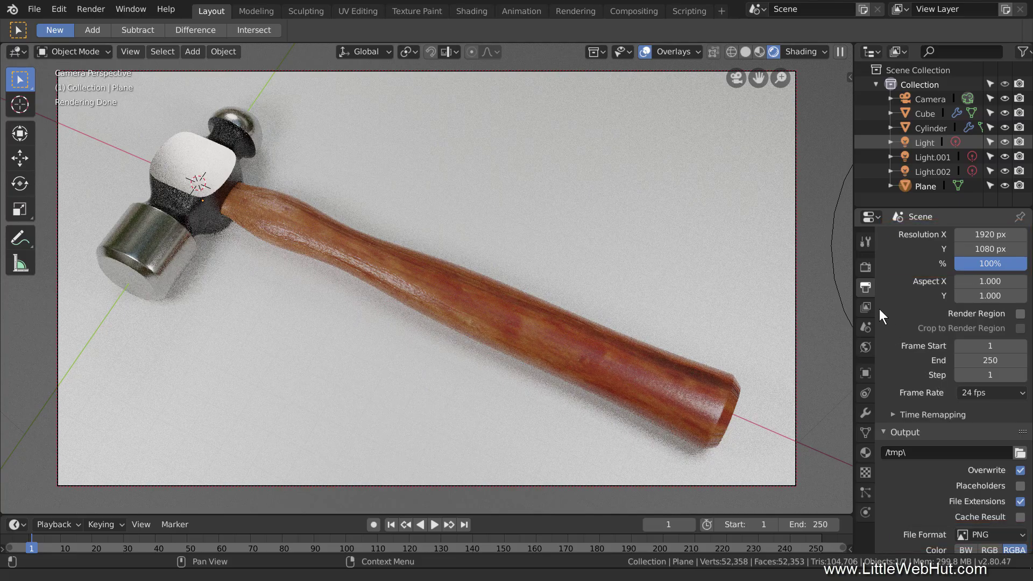
click(864, 267)
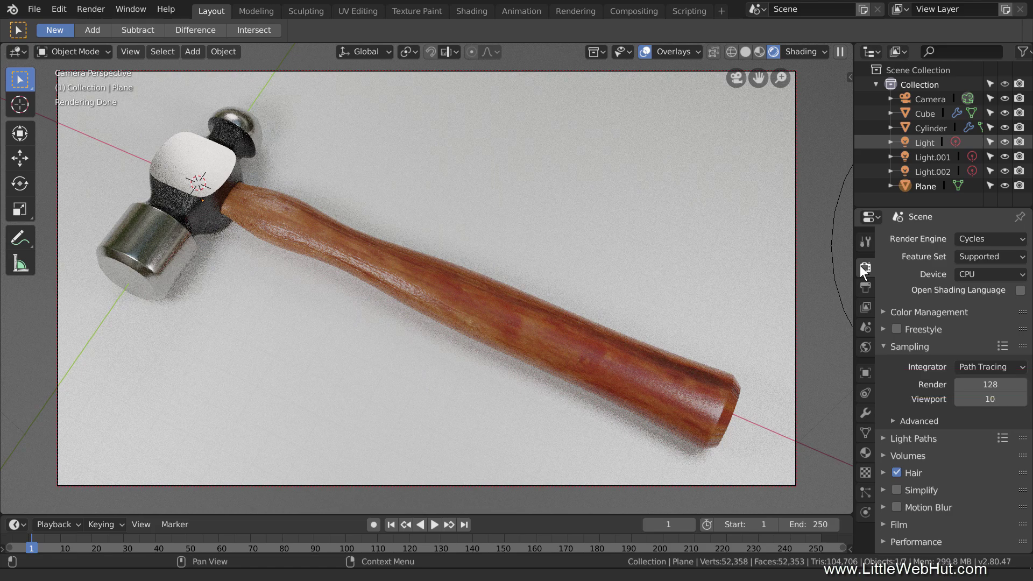
click(35, 8)
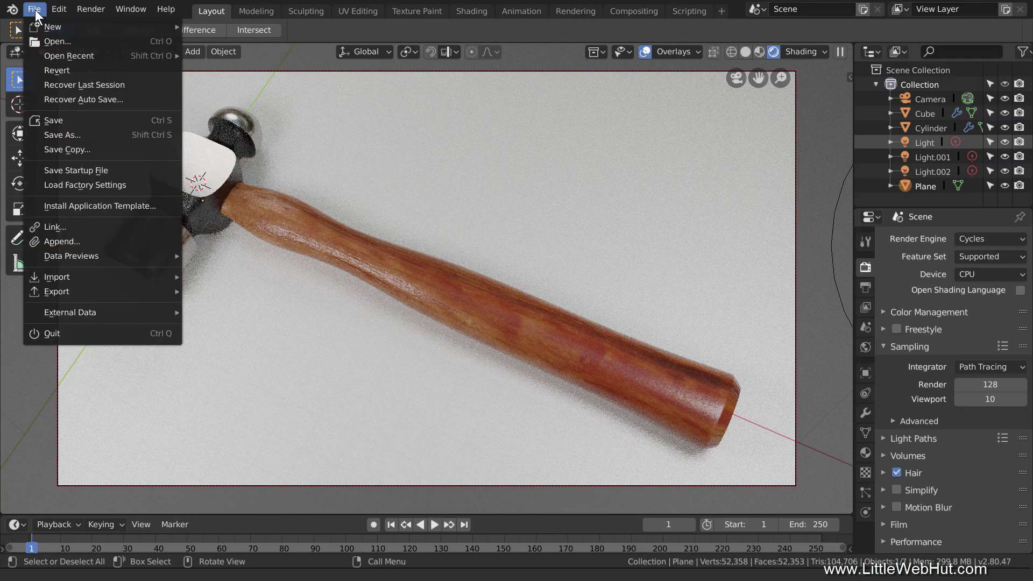
click(73, 121)
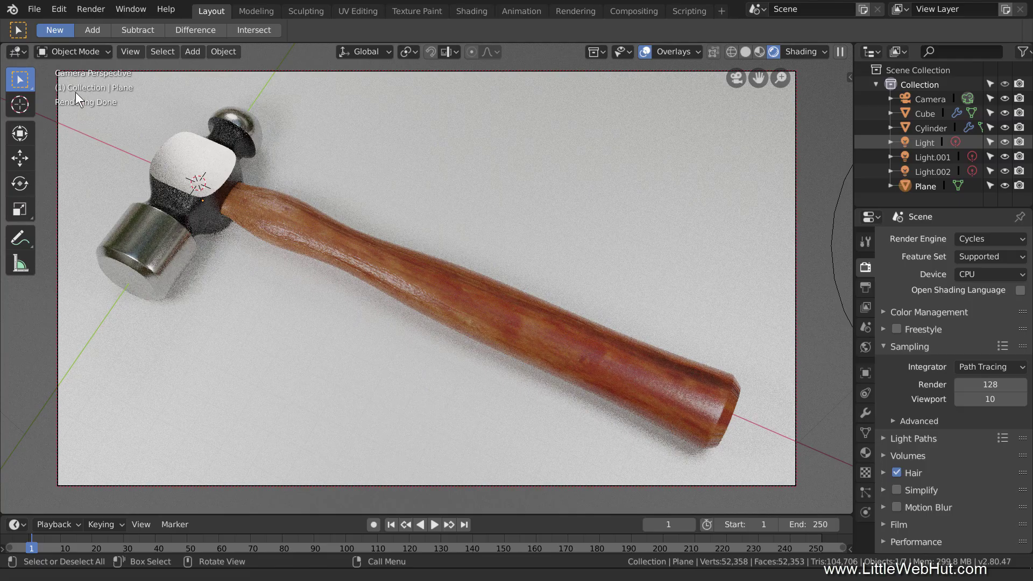
Render the still image and save the result as hammer.png in C:\Blender\demo\.
click(91, 9)
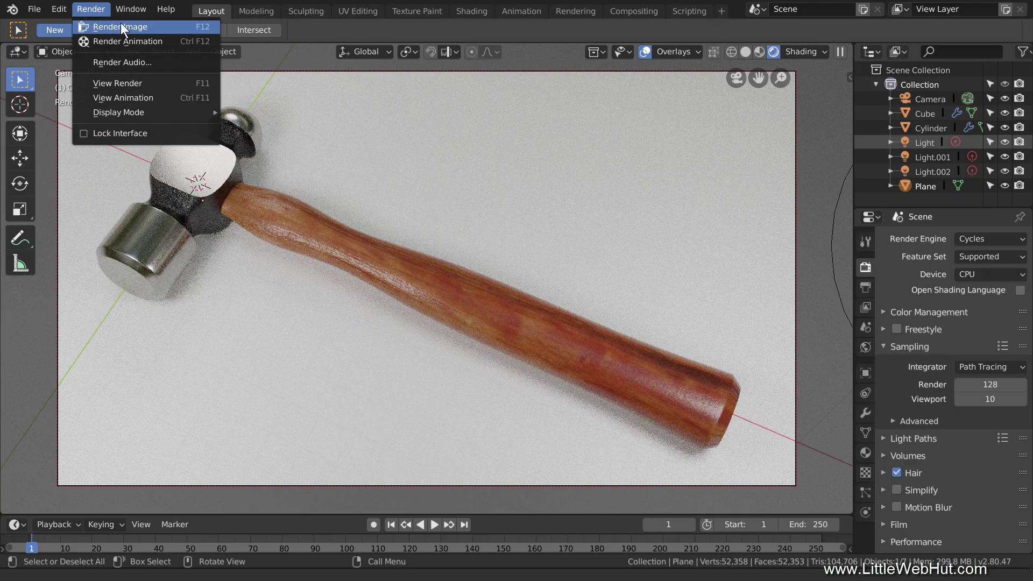
click(163, 28)
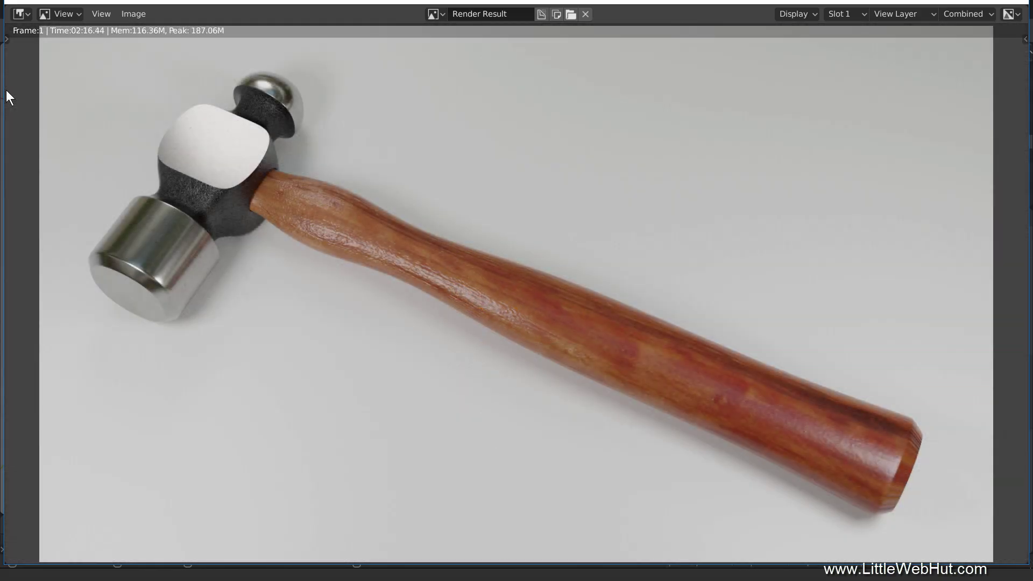
click(142, 15)
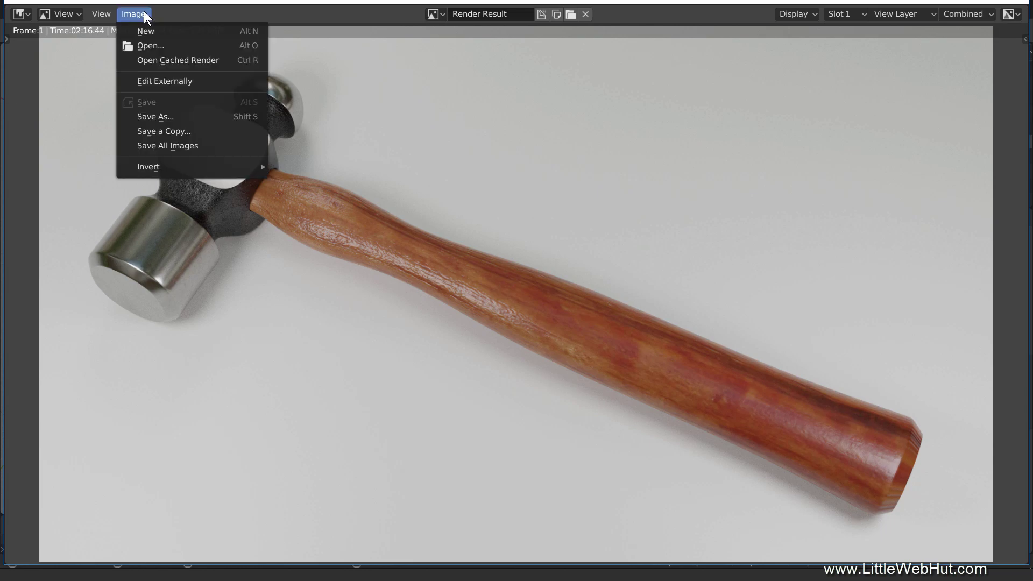
click(186, 117)
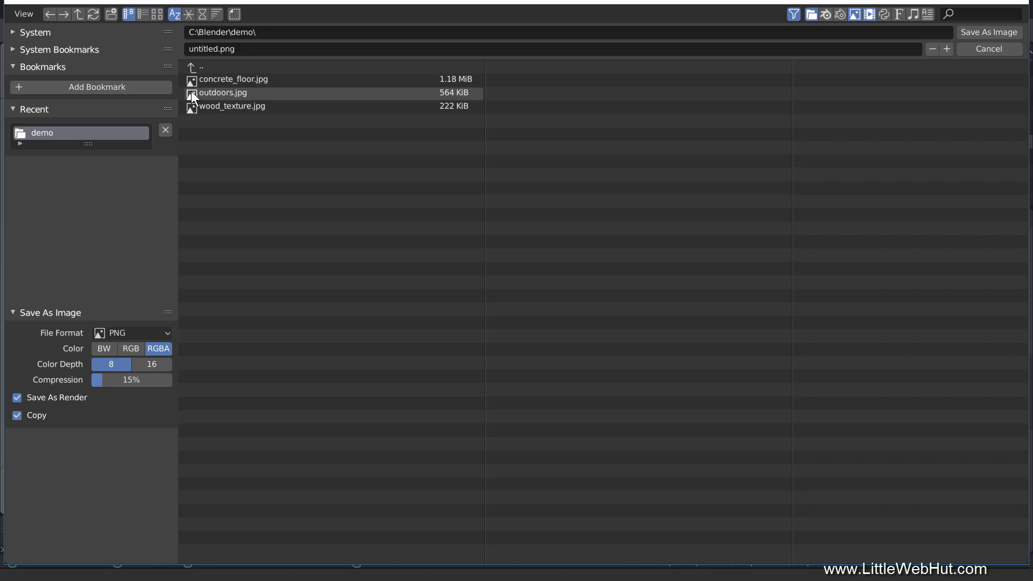
double_click(204, 48)
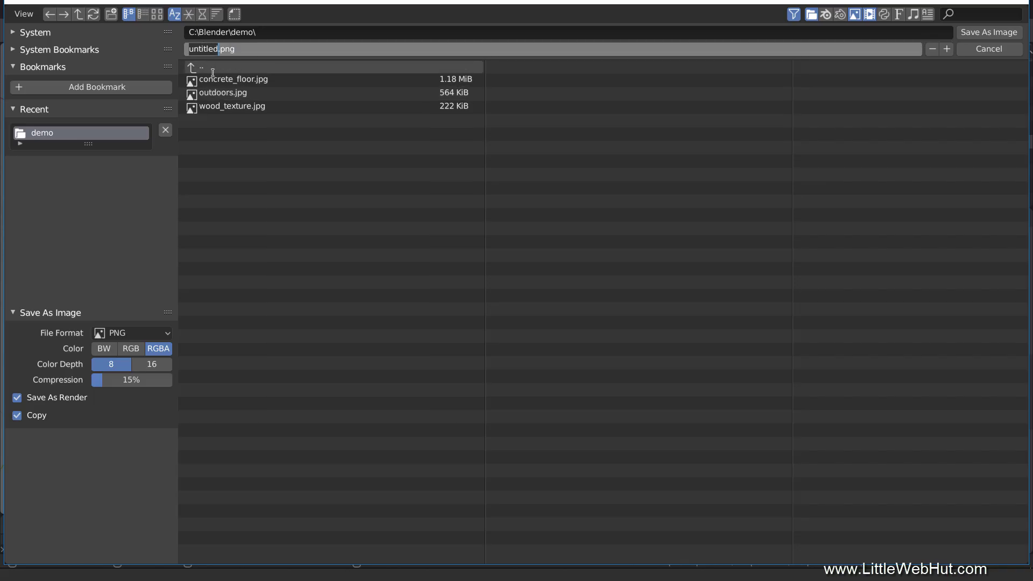
text(hammer)
key(Return)
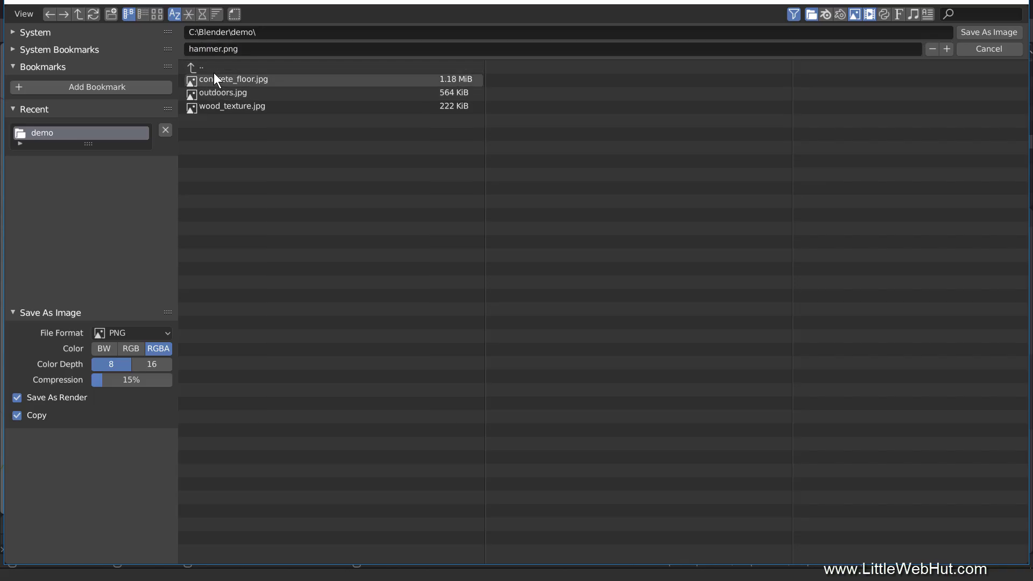
click(981, 33)
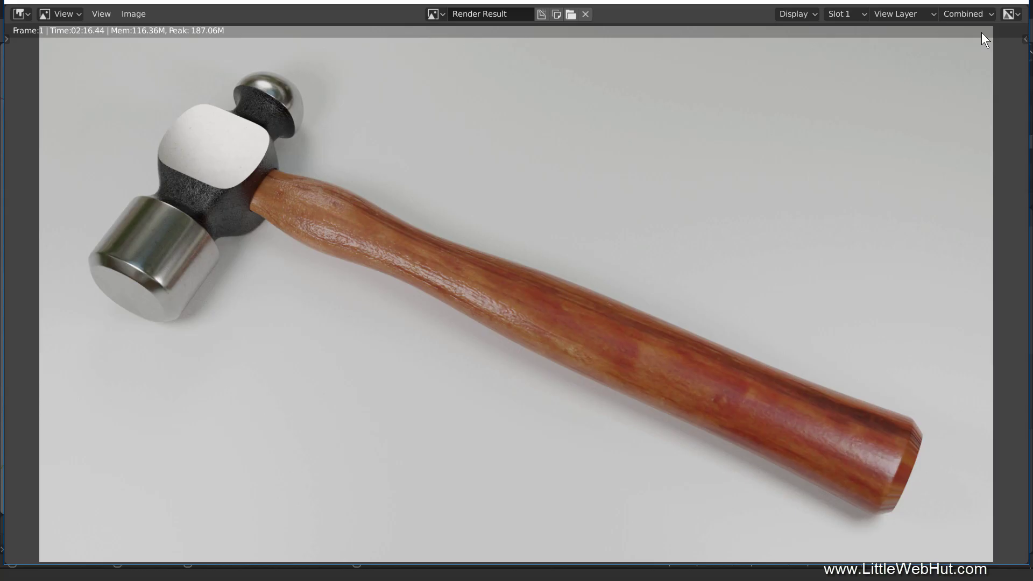